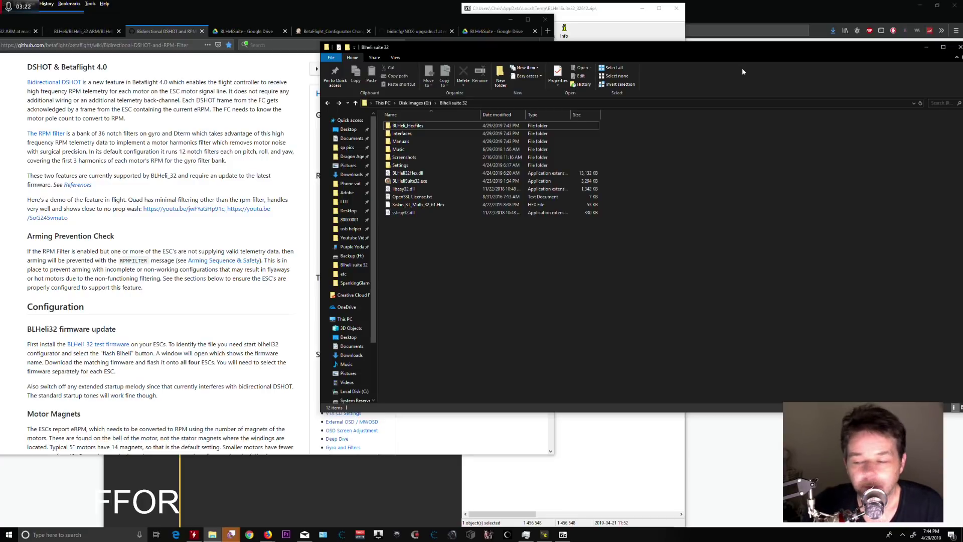
Skim the Bidirectional DSHOT and RPM Filter wiki page from its title through the configuration sections
{"action": "left_click", "coordinate": [88, 88]}
{"action": "middle_click", "coordinate": [104, 60]}
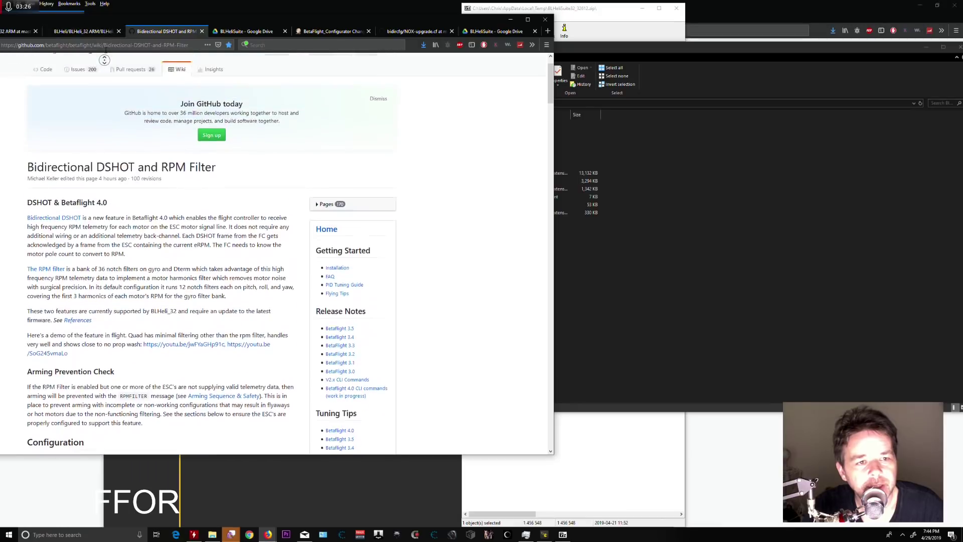
{"action": "middle_click", "coordinate": [106, 128]}
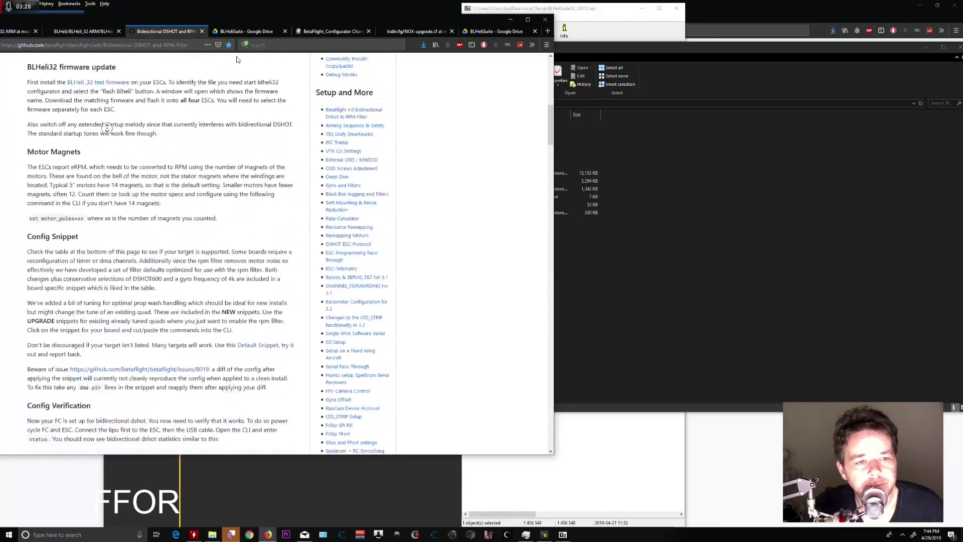
{"action": "middle_click", "coordinate": [233, 60]}
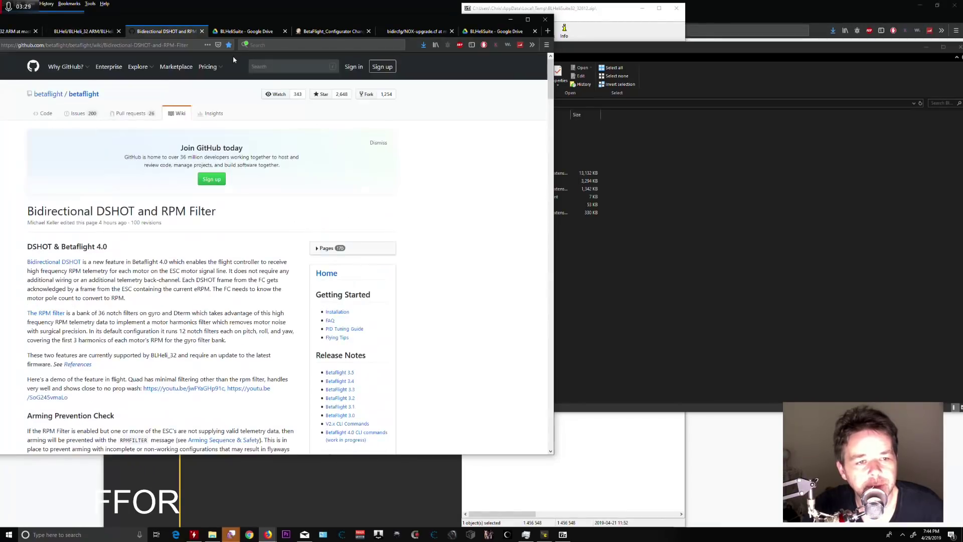
{"action": "left_click", "coordinate": [690, 230]}
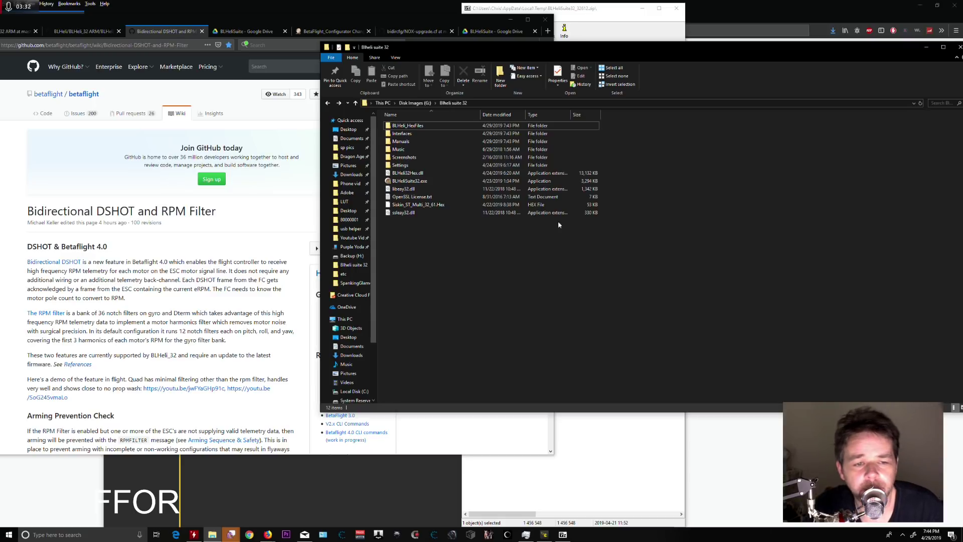
{"action": "left_click", "coordinate": [219, 272]}
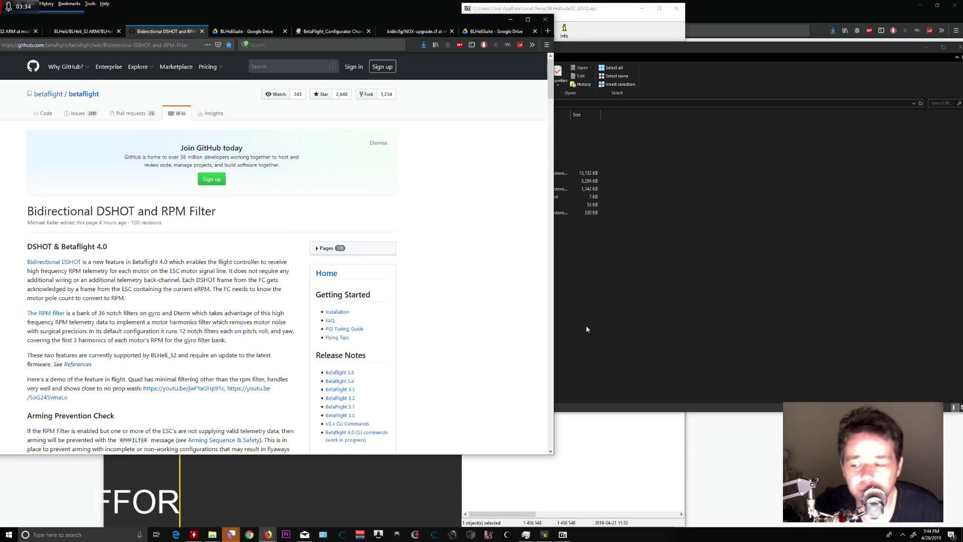
{"action": "left_click", "coordinate": [633, 320]}
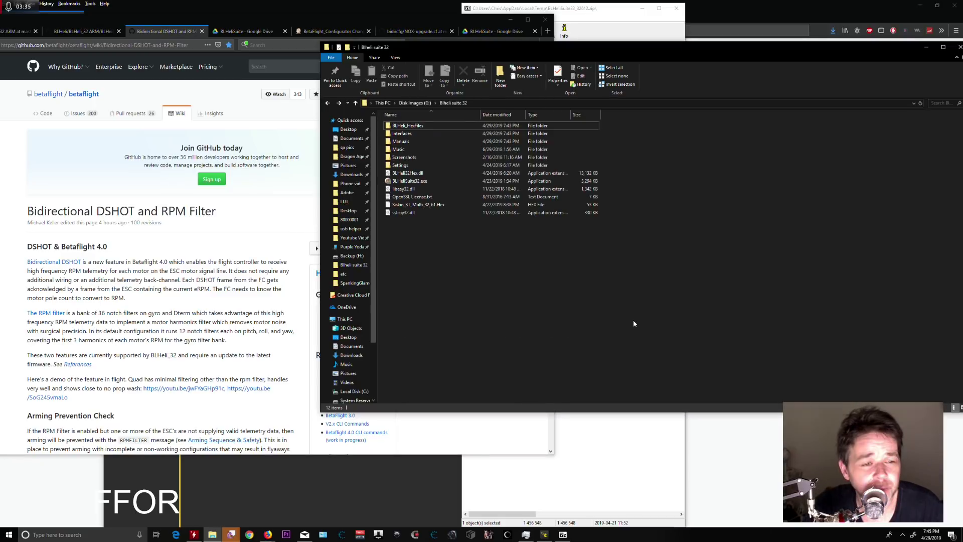
{"action": "left_click", "coordinate": [225, 301]}
{"action": "scroll", "coordinate": [224, 286], "scroll_direction": "down", "scroll_amount": 1}
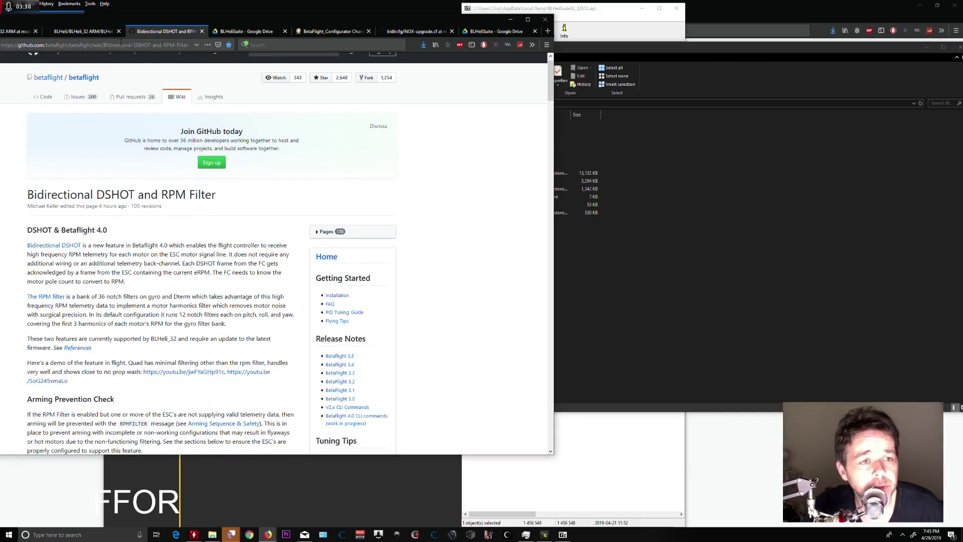
Highlight the web address of the Bidirectional DSHOT and RPM Filter wiki page
{"action": "left_click", "coordinate": [119, 45]}
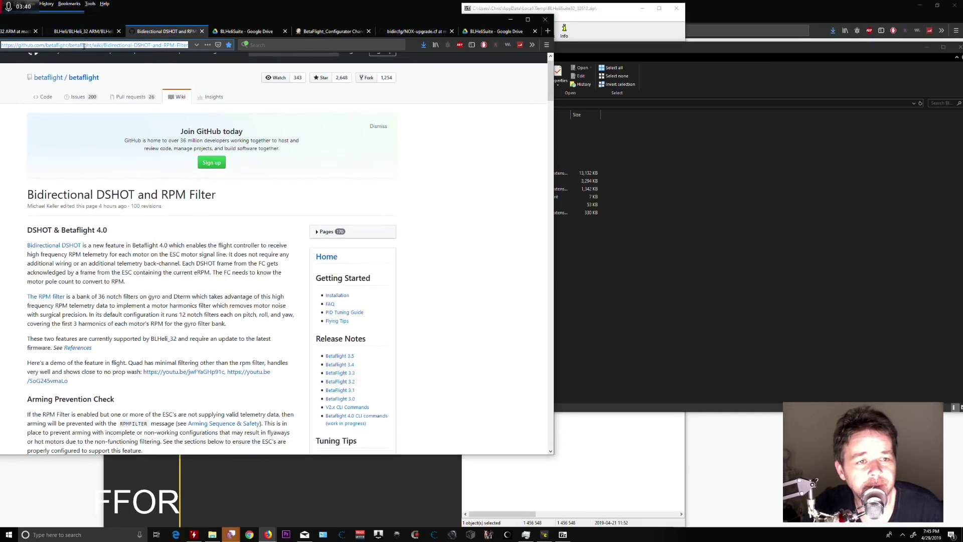
{"action": "right_click", "coordinate": [229, 68]}
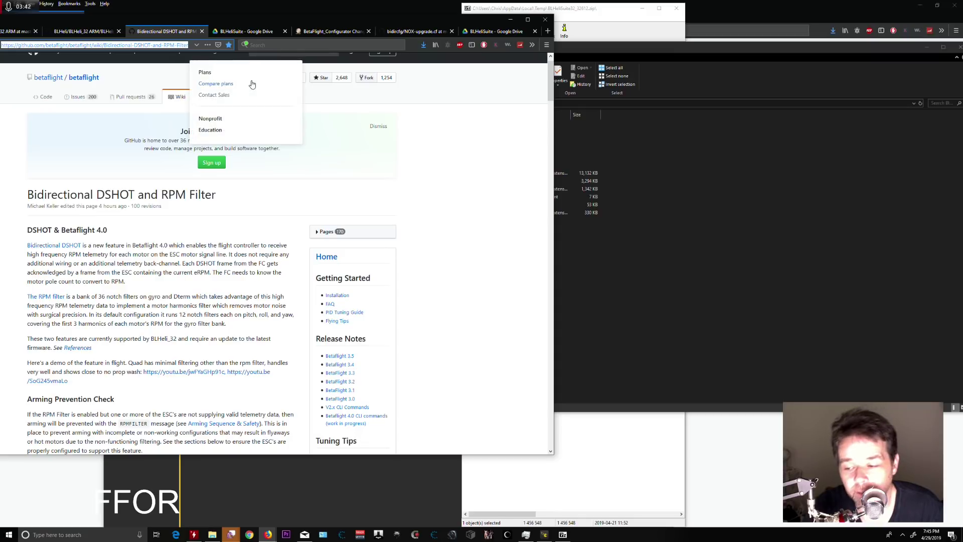
{"action": "left_click", "coordinate": [214, 96]}
{"action": "left_click", "coordinate": [174, 256]}
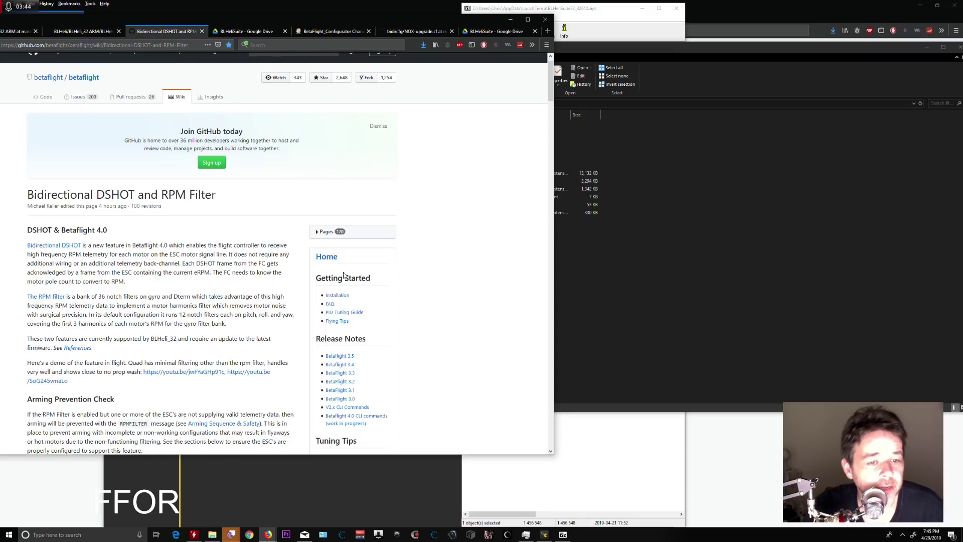
{"action": "key", "text": "alt+Tab"}
{"action": "key", "text": "alt+Tab"}
Read the wiki's DSHOT & Betaflight 4.0 introduction and the Arming Prevention Check section
{"action": "middle_click", "coordinate": [174, 275]}
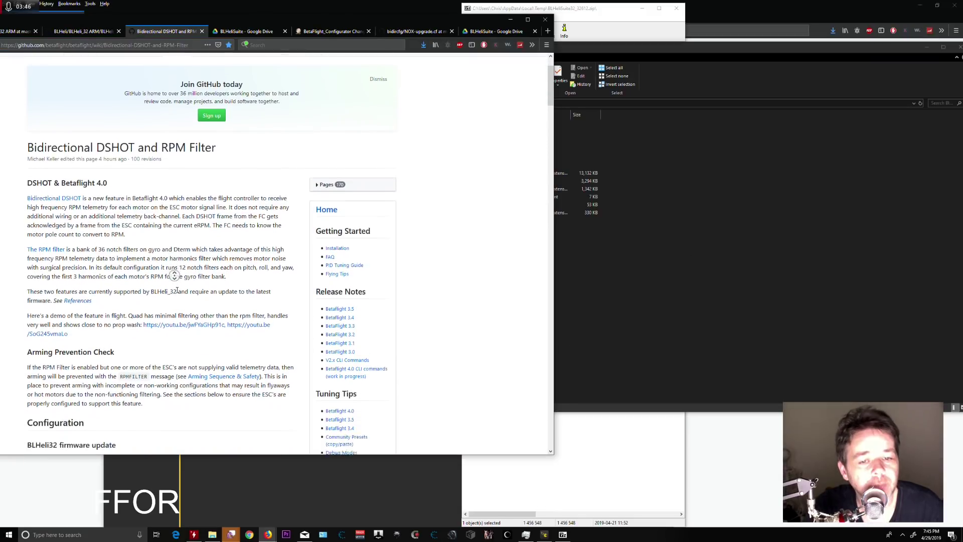
{"action": "scroll", "coordinate": [180, 241], "scroll_direction": "down", "scroll_amount": 3}
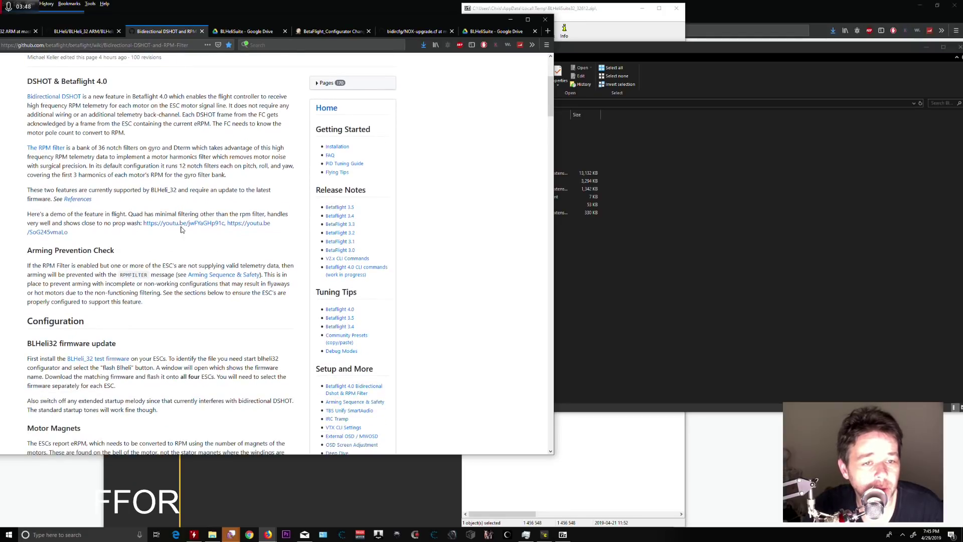
{"action": "scroll", "coordinate": [152, 165], "scroll_direction": "down", "scroll_amount": 2}
{"action": "scroll", "coordinate": [126, 238], "scroll_direction": "up", "scroll_amount": 3}
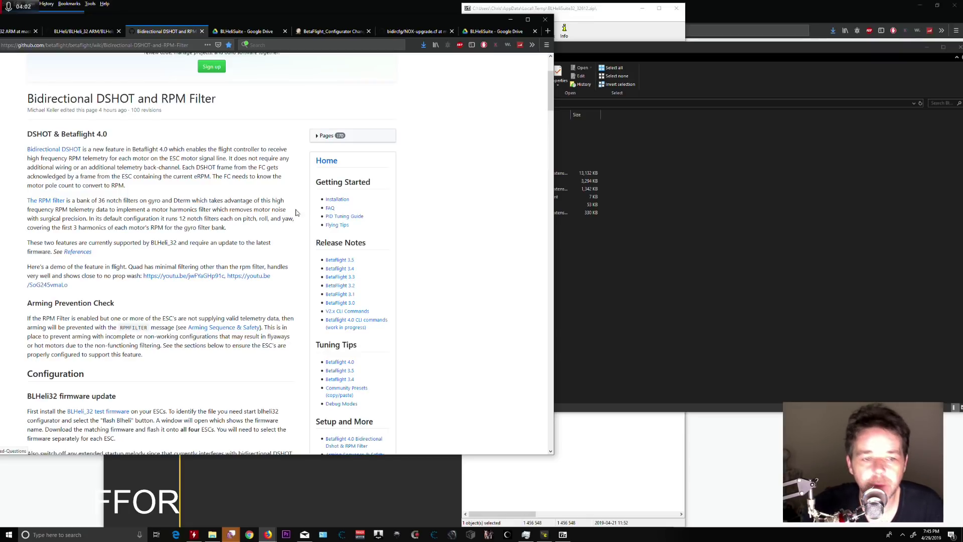
{"action": "left_click", "coordinate": [631, 272]}
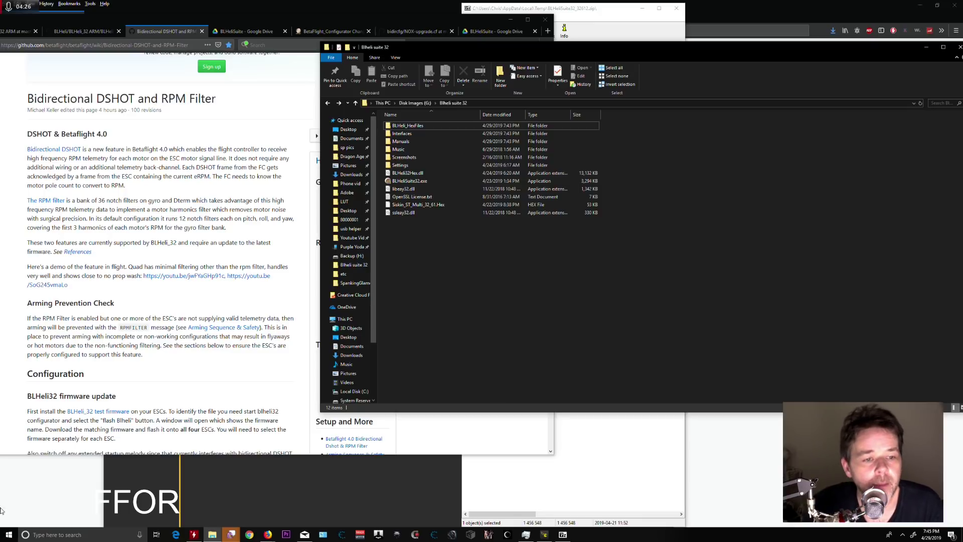
{"action": "left_click", "coordinate": [215, 314]}
Find the Motor Magnets section and highlight the default magnet count for typical 5" motors
{"action": "scroll", "coordinate": [216, 315], "scroll_direction": "down", "scroll_amount": 8}
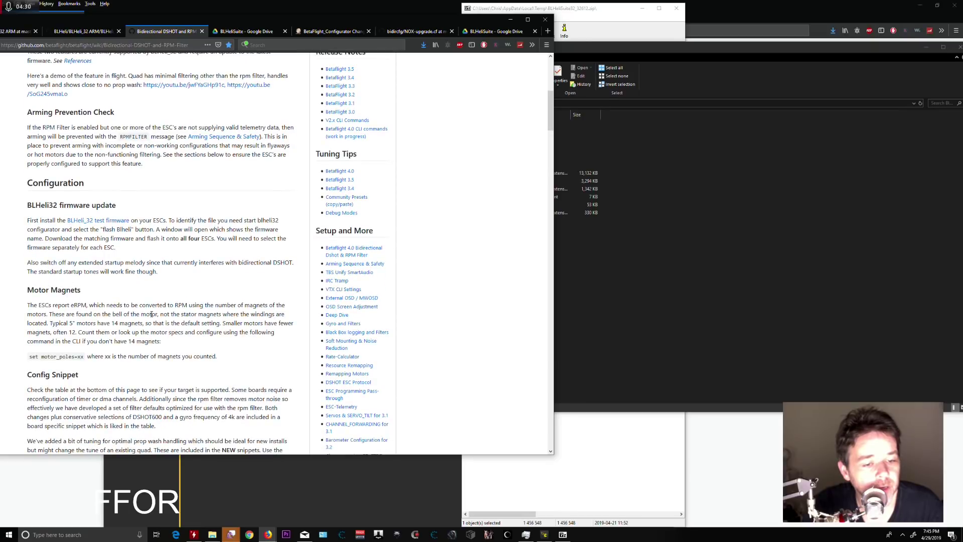
{"action": "left_click_drag", "start_coordinate": [115, 323], "coordinate": [128, 323]}
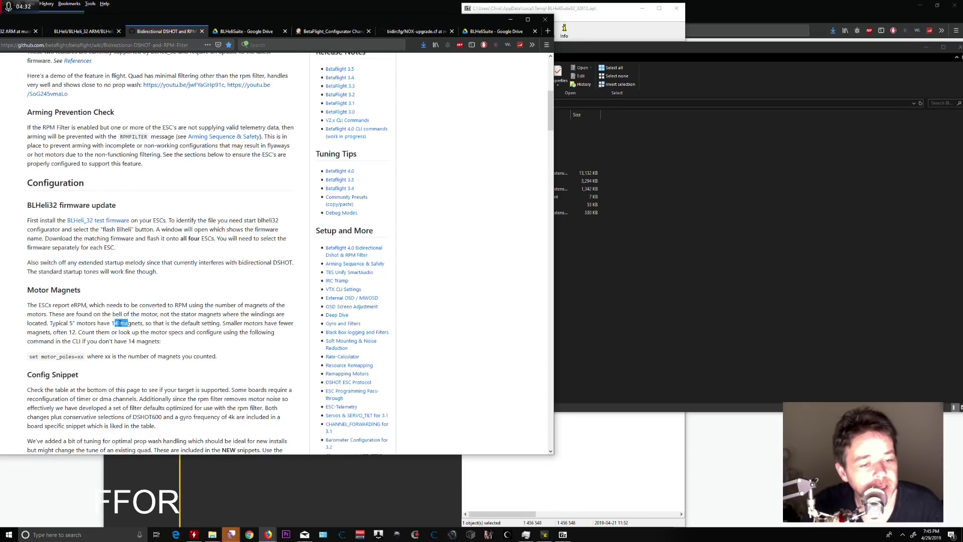
{"action": "double_click", "coordinate": [115, 323]}
{"action": "left_click", "coordinate": [778, 299]}
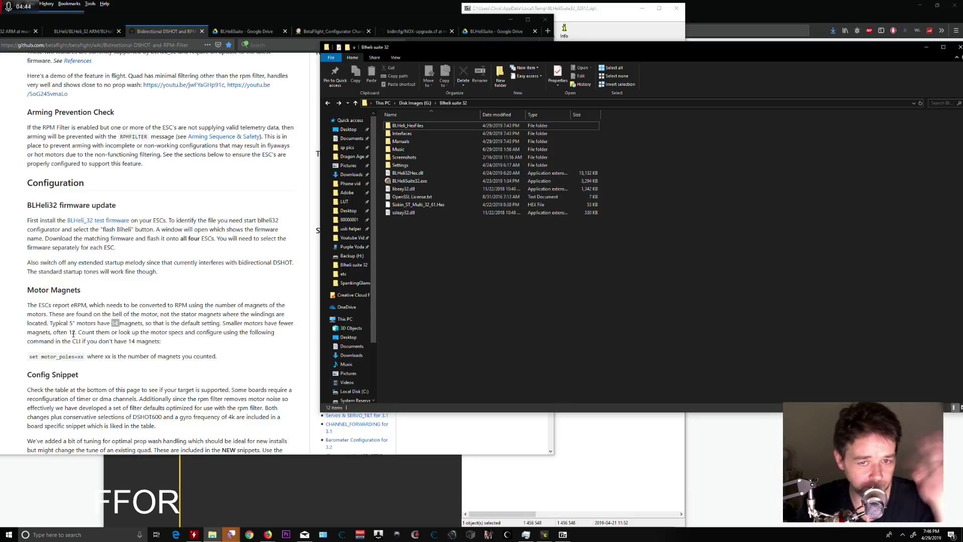
Open the BLHeli_32 test firmware link in the wiki's BLHeli32 firmware update section
{"action": "middle_click", "coordinate": [261, 314]}
{"action": "scroll", "coordinate": [269, 287], "scroll_direction": "up", "scroll_amount": 5}
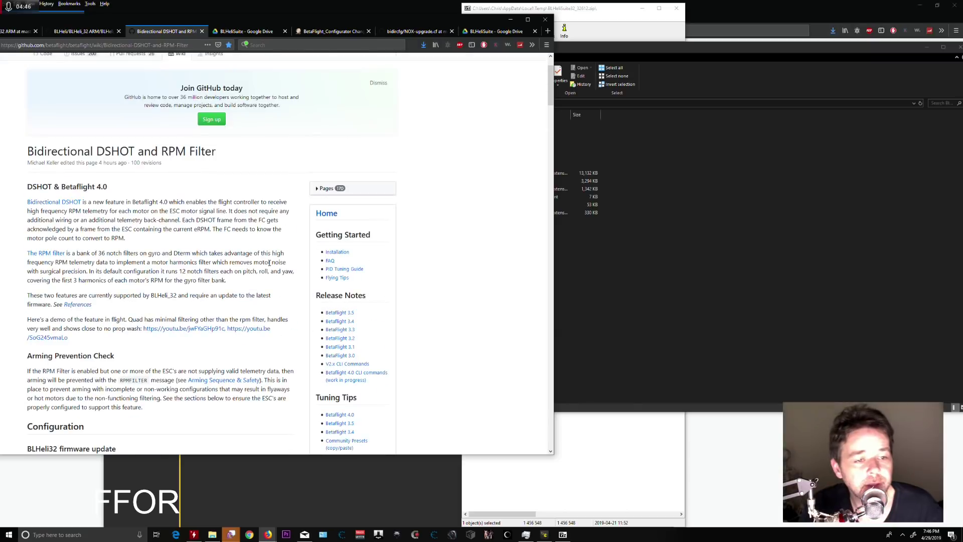
{"action": "scroll", "coordinate": [161, 266], "scroll_direction": "down", "scroll_amount": 5}
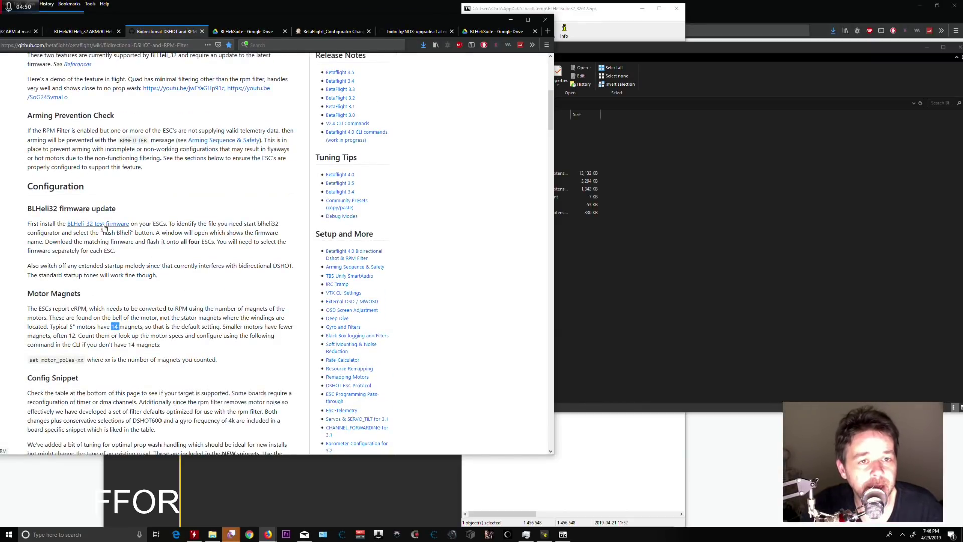
{"action": "left_click", "coordinate": [104, 227]}
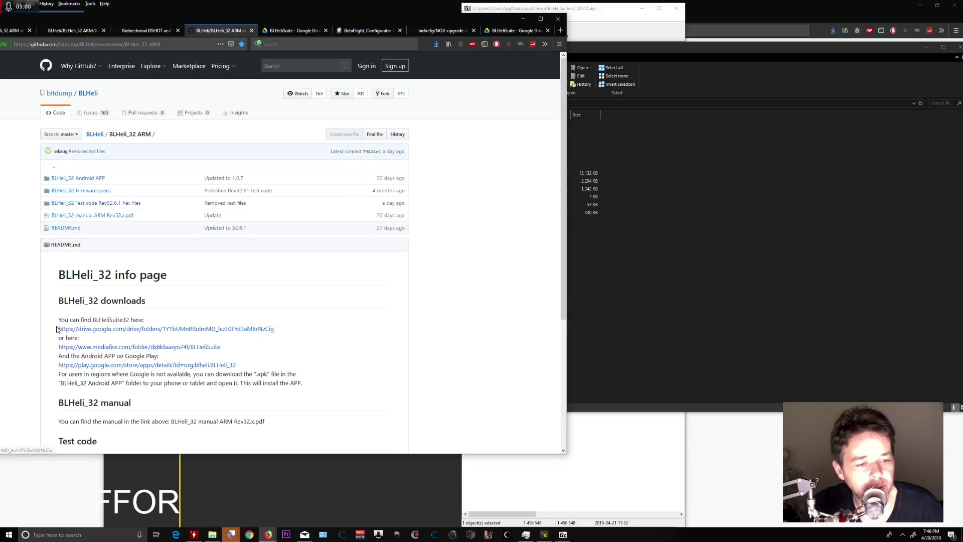
Open the BLHeliSuite32 Google Drive download folder in its own tab and reposition the browser window so the file list is fully visible
{"action": "left_click_drag", "start_coordinate": [279, 331], "coordinate": [58, 339]}
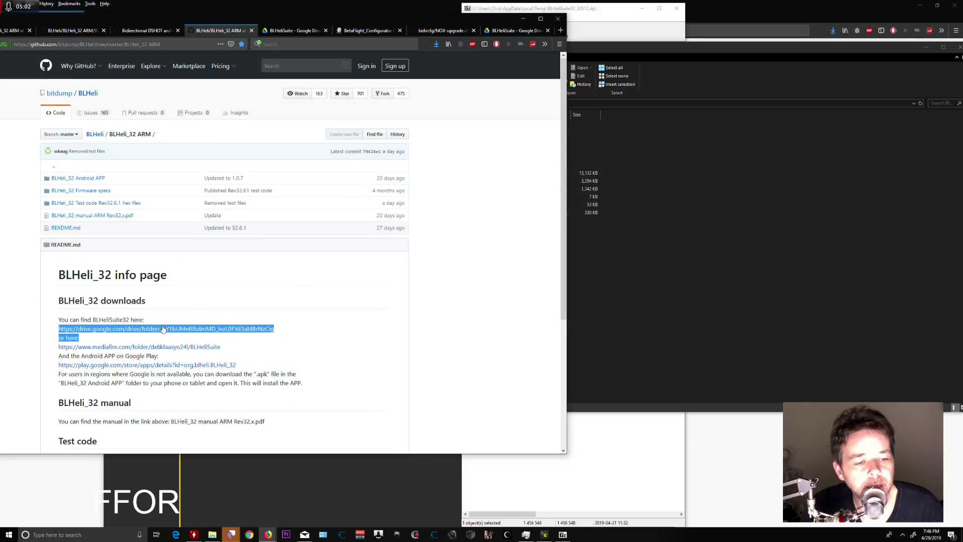
{"action": "middle_click", "coordinate": [215, 330]}
{"action": "left_click", "coordinate": [251, 31]}
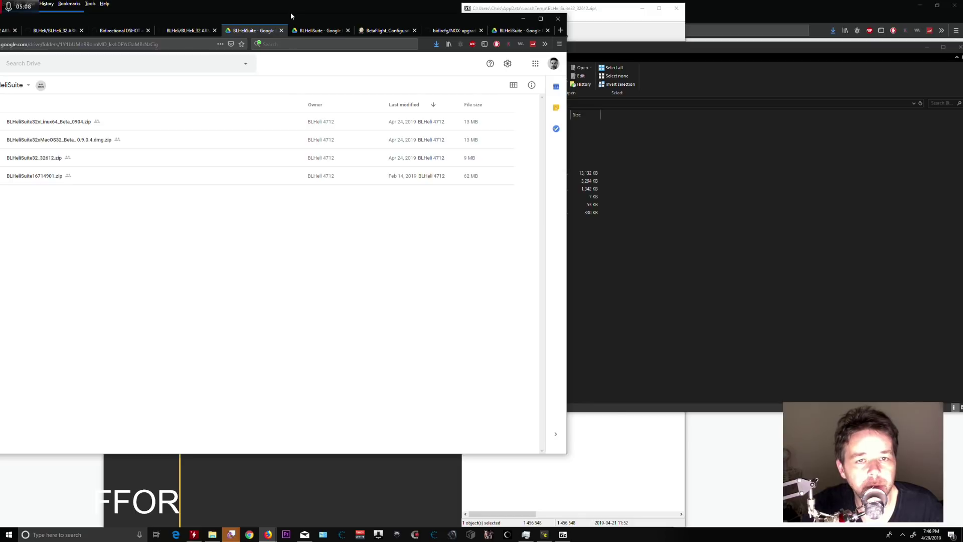
{"action": "left_click_drag", "start_coordinate": [291, 12], "coordinate": [382, 529]}
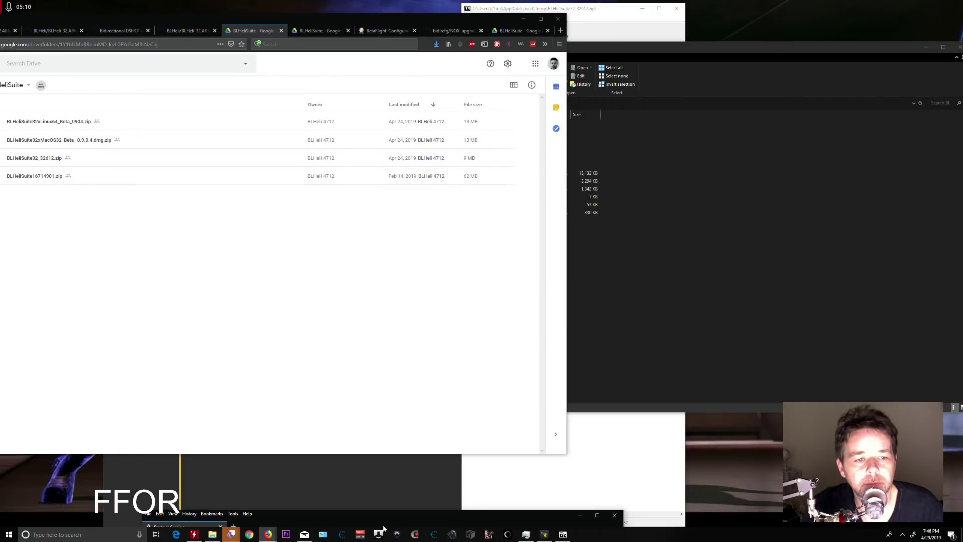
{"action": "left_click_drag", "start_coordinate": [274, 28], "coordinate": [378, 16]}
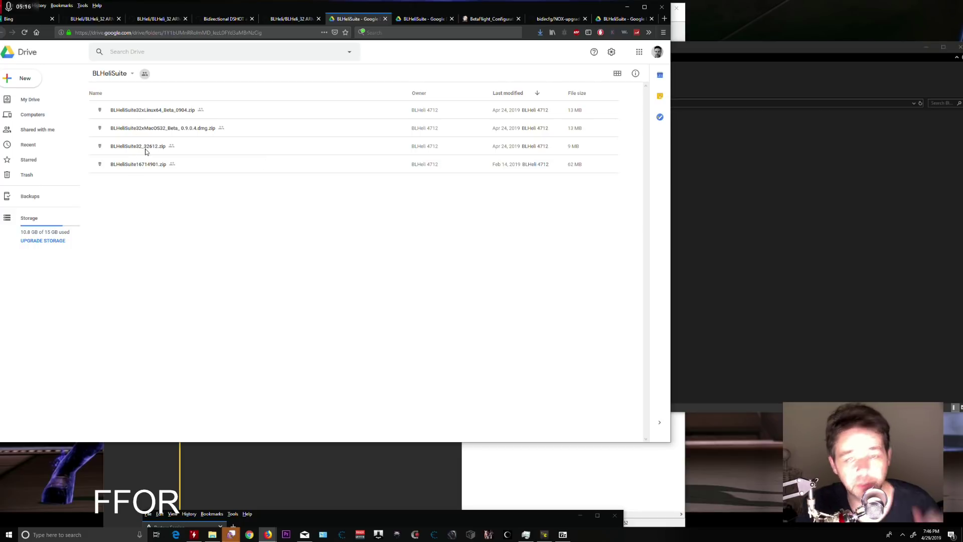
Switch to File Explorer with the Blheli suite 32 folder and move its window fully into view over the browser
{"action": "left_click", "coordinate": [720, 165]}
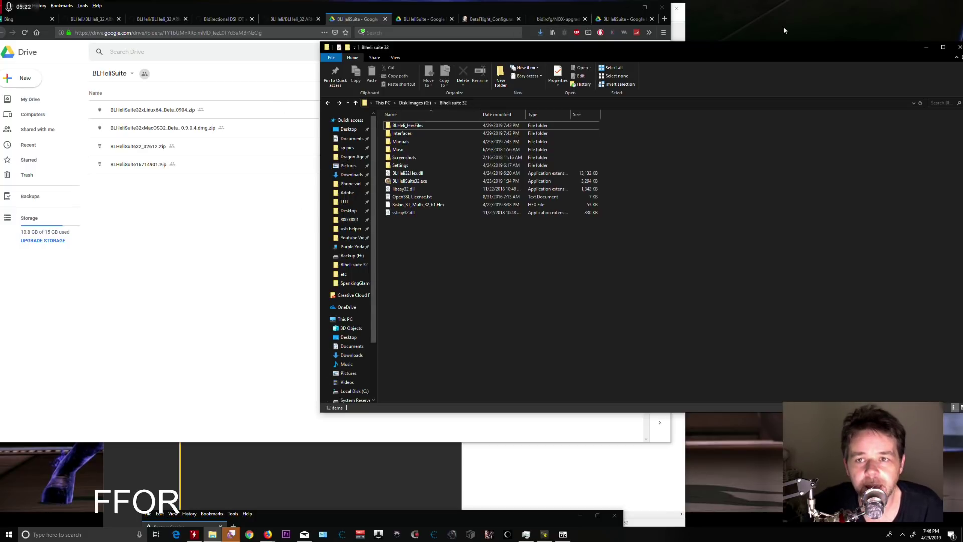
{"action": "left_click_drag", "start_coordinate": [766, 53], "coordinate": [726, 38]}
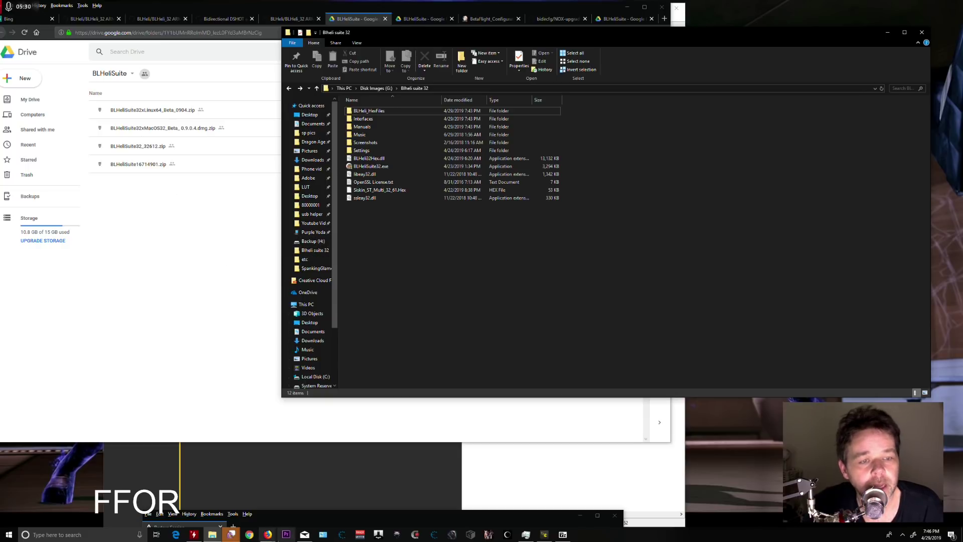
{"action": "left_click", "coordinate": [213, 534]}
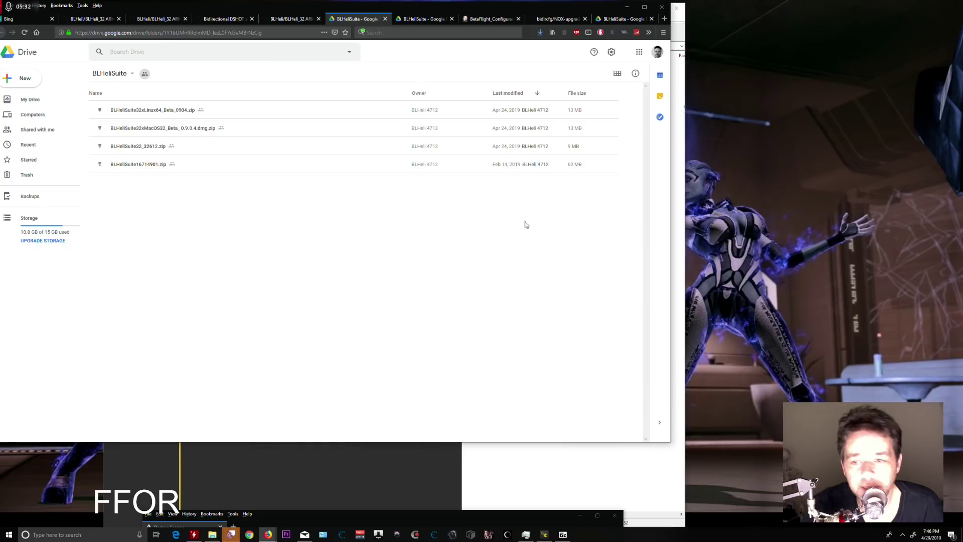
{"action": "left_click", "coordinate": [214, 534]}
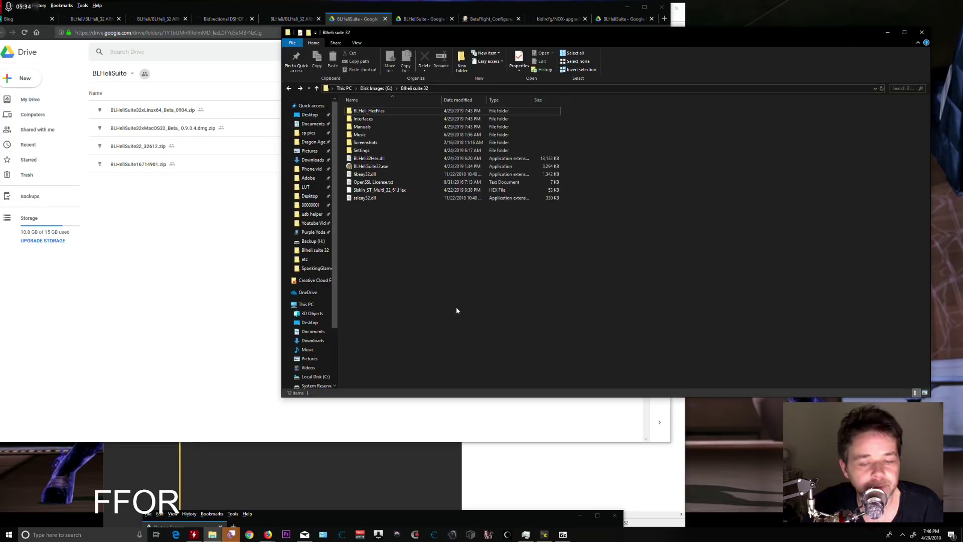
Point out the extracted files in the Blheli suite 32 folder and launch BLHeliSuite32.exe
{"action": "left_click_drag", "start_coordinate": [419, 255], "coordinate": [374, 119]}
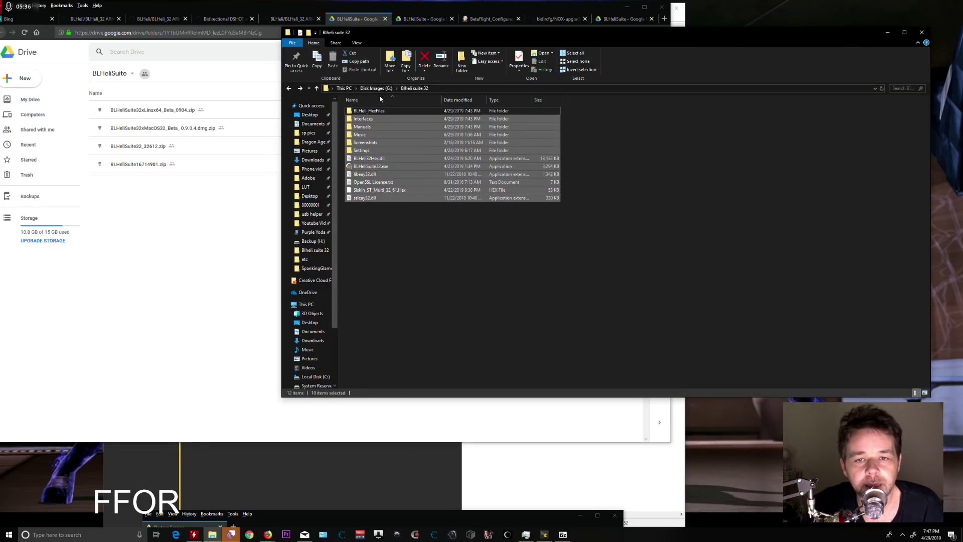
{"action": "left_click", "coordinate": [408, 219]}
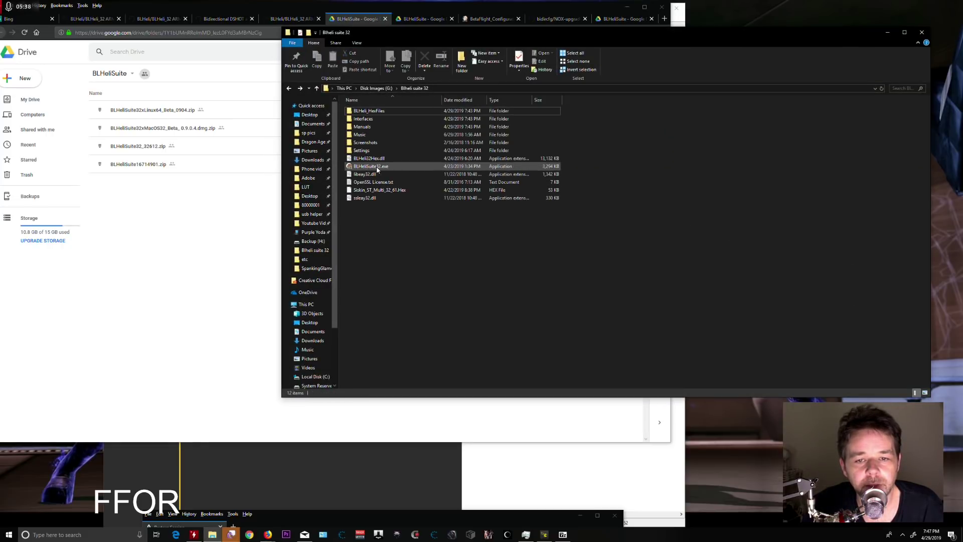
{"action": "left_click", "coordinate": [377, 168]}
{"action": "double_click", "coordinate": [377, 168]}
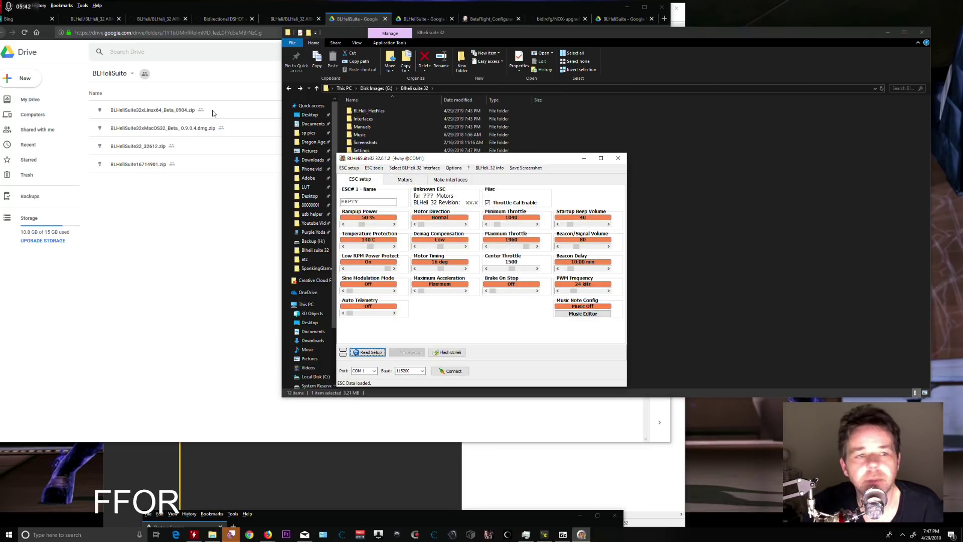
Return to the Bidirectional DSHOT wiki page's firmware update instructions and move the BLHeliSuite32 window clear of them
{"action": "left_click", "coordinate": [223, 19]}
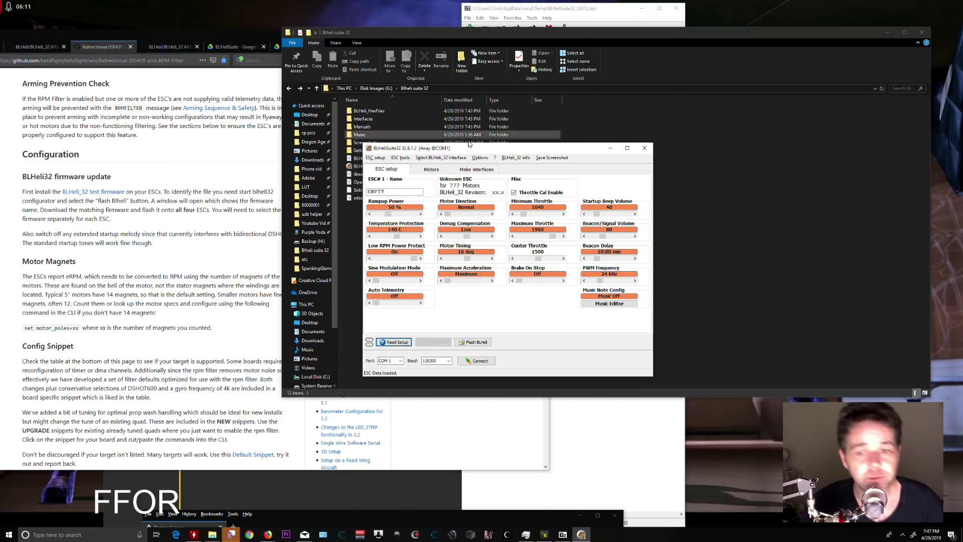
{"action": "mouse_move", "coordinate": [393, 150]}
{"action": "left_mouse_down"}
{"action": "mouse_move", "coordinate": [384, 150]}
{"action": "mouse_move", "coordinate": [409, 153]}
{"action": "left_mouse_up"}
{"action": "left_click", "coordinate": [223, 155]}
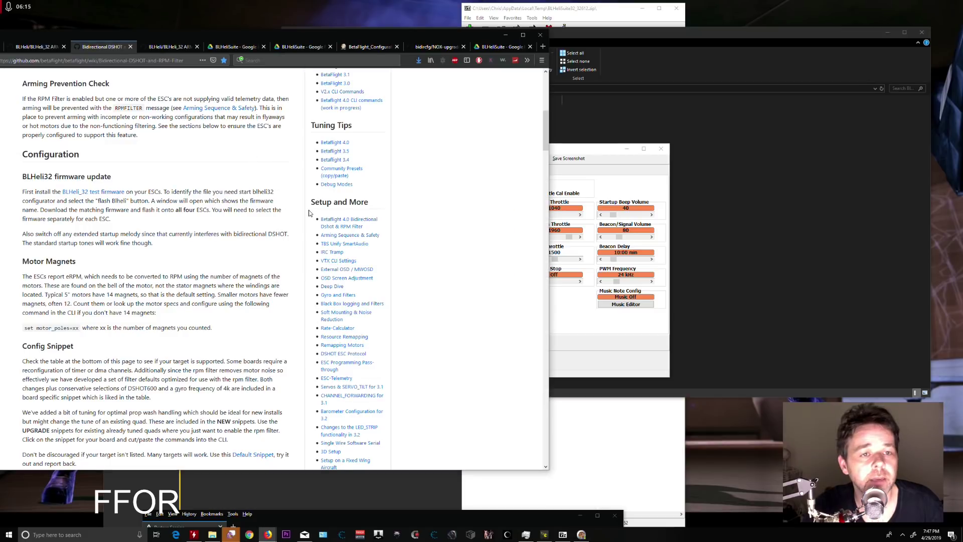
Switch to BLHeliSuite32, connect through the STM32 virtual port on COM5 and check for the attached ESCs
{"action": "left_click", "coordinate": [597, 153]}
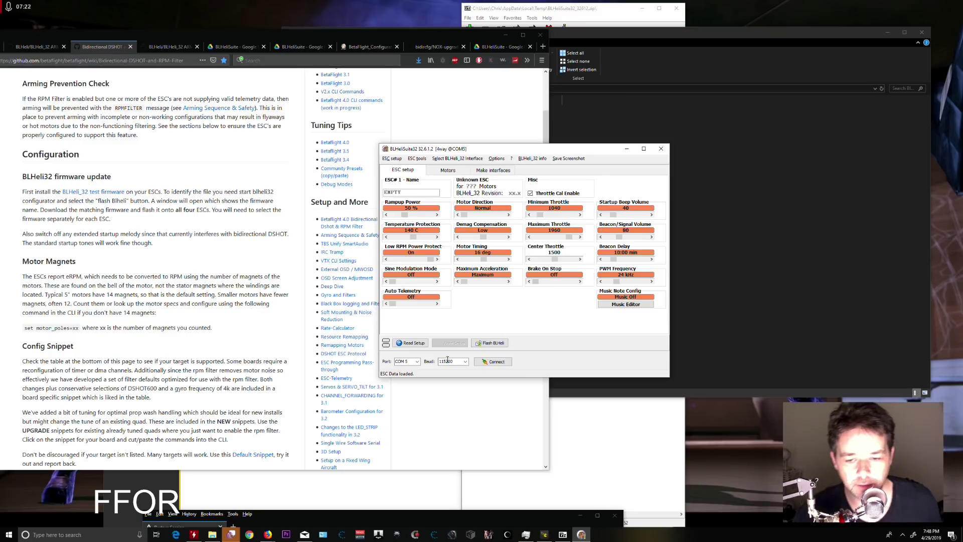
{"action": "left_click", "coordinate": [418, 362]}
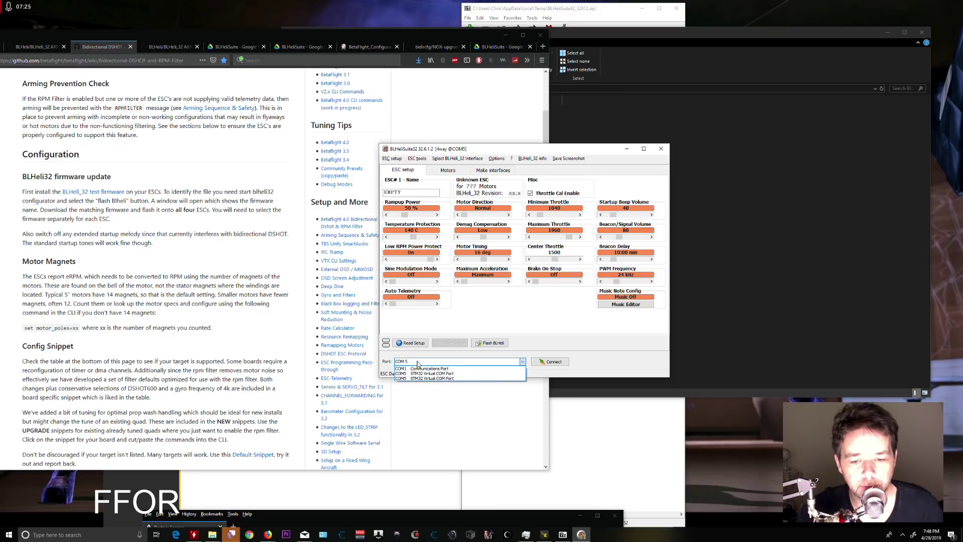
{"action": "left_click", "coordinate": [440, 376]}
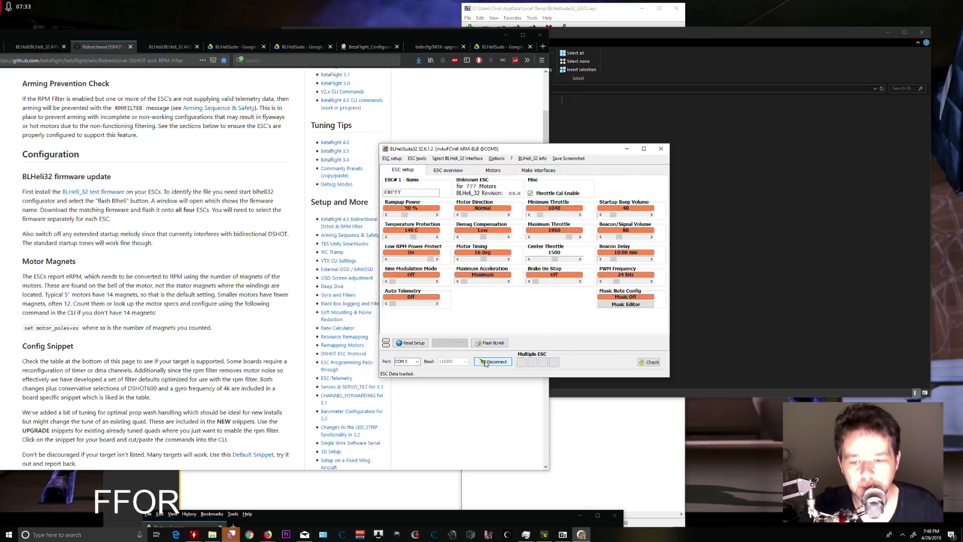
{"action": "left_click", "coordinate": [652, 362]}
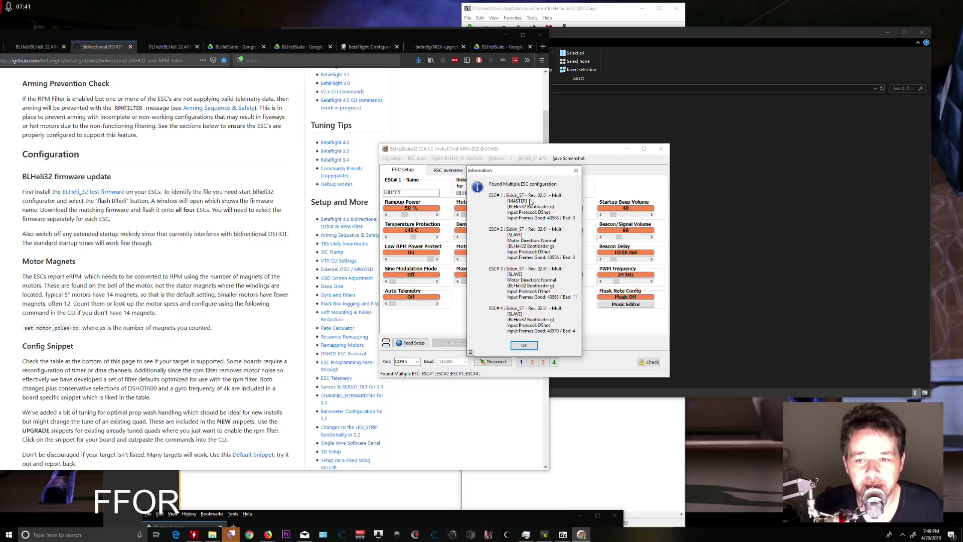
In the BLHeli_32 ARM repository, open BLHeli_32 Test code Rev32.6.1 hex files and find the file matching the detected Siskin_ST ESCs
{"action": "left_click", "coordinate": [129, 234]}
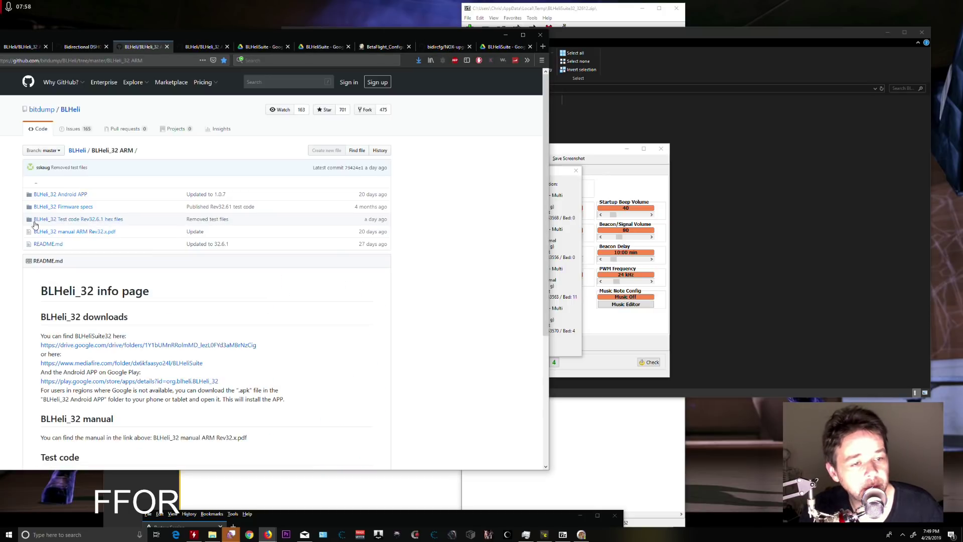
{"action": "left_click", "coordinate": [101, 221]}
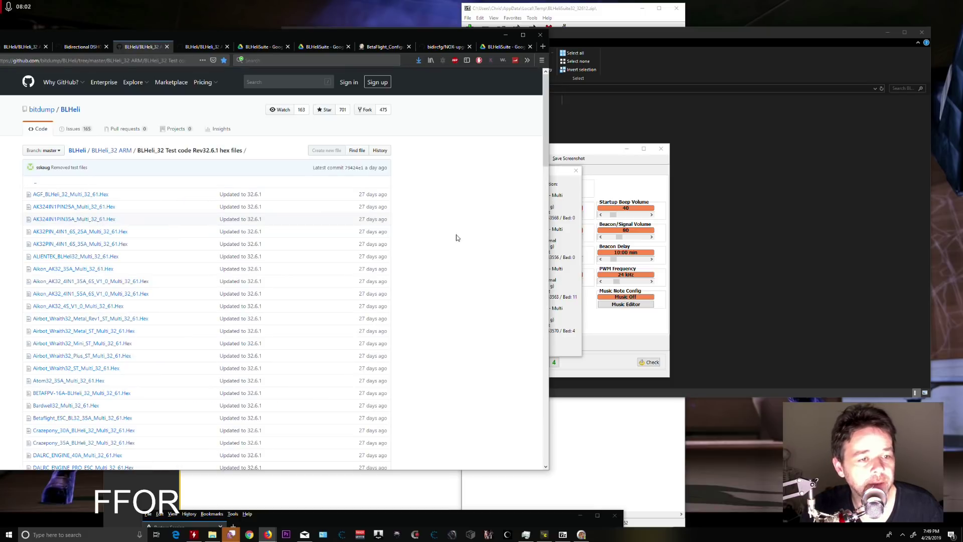
{"action": "scroll", "coordinate": [458, 201], "scroll_direction": "down", "scroll_amount": 1}
{"action": "left_click", "coordinate": [569, 240]}
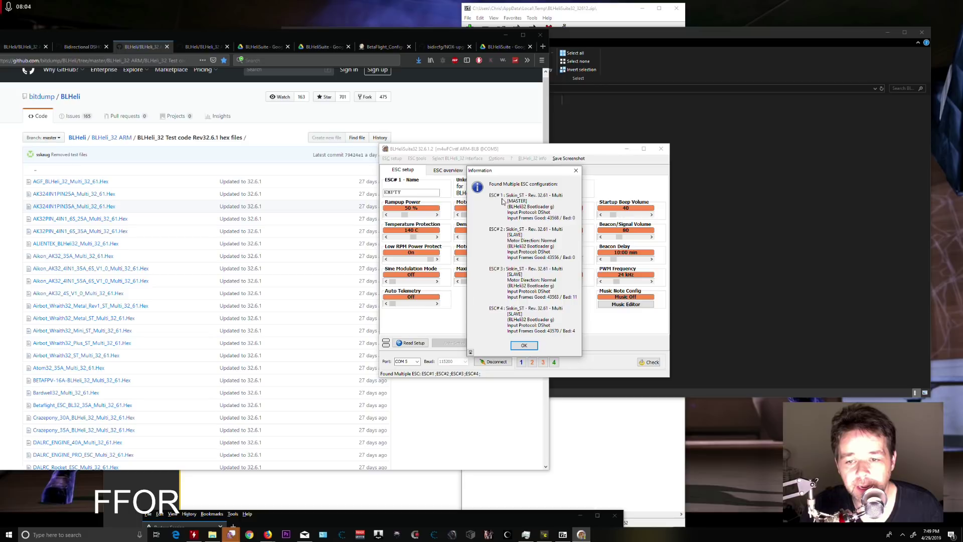
{"action": "middle_click", "coordinate": [498, 396]}
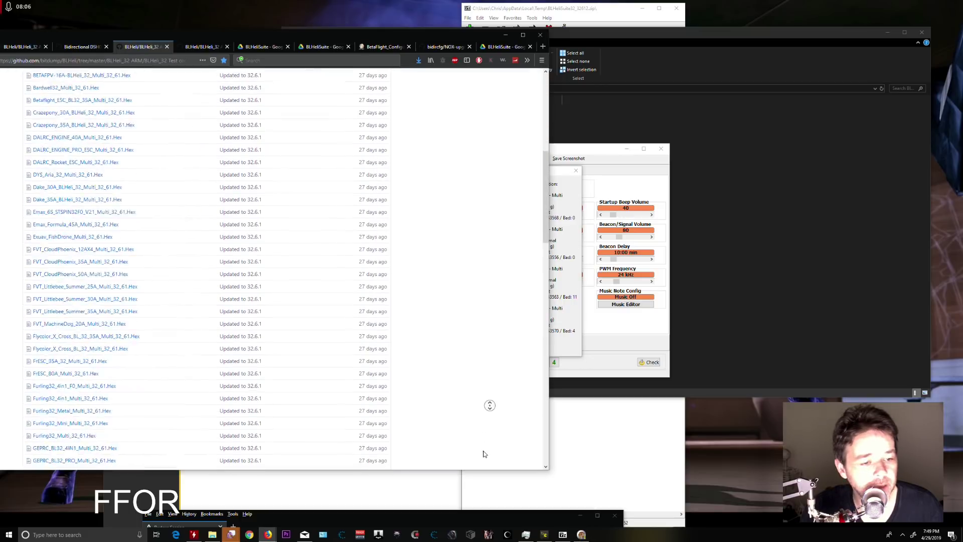
{"action": "middle_click", "coordinate": [487, 255]}
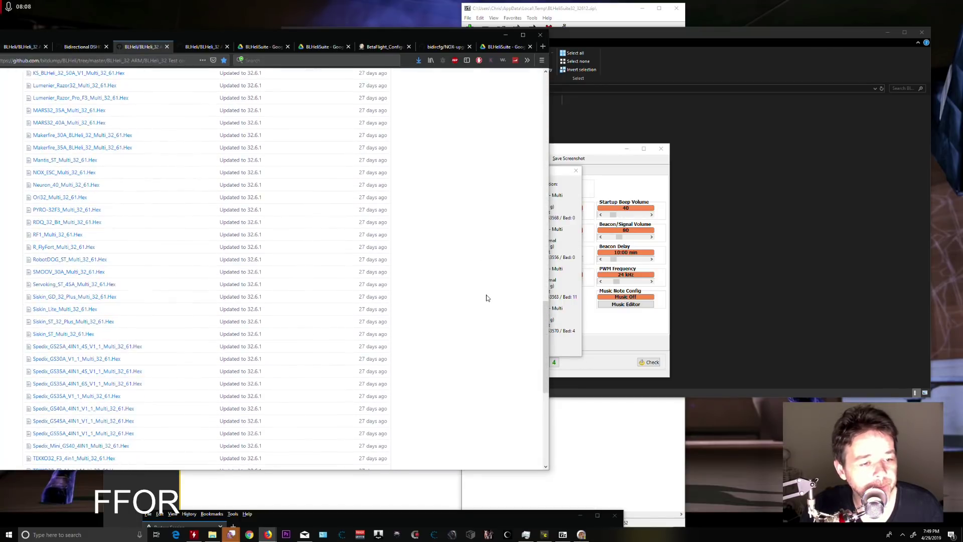
{"action": "middle_click", "coordinate": [482, 208]}
{"action": "middle_click", "coordinate": [480, 240]}
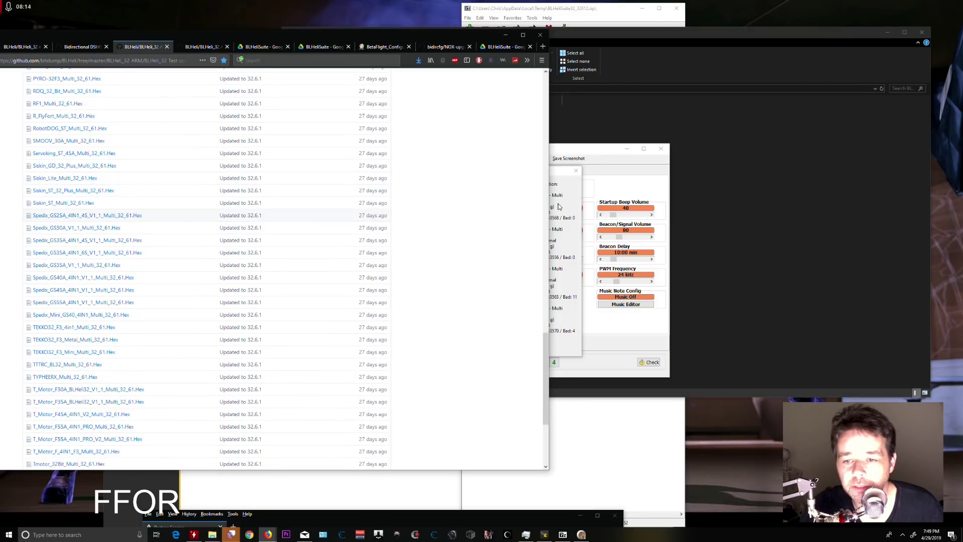
{"action": "left_click", "coordinate": [592, 203]}
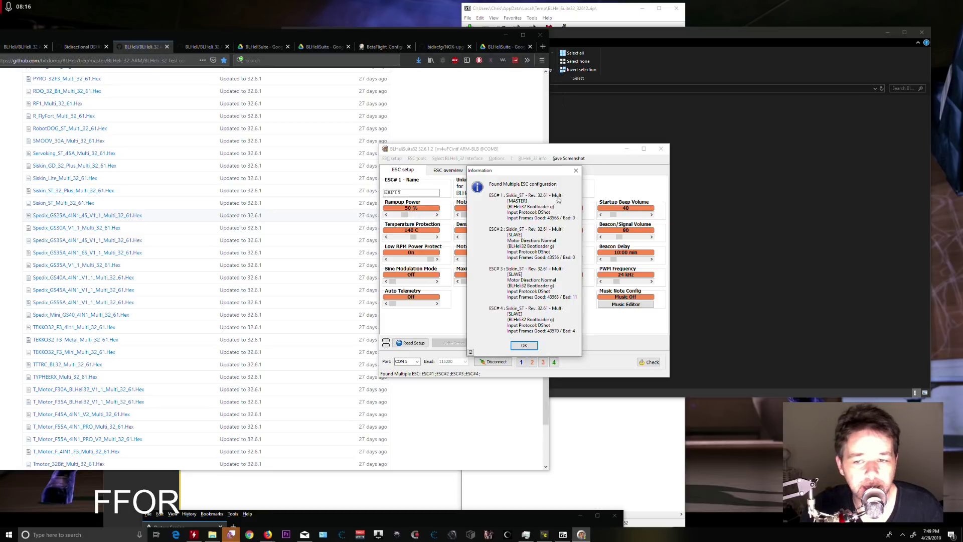
Open Siskin_ST_Multi_32_61.Hex in its own tab and display its raw content
{"action": "middle_click", "coordinate": [70, 207]}
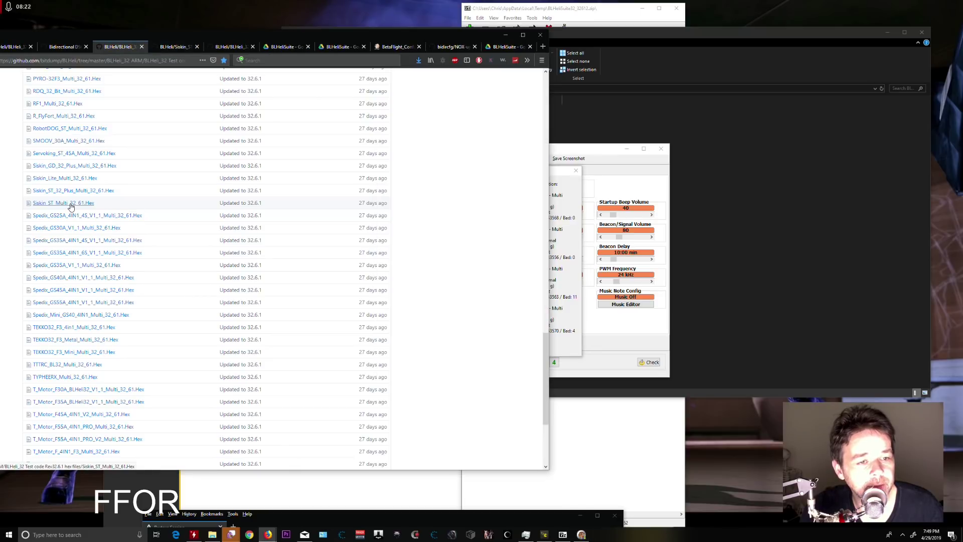
{"action": "left_click", "coordinate": [174, 47]}
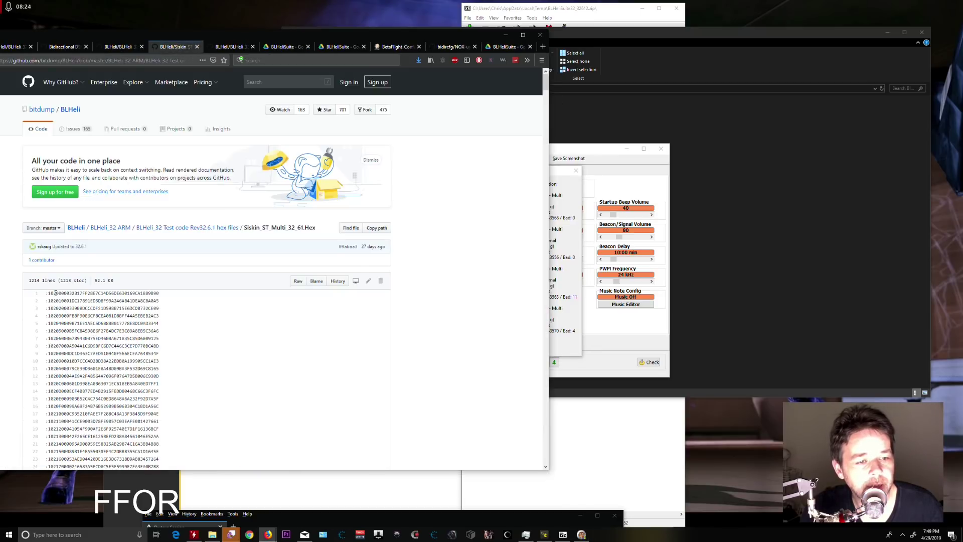
{"action": "scroll", "coordinate": [196, 308], "scroll_direction": "down", "scroll_amount": 3}
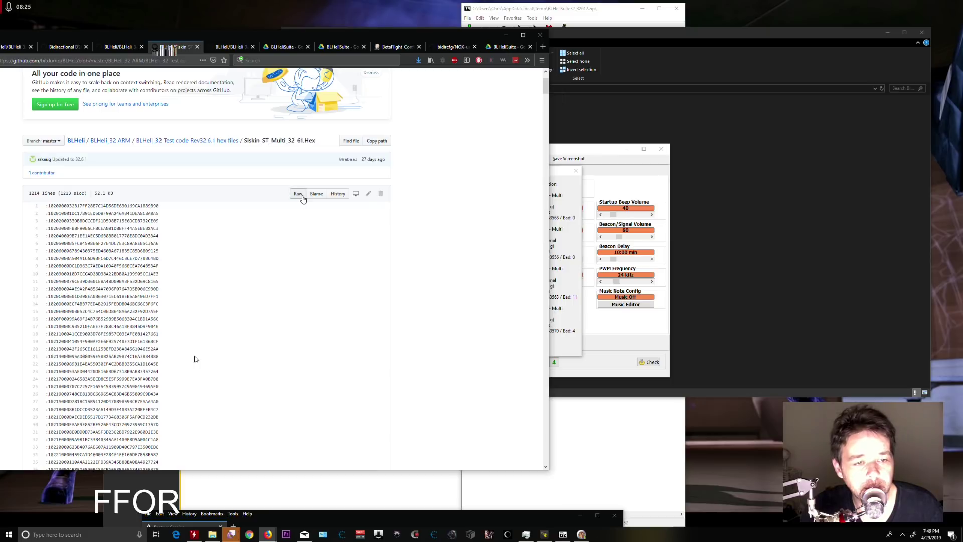
{"action": "left_click", "coordinate": [299, 194]}
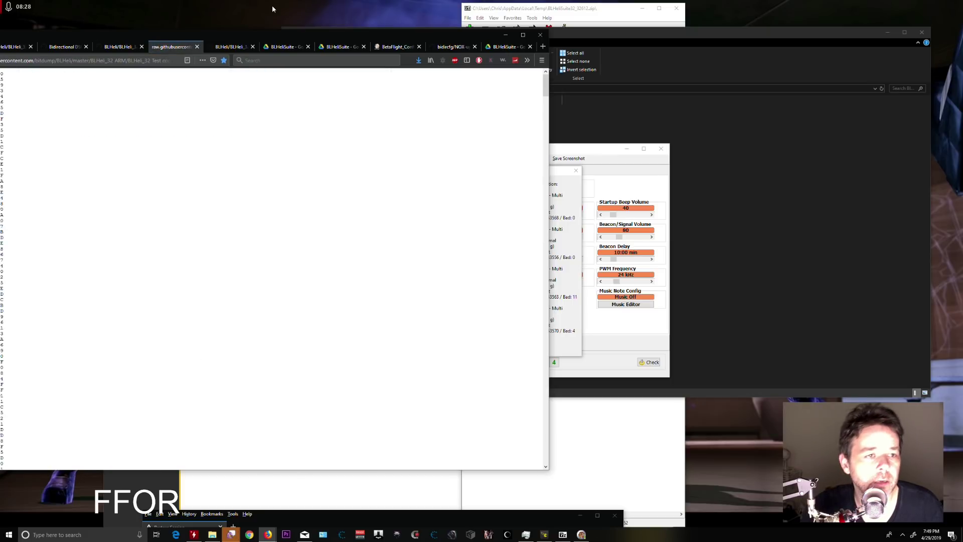
Save the raw Siskin_ST_Multi_32_61.Hex page as type All Files in the Blheli suite 32 folder, replacing the existing file
{"action": "left_click_drag", "start_coordinate": [249, 36], "coordinate": [419, 37]}
{"action": "right_click", "coordinate": [262, 111]}
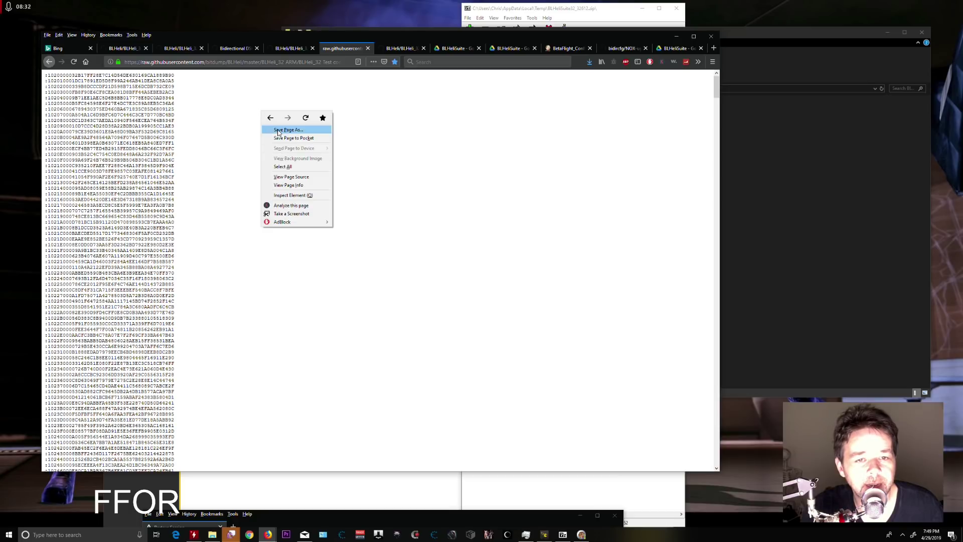
{"action": "left_click", "coordinate": [278, 131]}
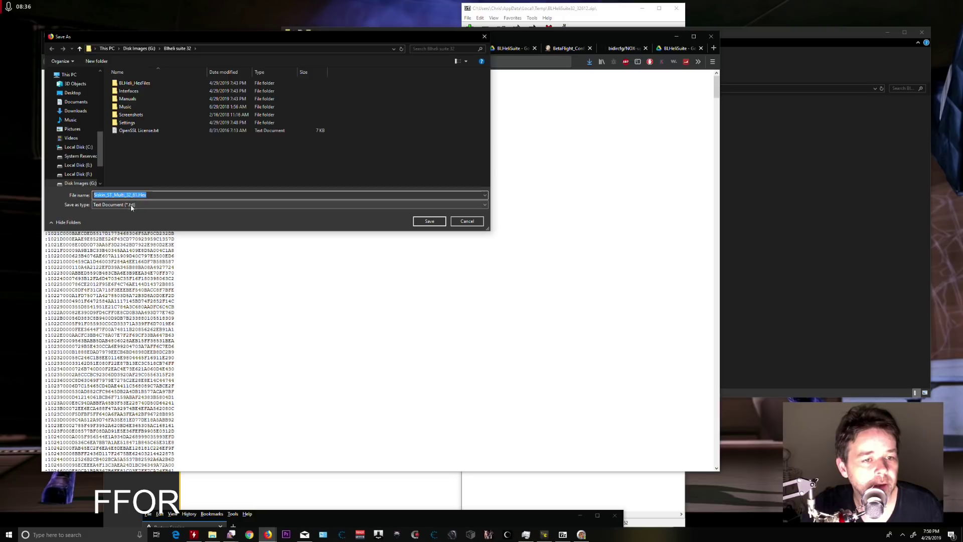
{"action": "left_click", "coordinate": [154, 204]}
{"action": "left_click", "coordinate": [132, 219]}
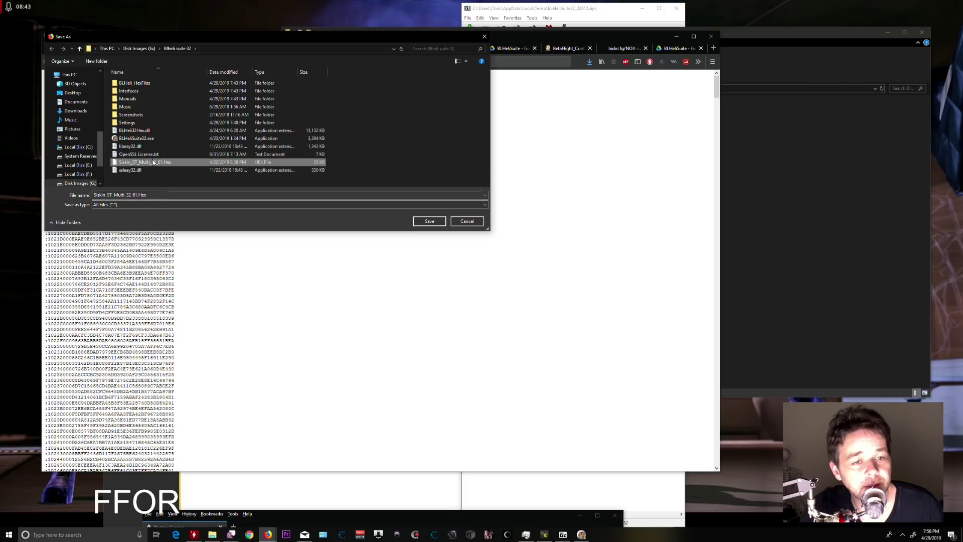
{"action": "left_click", "coordinate": [428, 221]}
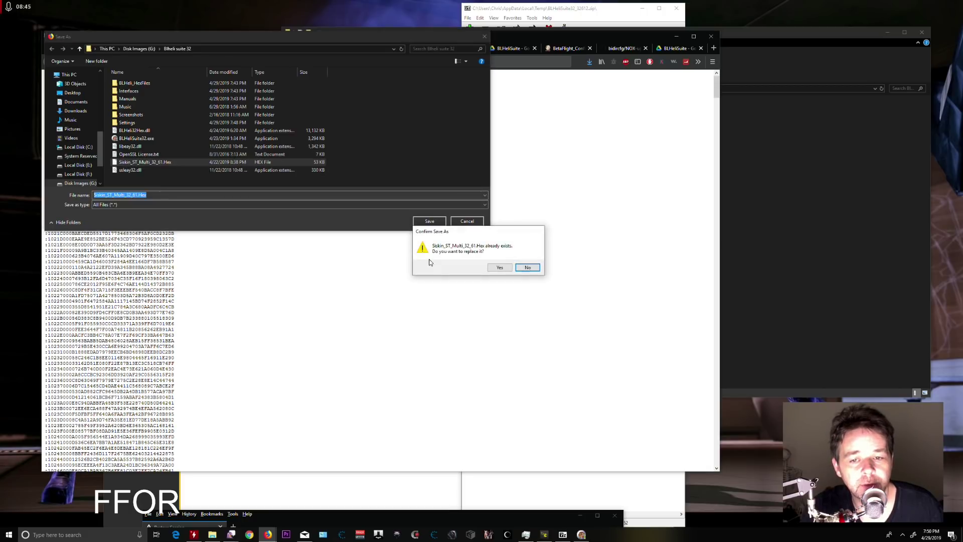
{"action": "left_click", "coordinate": [503, 267]}
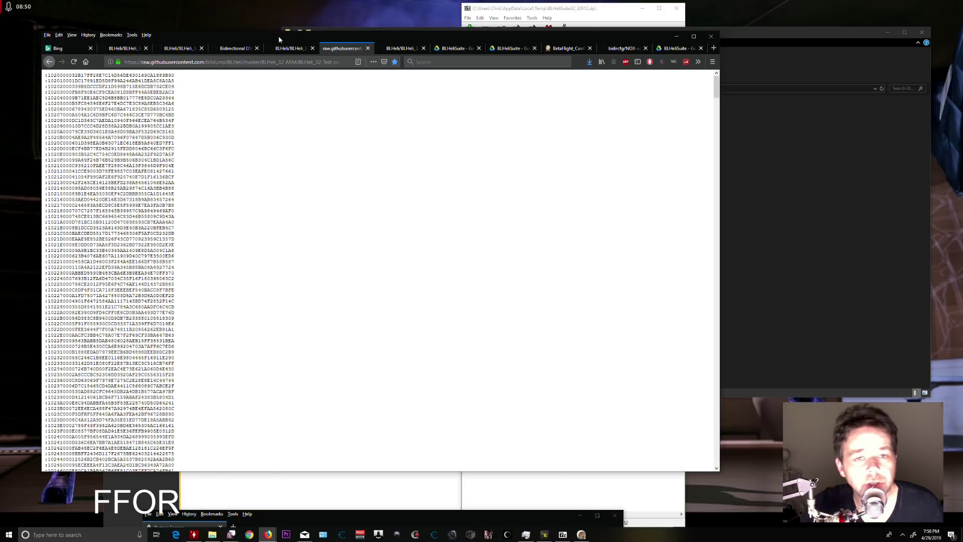
Return to the start of the Bidirectional DSHOT and RPM Filter wiki page
{"action": "left_click", "coordinate": [282, 49]}
{"action": "left_click", "coordinate": [239, 48]}
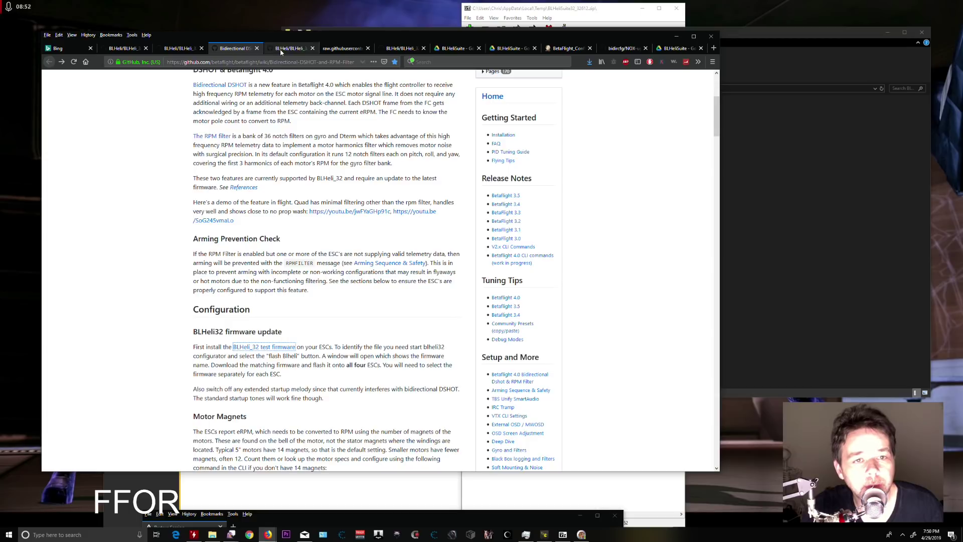
{"action": "left_click", "coordinate": [290, 48]}
{"action": "left_click", "coordinate": [236, 48]}
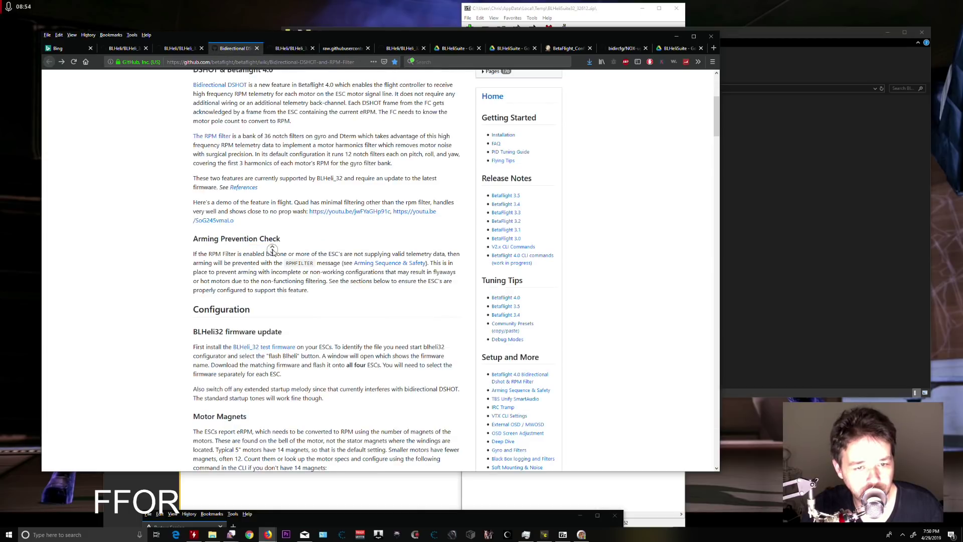
{"action": "scroll", "coordinate": [271, 180], "scroll_direction": "up", "scroll_amount": 5}
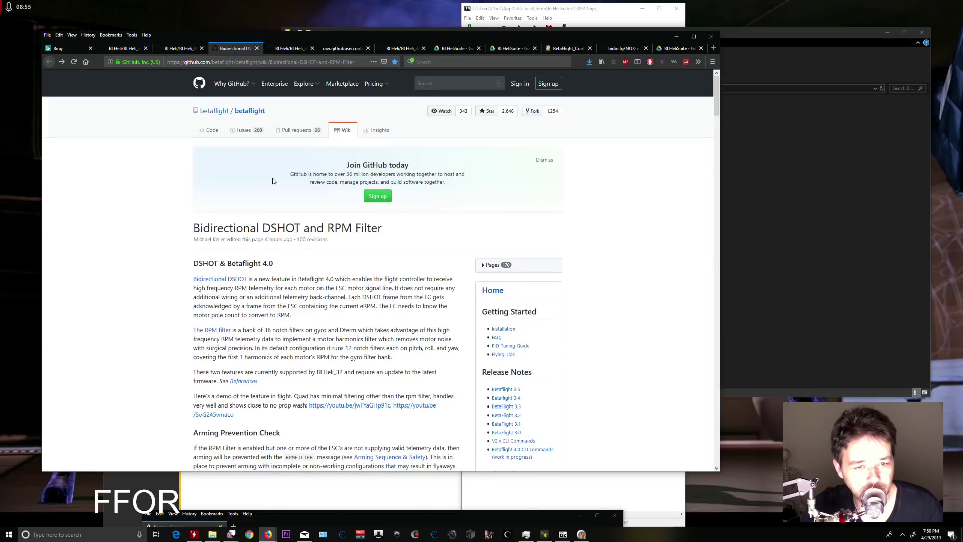
Bring BLHeliSuite32 and the Blheli suite 32 folder window forward and place BLHeliSuite32 so both can be seen
{"action": "left_click", "coordinate": [581, 534]}
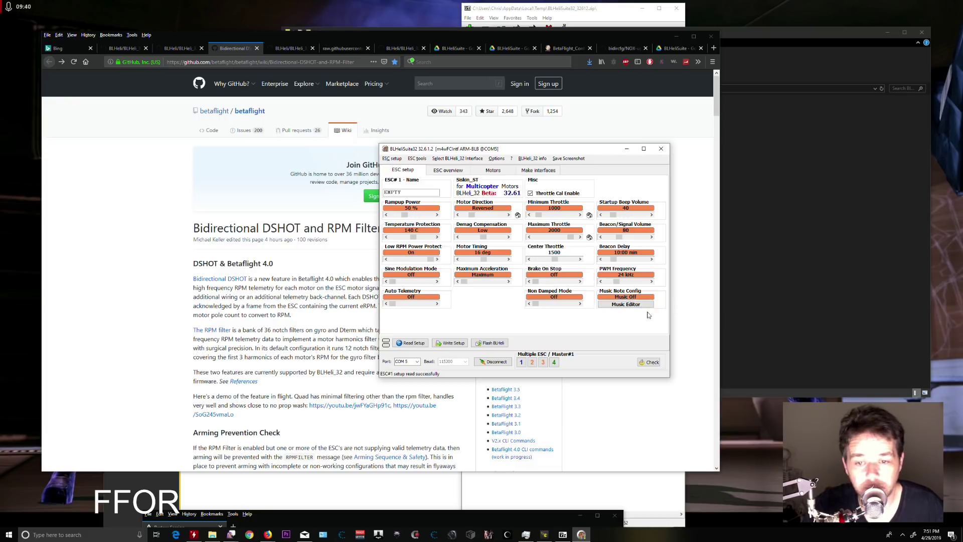
{"action": "left_click_drag", "start_coordinate": [527, 148], "coordinate": [326, 124]}
{"action": "left_click", "coordinate": [823, 218]}
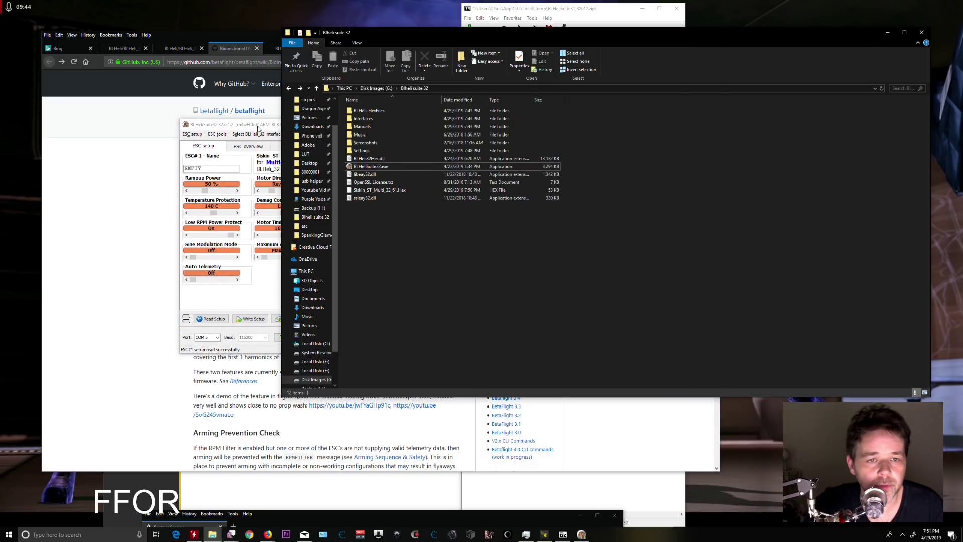
{"action": "left_click_drag", "start_coordinate": [258, 130], "coordinate": [177, 100]}
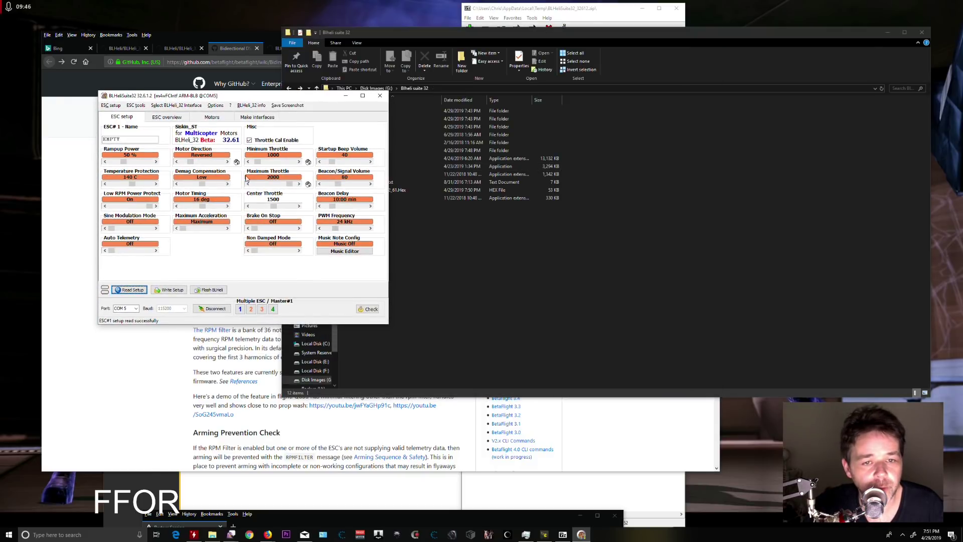
Review the settings of all four ESCs in the overview, and disconnect BLHeliSuite32 from them
{"action": "left_click", "coordinate": [168, 117]}
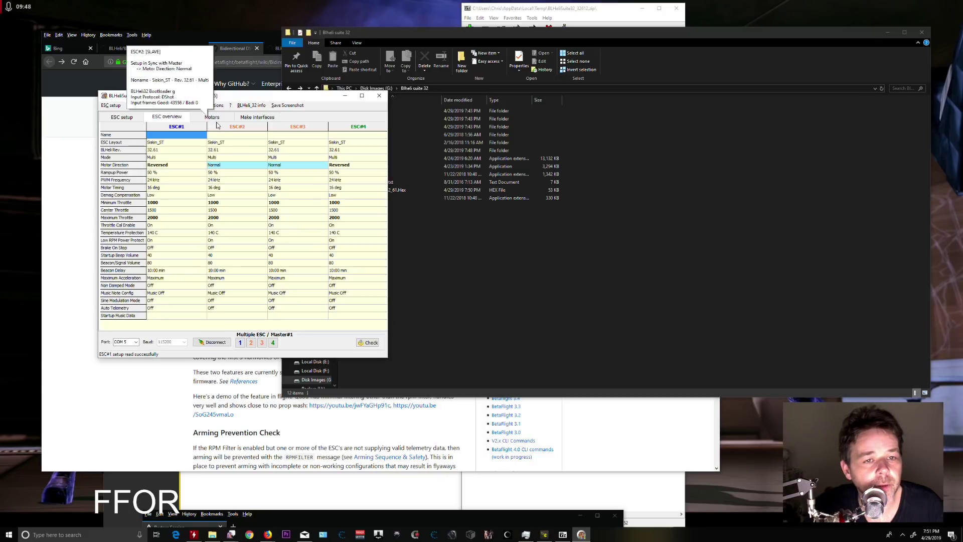
{"action": "left_click", "coordinate": [212, 342]}
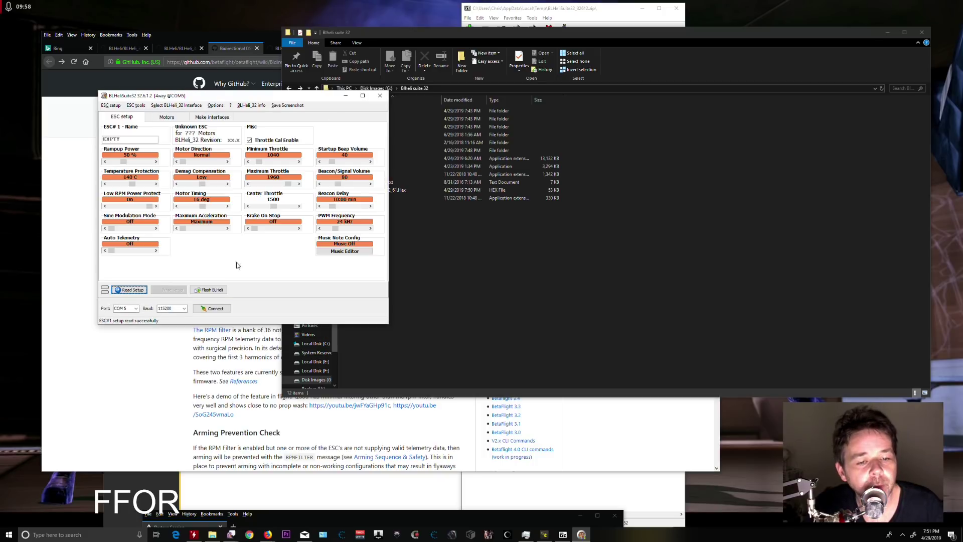
Start flashing BLHeli, dismiss the multiple-ESC information and look through the firmware revisions offered for ESC #1
{"action": "left_click", "coordinate": [208, 292]}
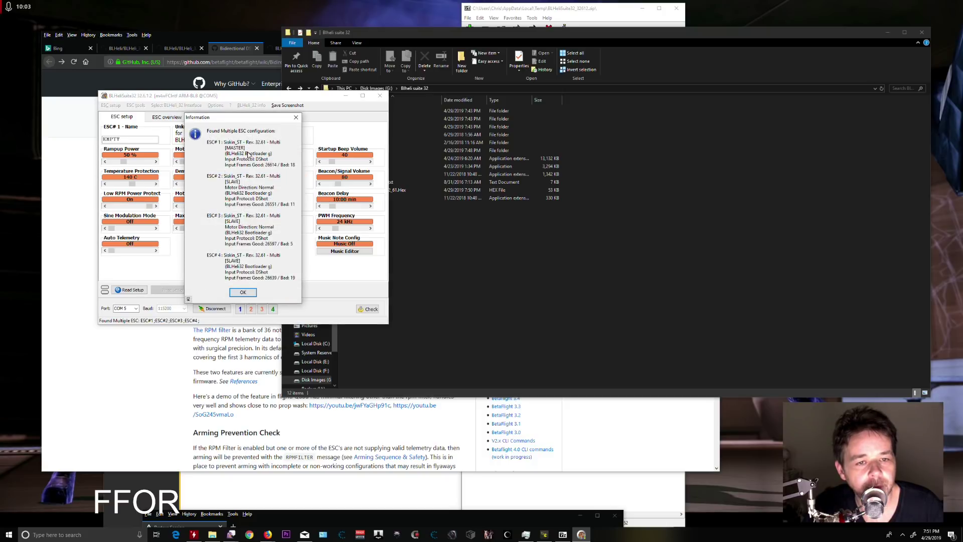
{"action": "left_click", "coordinate": [243, 292]}
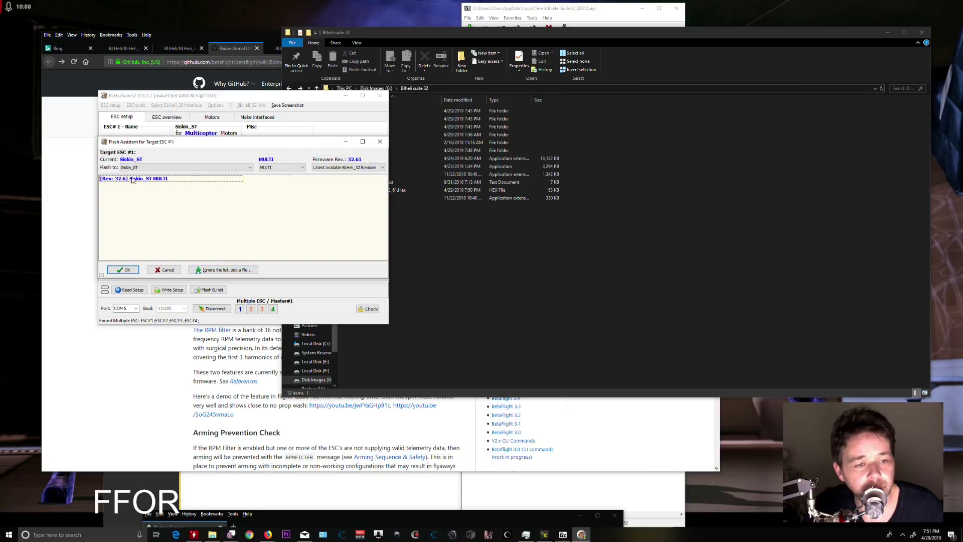
{"action": "left_click", "coordinate": [337, 167]}
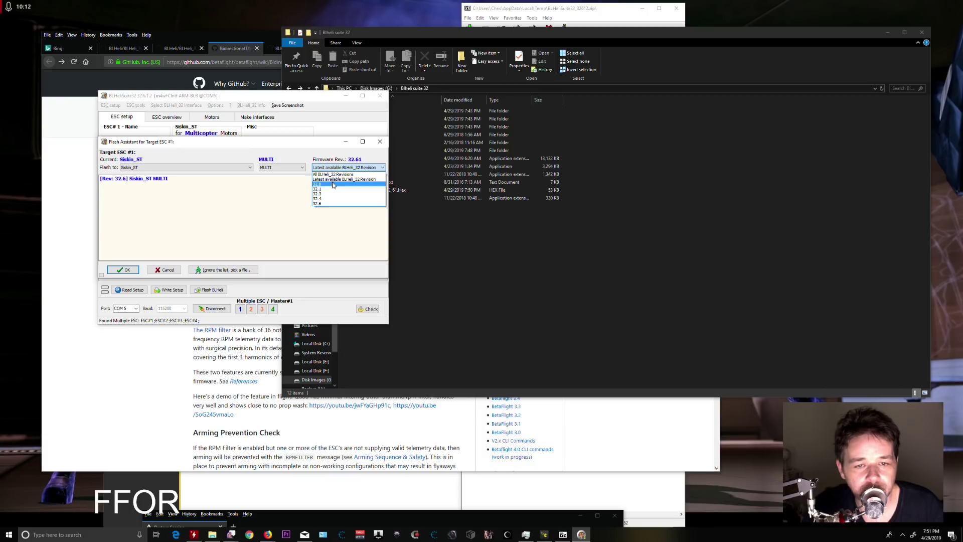
{"action": "left_click", "coordinate": [282, 179]}
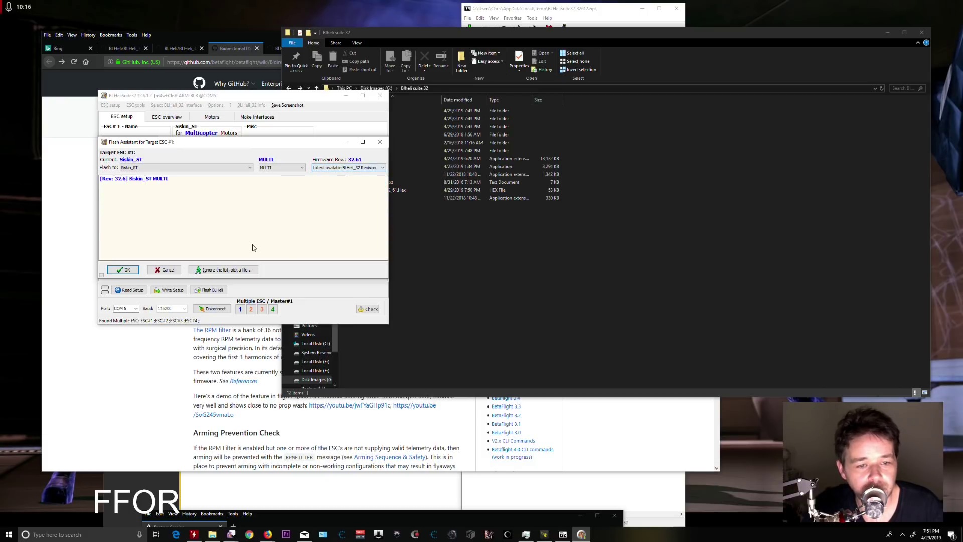
Choose the firmware file Siskin_ST_Multi_32_61.Hex from the Blheli suite 32 folder for flashing ESC #1
{"action": "left_click", "coordinate": [240, 271]}
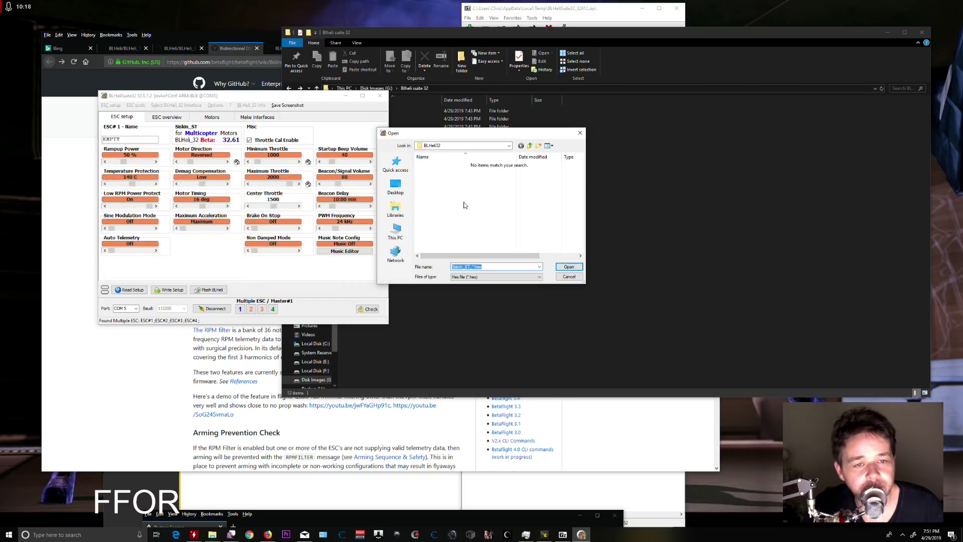
{"action": "left_click", "coordinate": [509, 279]}
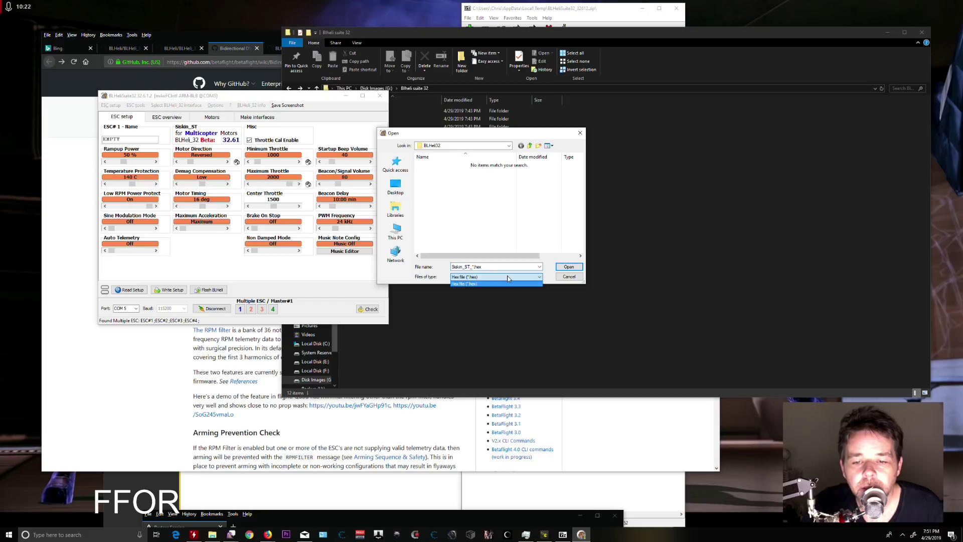
{"action": "left_click", "coordinate": [502, 284]}
{"action": "left_click", "coordinate": [529, 147]}
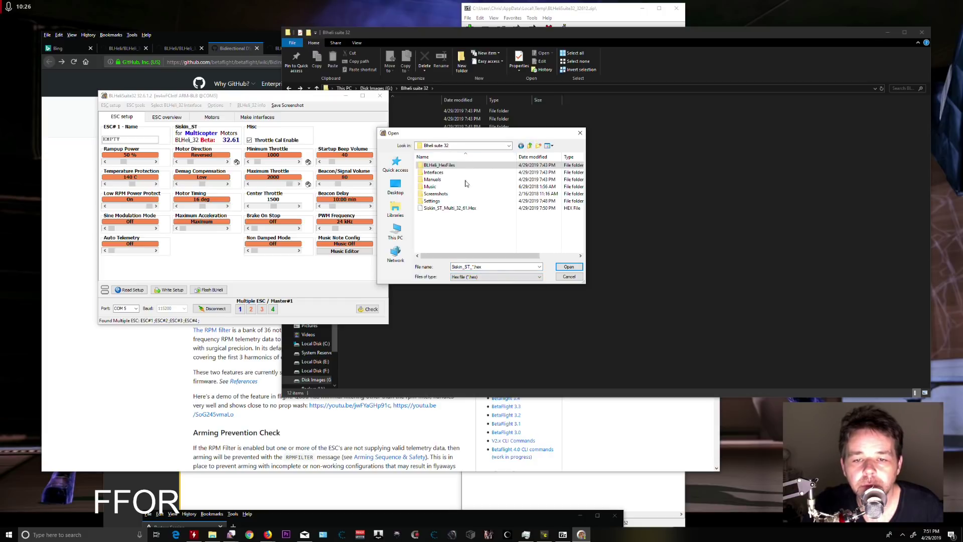
{"action": "left_click", "coordinate": [448, 208]}
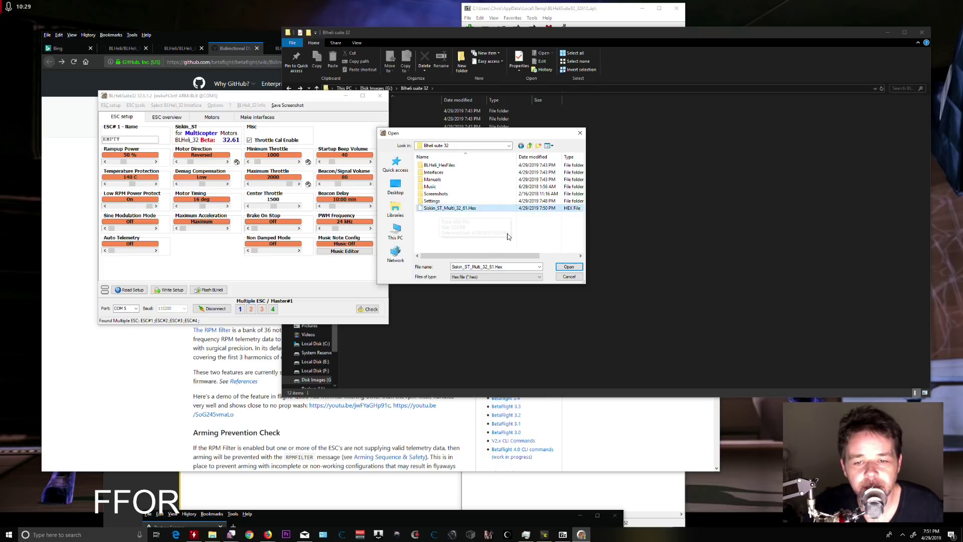
{"action": "left_click", "coordinate": [570, 268]}
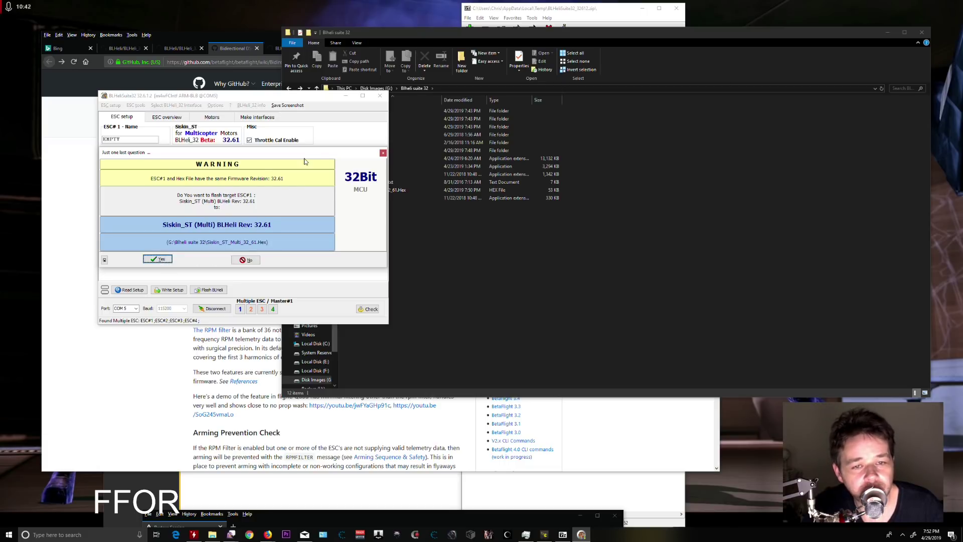
Flash ESC #1 with the chosen hex file despite the matching revision, and write the current settings to it
{"action": "left_click_drag", "start_coordinate": [302, 155], "coordinate": [326, 155]}
{"action": "left_click", "coordinate": [181, 259]}
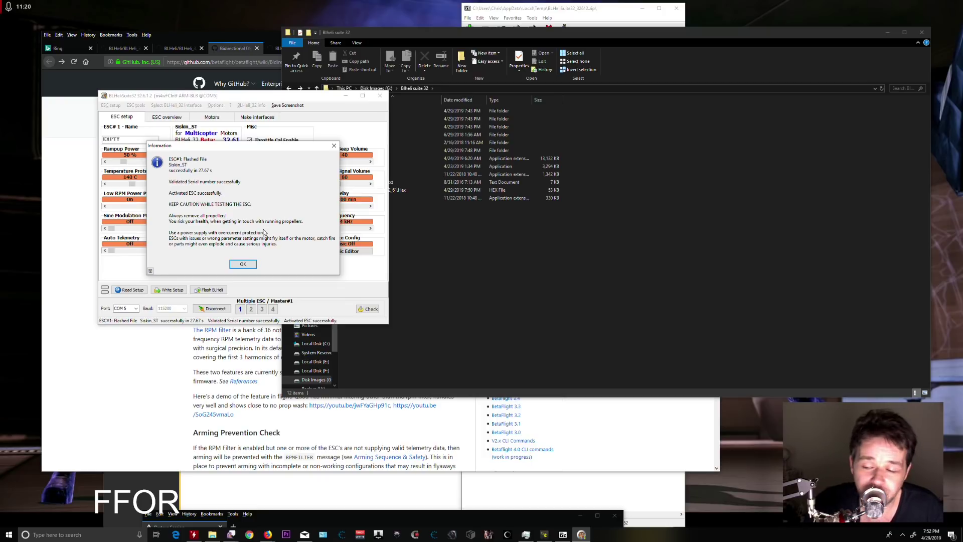
{"action": "left_click", "coordinate": [243, 264]}
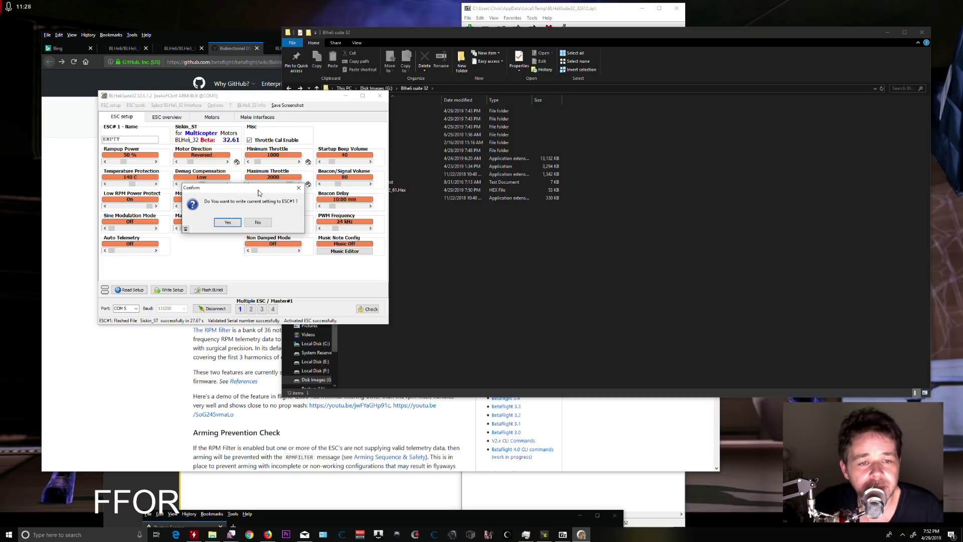
{"action": "left_click_drag", "start_coordinate": [260, 189], "coordinate": [325, 204]}
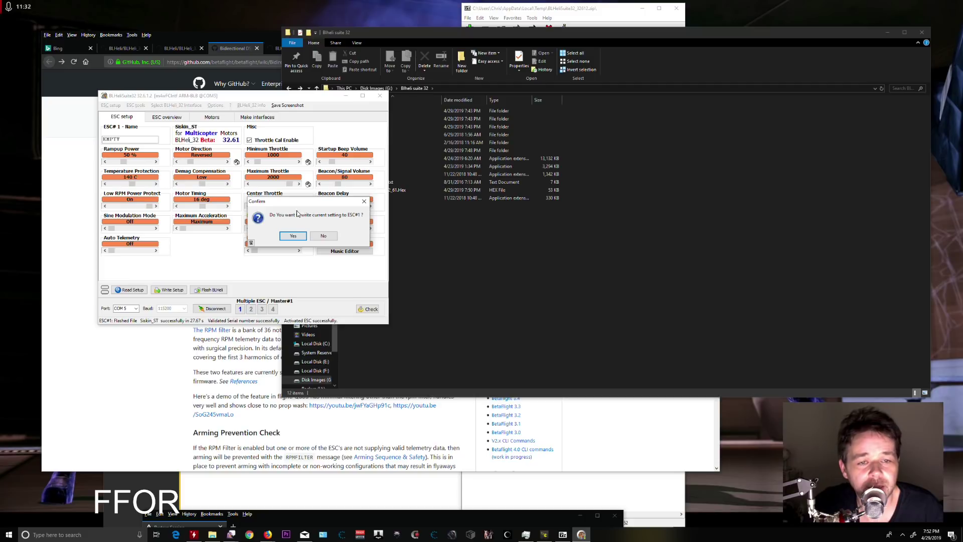
{"action": "left_click", "coordinate": [296, 238]}
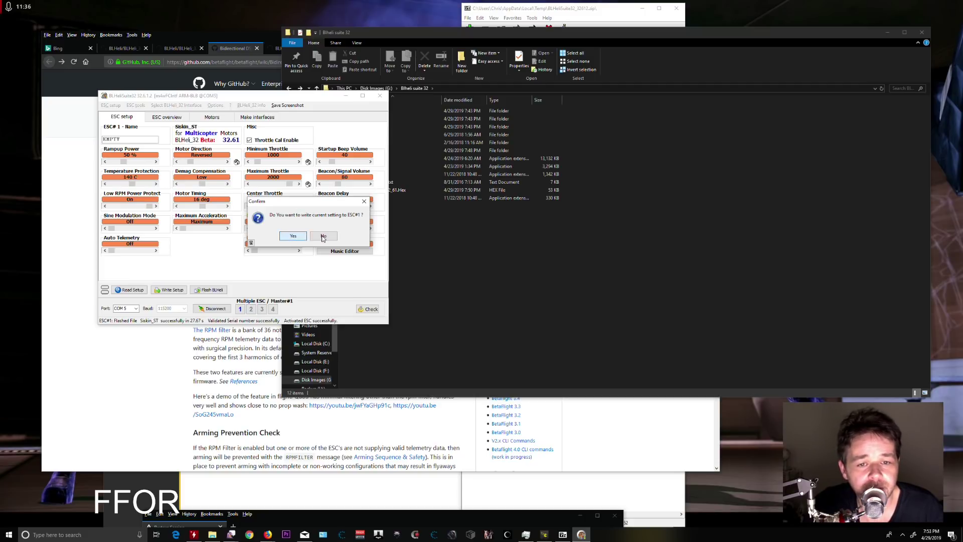
{"action": "left_click", "coordinate": [303, 237]}
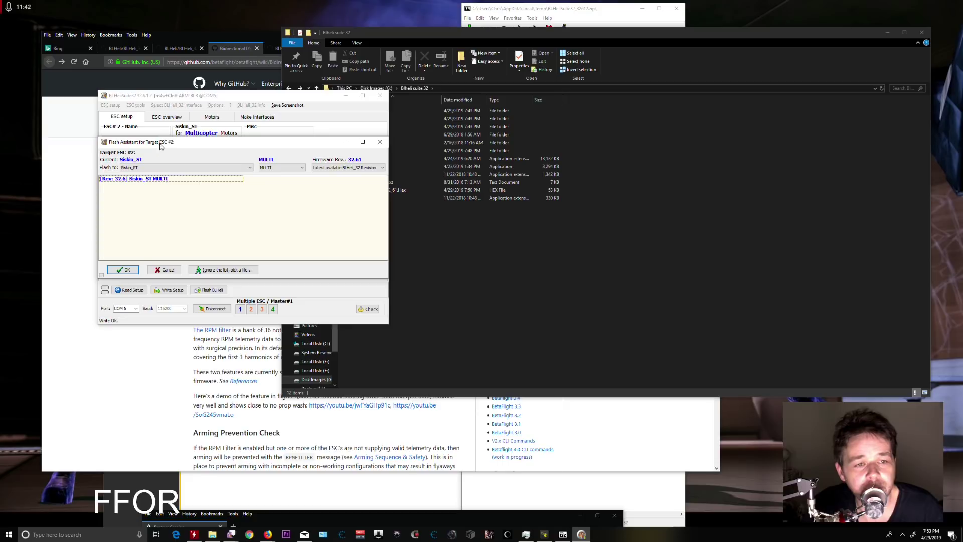
Pick Siskin_ST_Multi_32_61.Hex for ESC #2 and decline flashing it
{"action": "left_click", "coordinate": [340, 168]}
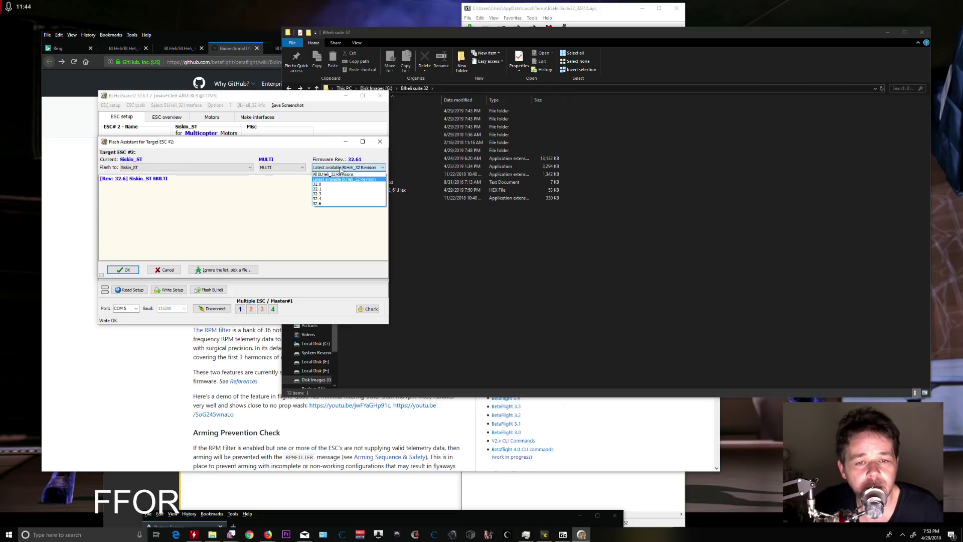
{"action": "left_click", "coordinate": [341, 167]}
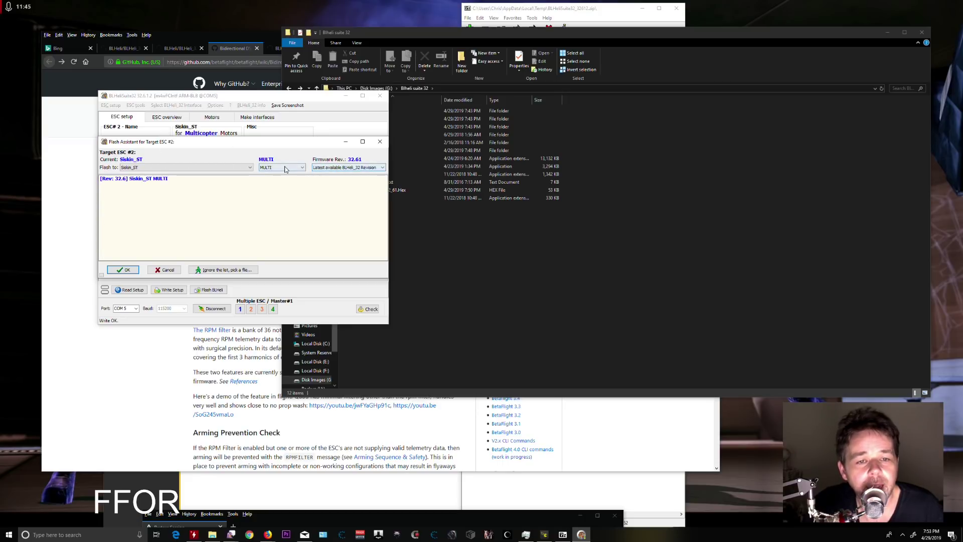
{"action": "left_click", "coordinate": [225, 270]}
{"action": "left_click", "coordinate": [450, 208]}
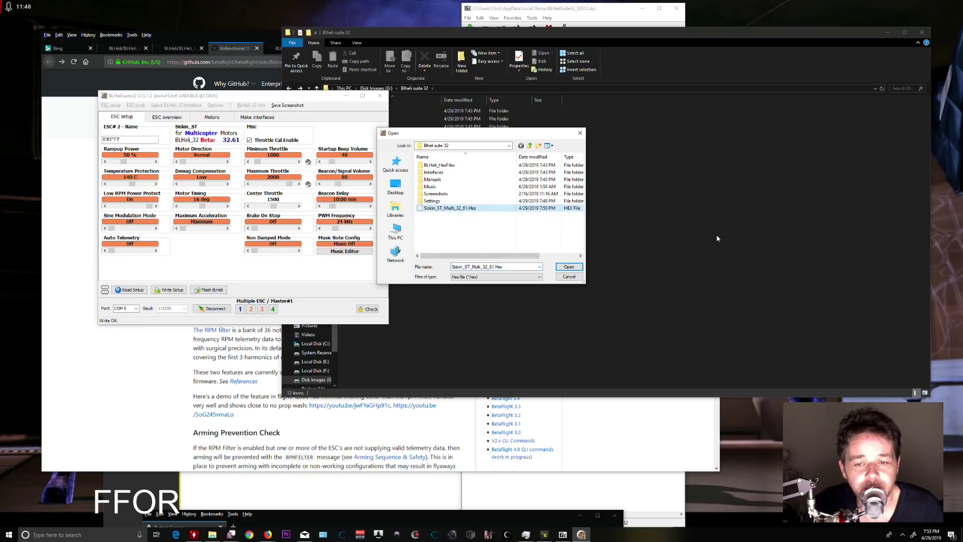
{"action": "left_click", "coordinate": [568, 266]}
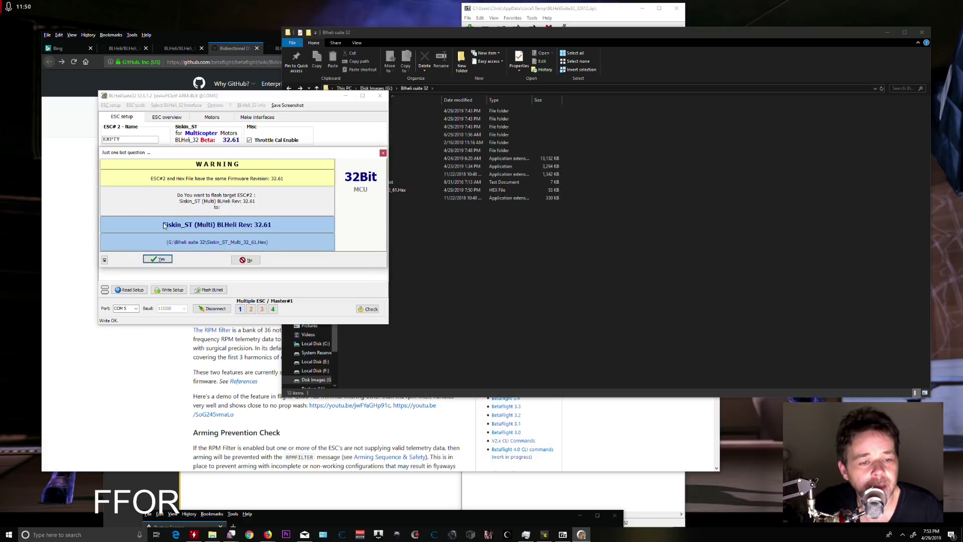
{"action": "left_click", "coordinate": [246, 261]}
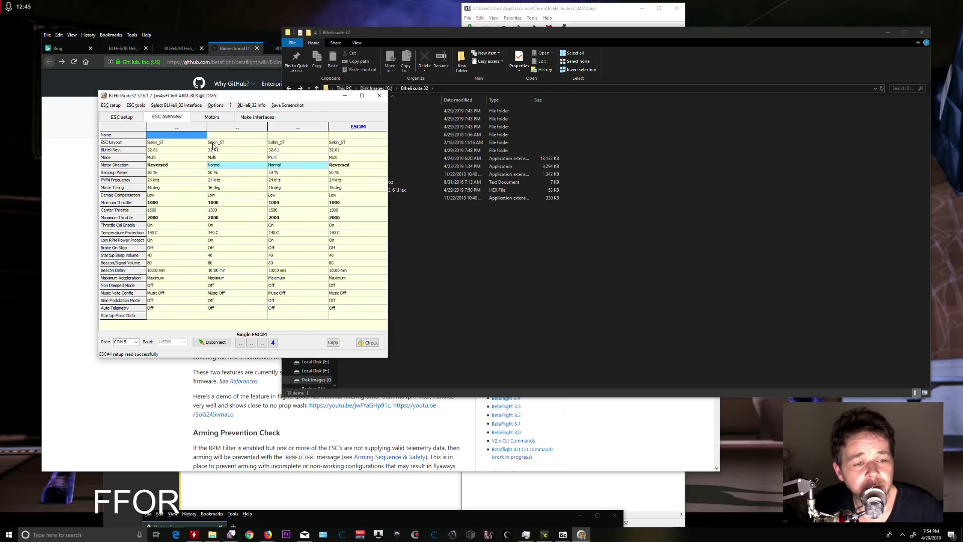
Dismiss the restart notice, enable motor control and spin all four motors together up to 1030, then bring them back to 1000
{"action": "left_click", "coordinate": [212, 117]}
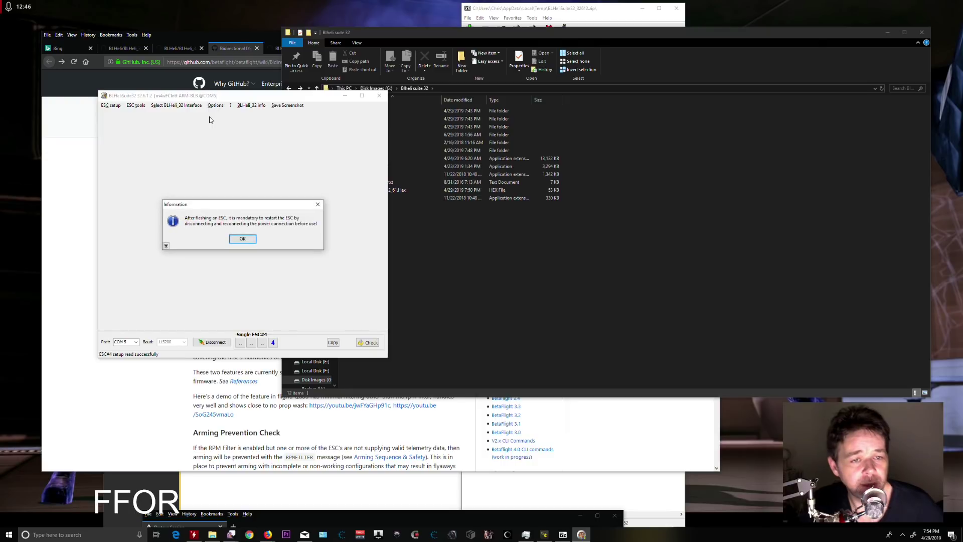
{"action": "left_click", "coordinate": [243, 240]}
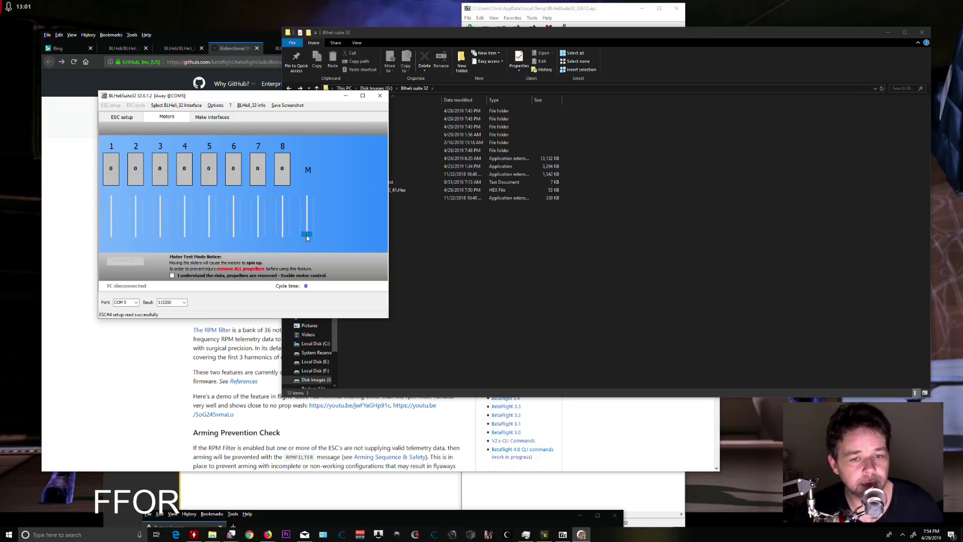
{"action": "left_click", "coordinate": [171, 276]}
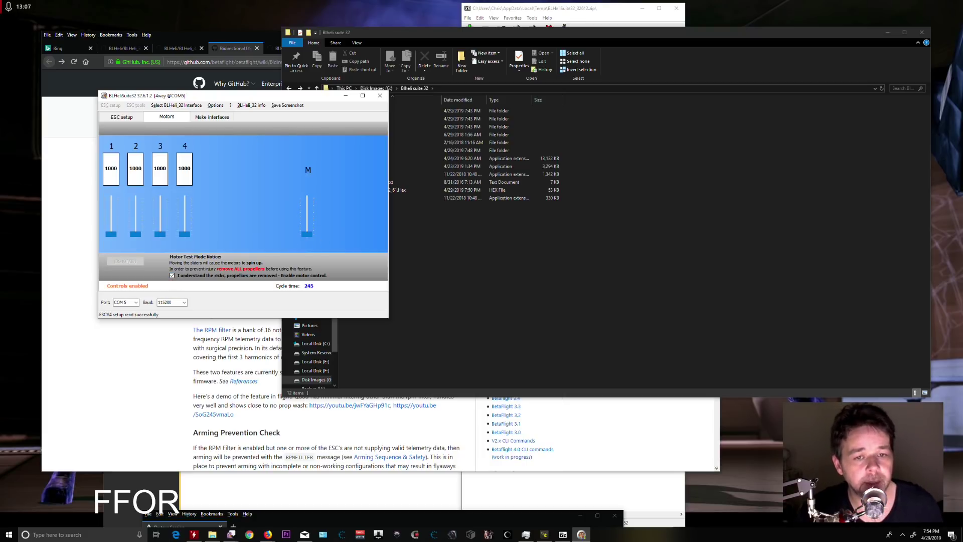
{"action": "left_click_drag", "start_coordinate": [307, 234], "coordinate": [307, 234]}
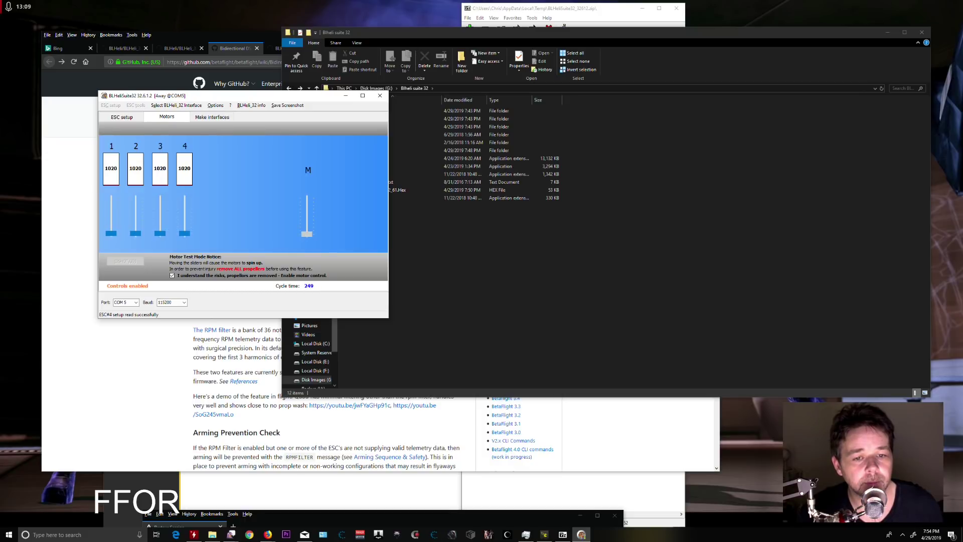
{"action": "left_click", "coordinate": [307, 233]}
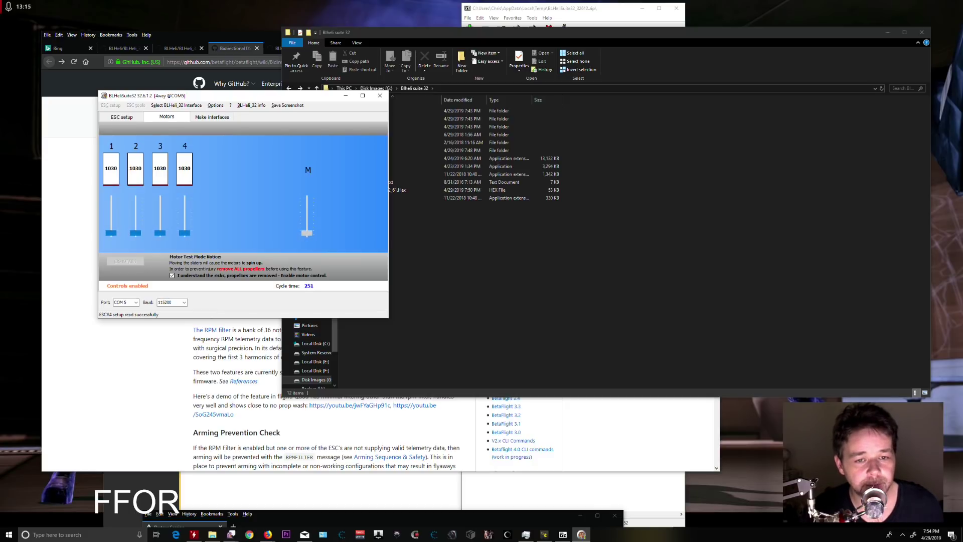
{"action": "left_click", "coordinate": [306, 233]}
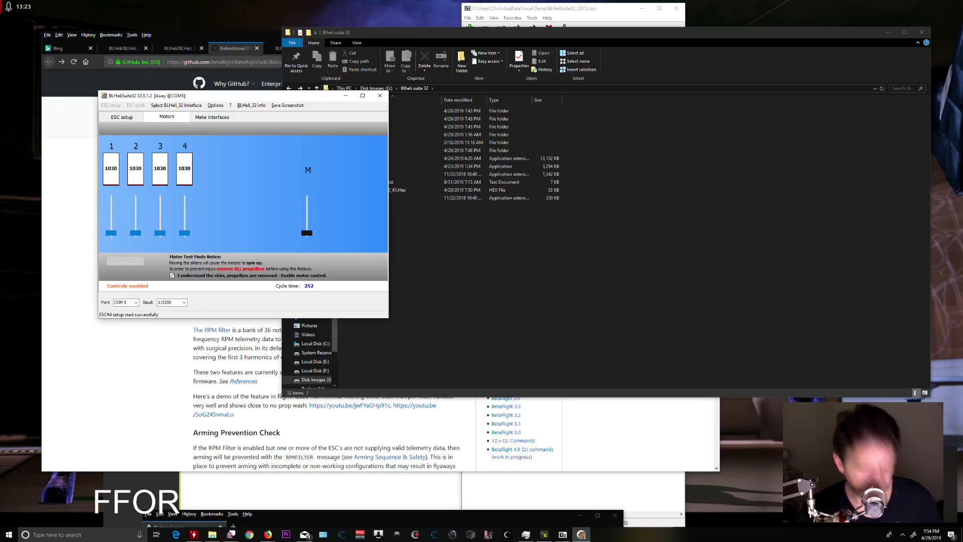
{"action": "left_click_drag", "start_coordinate": [306, 233], "coordinate": [307, 234]}
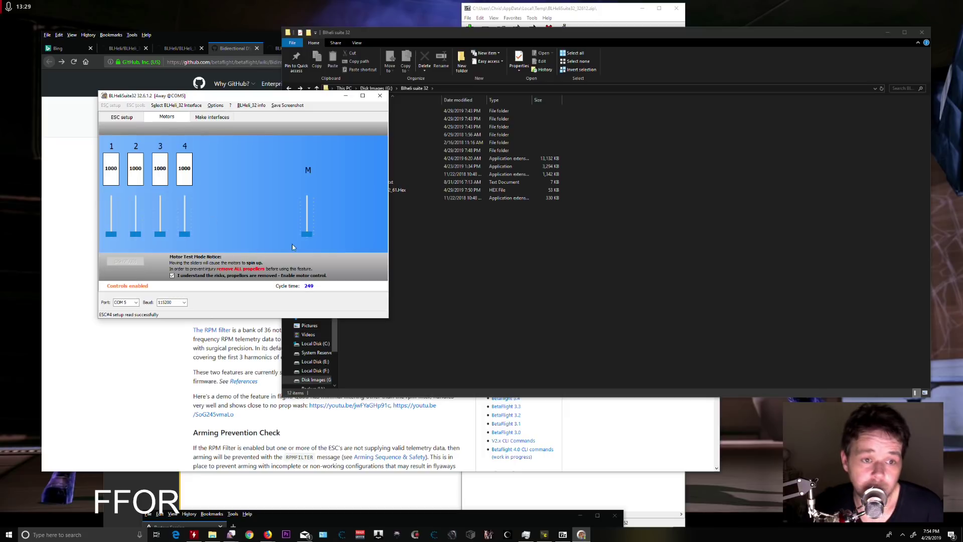
Read the setup of the connected ESCs again and dismiss the information messages
{"action": "left_click", "coordinate": [138, 119]}
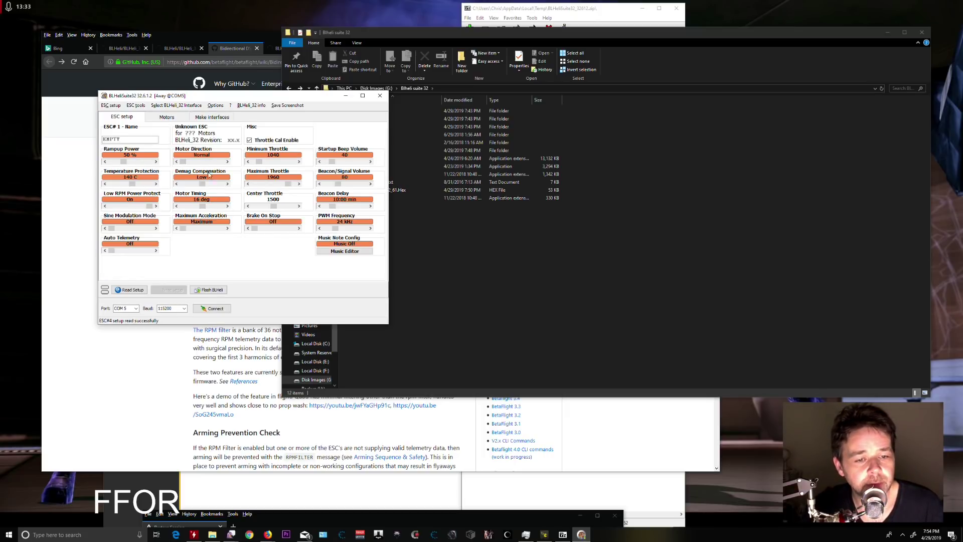
{"action": "left_click", "coordinate": [133, 290]}
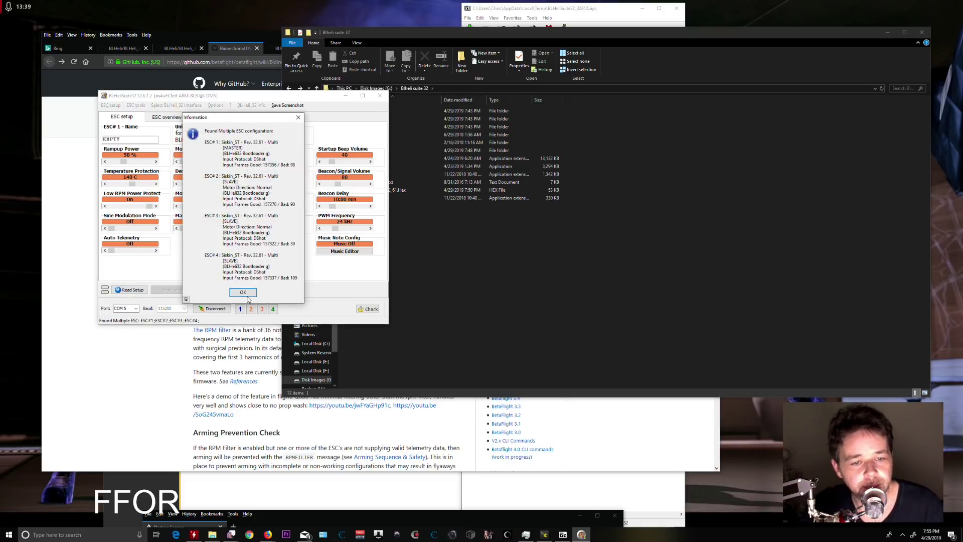
{"action": "left_click", "coordinate": [243, 293]}
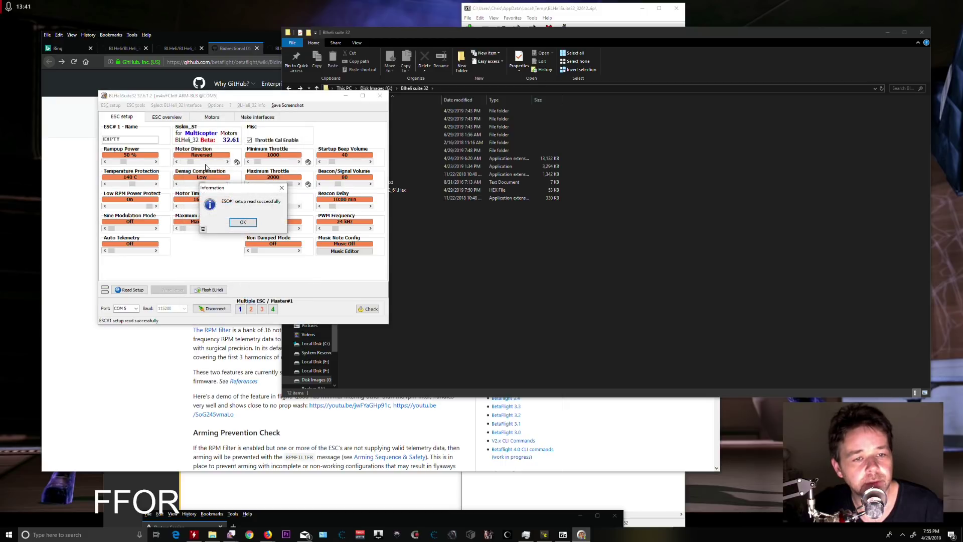
{"action": "left_click", "coordinate": [244, 223]}
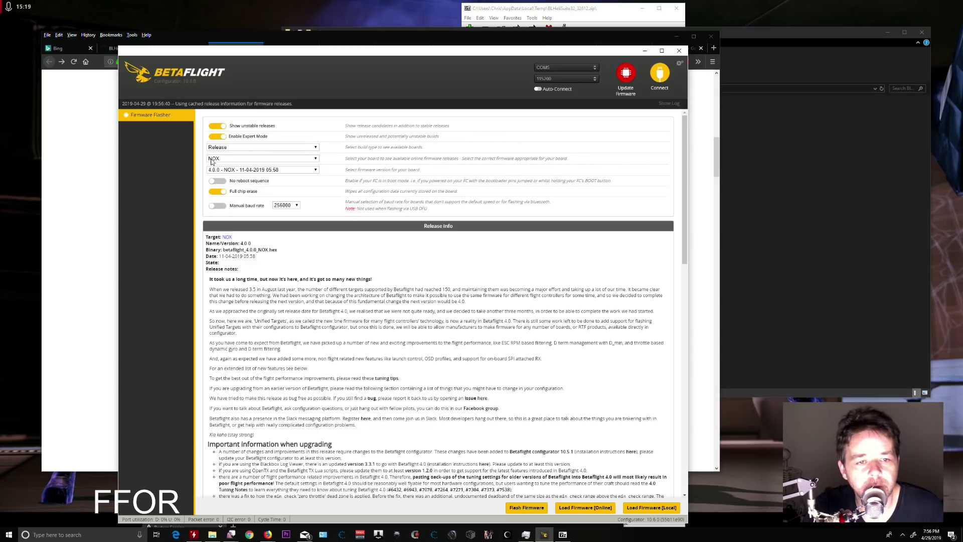
Look through the firmware build types offered for the NOX board in Betaflight Configurator, keeping Release selected
{"action": "left_click", "coordinate": [277, 172]}
{"action": "left_click", "coordinate": [277, 172]}
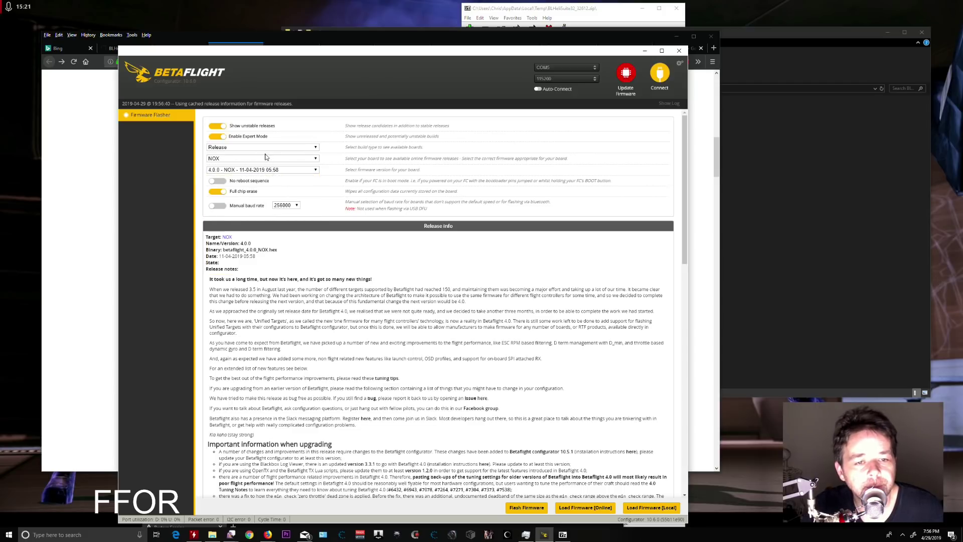
{"action": "left_click", "coordinate": [265, 151]}
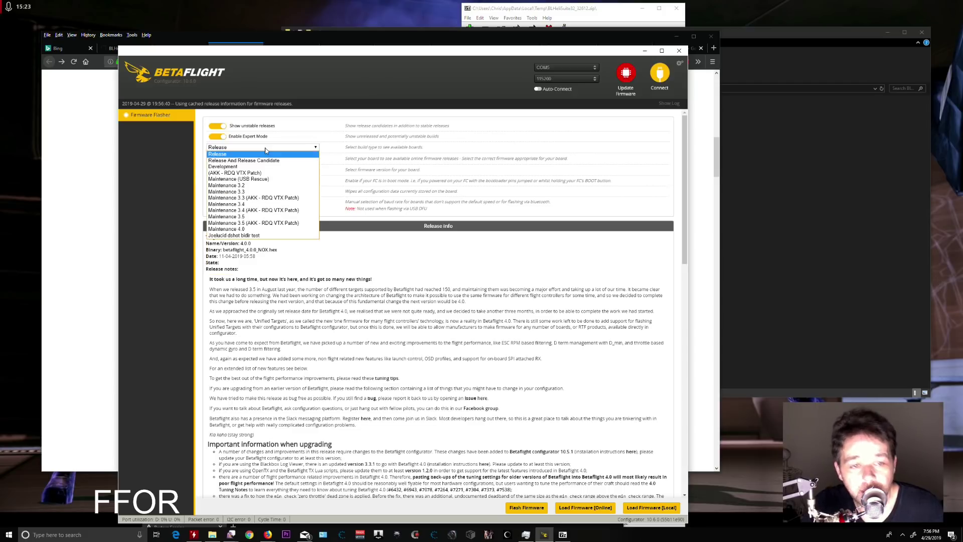
{"action": "left_click", "coordinate": [265, 151]}
{"action": "left_click", "coordinate": [265, 151]}
{"action": "left_click", "coordinate": [265, 151]}
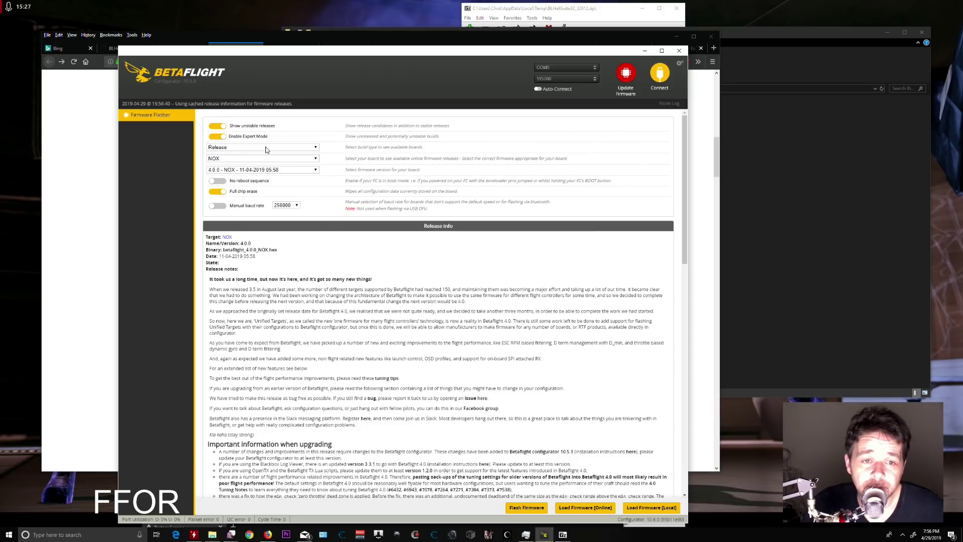
{"action": "left_click", "coordinate": [266, 151]}
{"action": "left_click", "coordinate": [265, 151]}
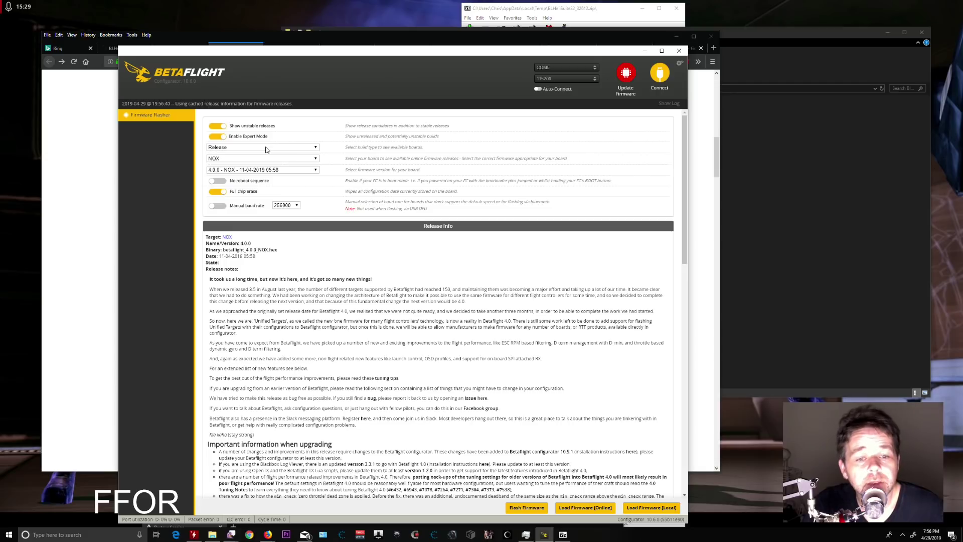
Skim the Betaflight 4.0.0 release notes and load the NOX firmware from the online source
{"action": "scroll", "coordinate": [293, 366], "scroll_direction": "down", "scroll_amount": 5}
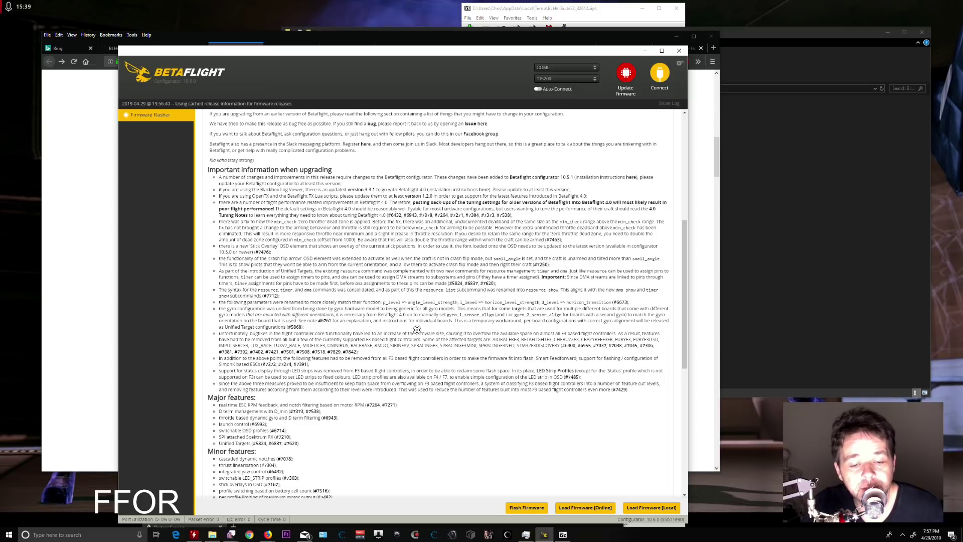
{"action": "scroll", "coordinate": [414, 301], "scroll_direction": "up", "scroll_amount": 3}
{"action": "scroll", "coordinate": [299, 211], "scroll_direction": "up", "scroll_amount": 3}
{"action": "scroll", "coordinate": [336, 306], "scroll_direction": "down", "scroll_amount": 1}
{"action": "scroll", "coordinate": [575, 447], "scroll_direction": "down", "scroll_amount": 15}
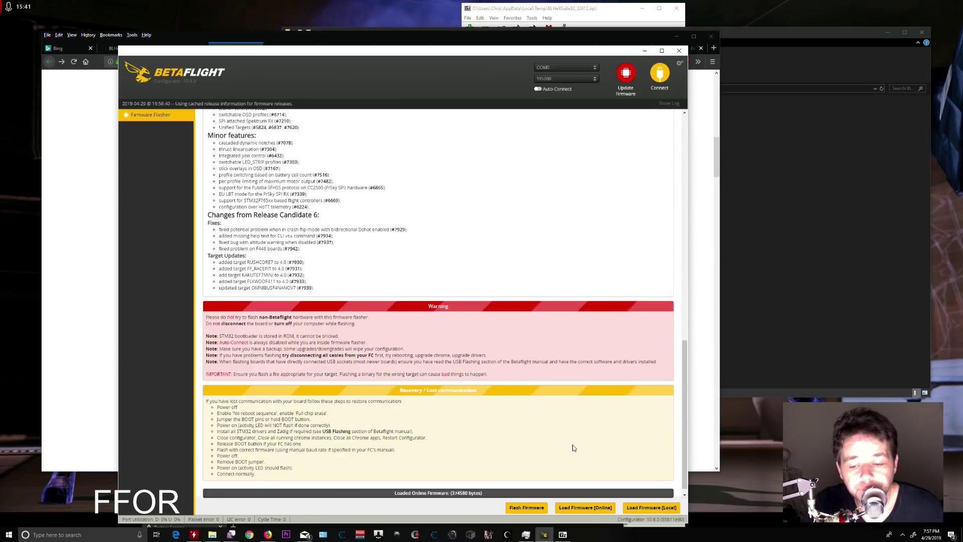
{"action": "left_click", "coordinate": [582, 508]}
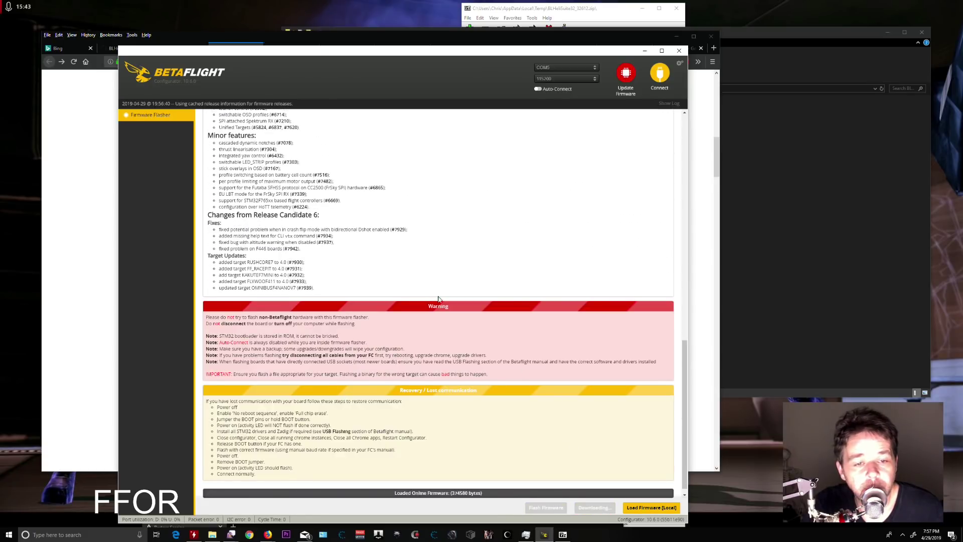
Review the firmware versions and build types offered for the NOX board, keeping the Release build and version 4.0.0
{"action": "scroll", "coordinate": [436, 217], "scroll_direction": "up", "scroll_amount": 4}
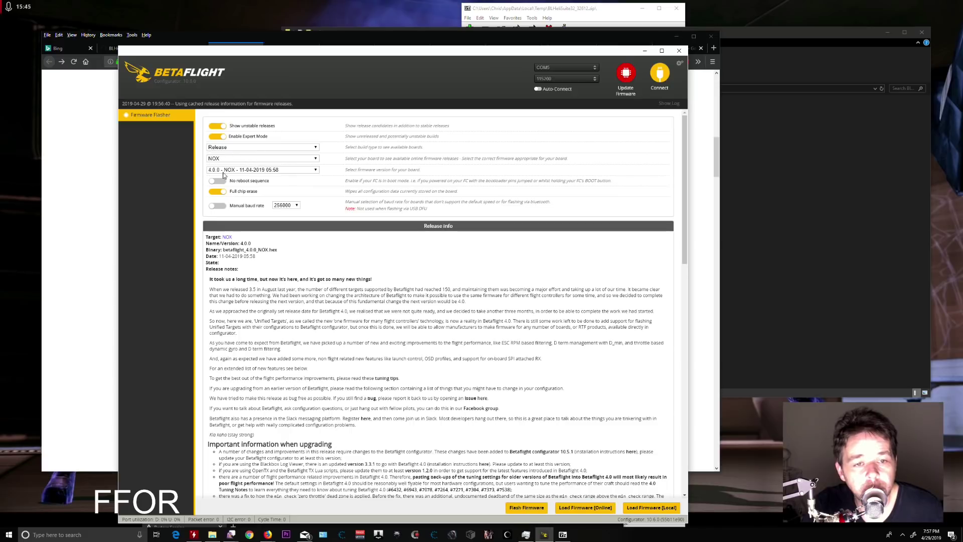
{"action": "left_click", "coordinate": [309, 171]}
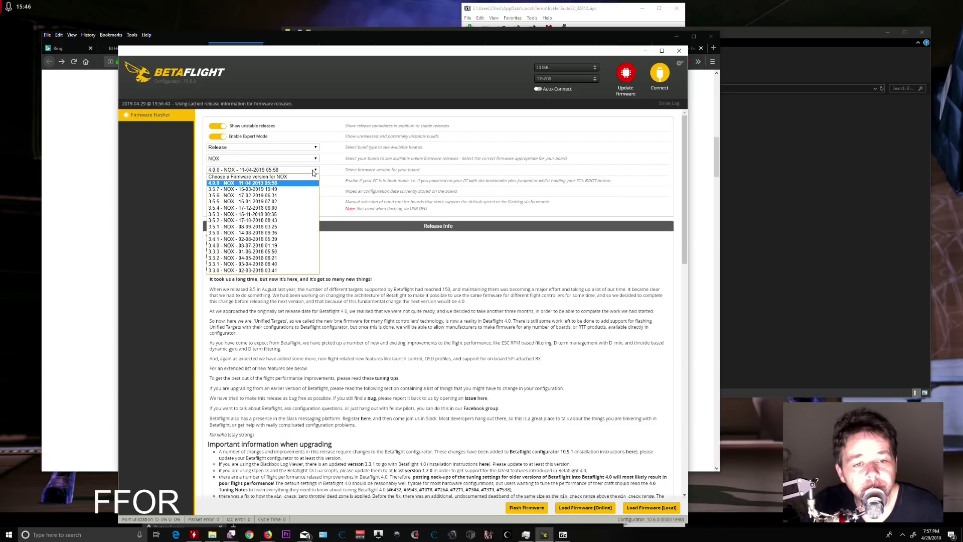
{"action": "left_click", "coordinate": [297, 183]}
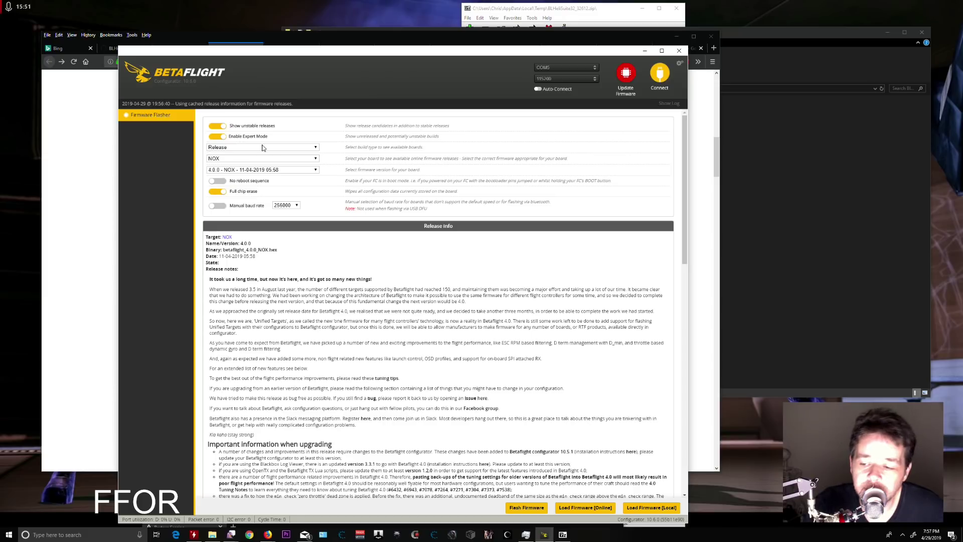
{"action": "left_click", "coordinate": [221, 148]}
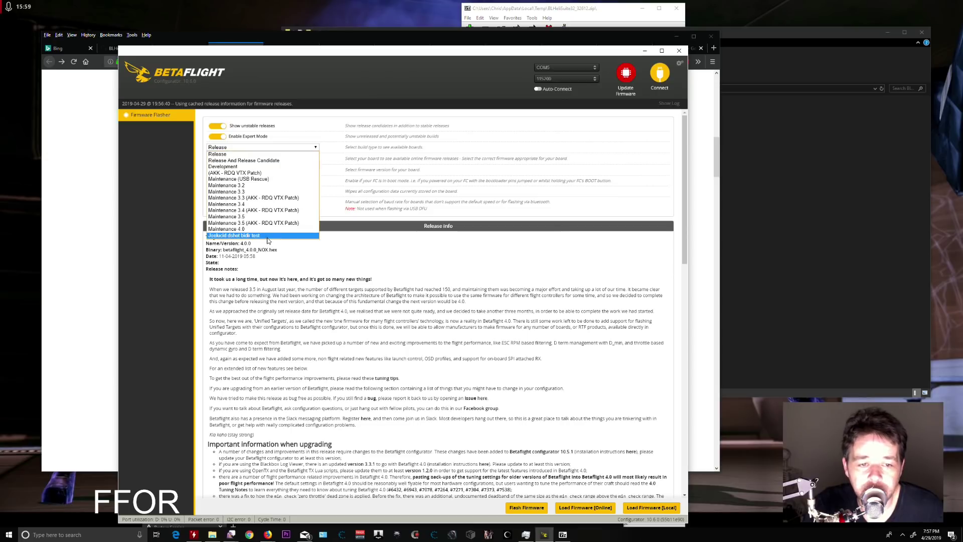
{"action": "left_click", "coordinate": [220, 154]}
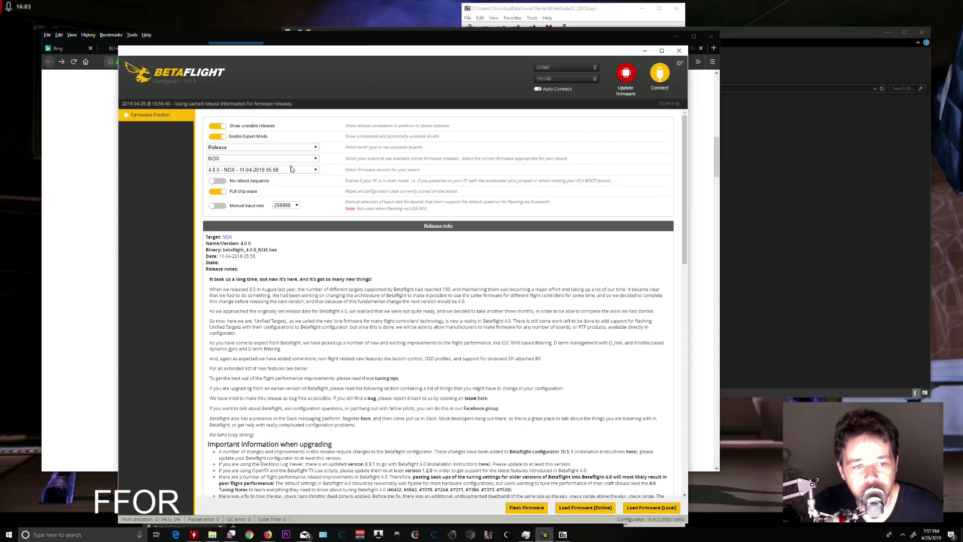
Flash Betaflight 4.0.0 onto the NOX board with full chip erase and connect to the flight controller
{"action": "scroll", "coordinate": [546, 351], "scroll_direction": "down", "scroll_amount": 15}
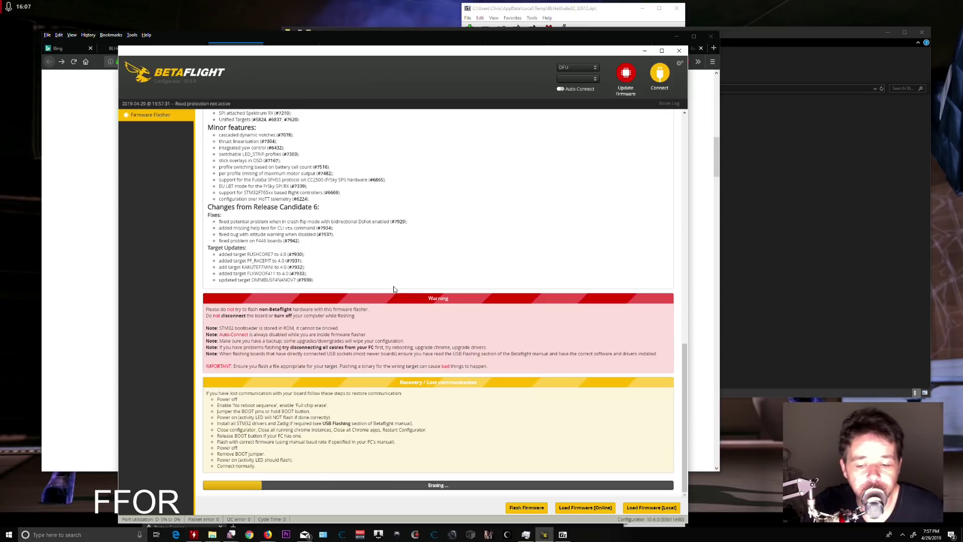
{"action": "scroll", "coordinate": [394, 287], "scroll_direction": "up", "scroll_amount": 15}
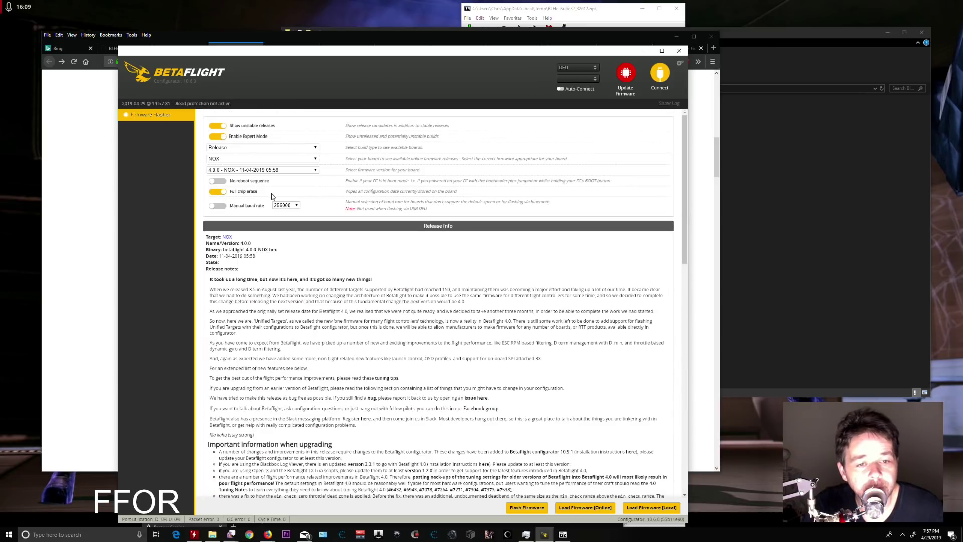
{"action": "left_click", "coordinate": [527, 507]}
{"action": "scroll", "coordinate": [464, 464], "scroll_direction": "down", "scroll_amount": 15}
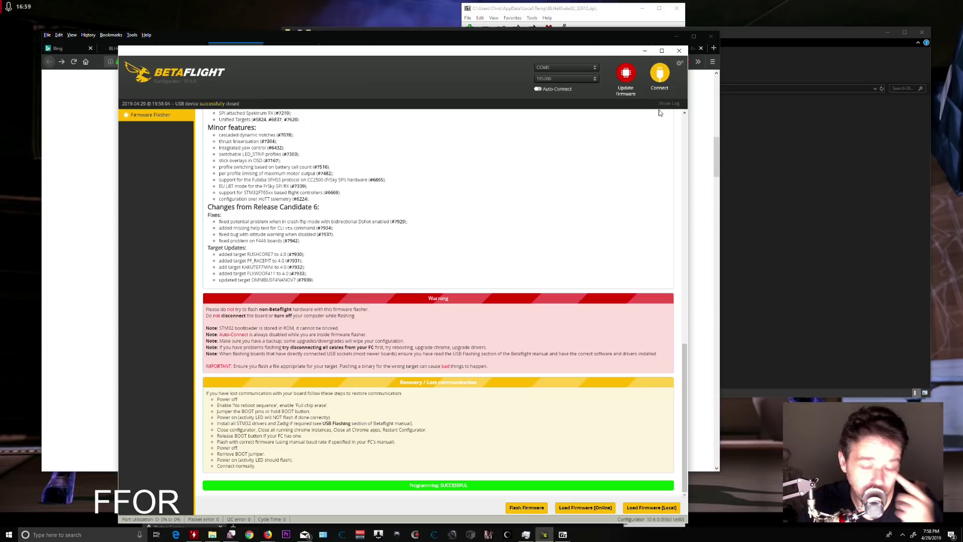
{"action": "left_click", "coordinate": [661, 75]}
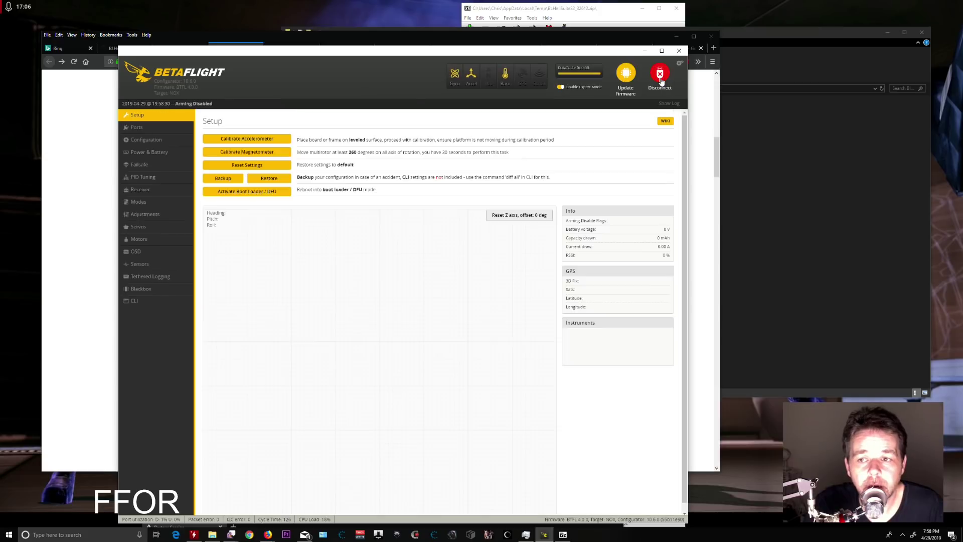
Check the serial port assignments and set the ESC/motor protocol to DSHOT600 in a repositioned, enlarged window
{"action": "left_click", "coordinate": [170, 127]}
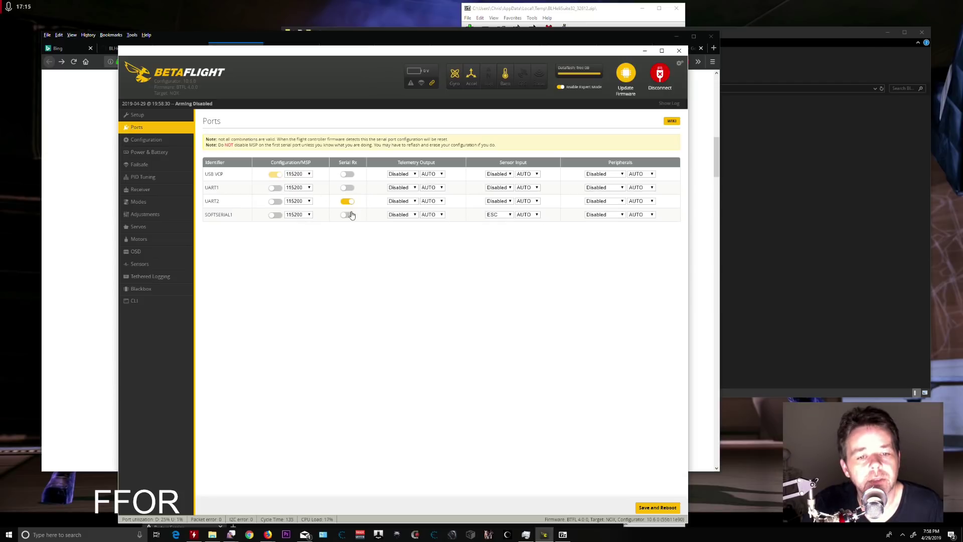
{"action": "left_click", "coordinate": [153, 140]}
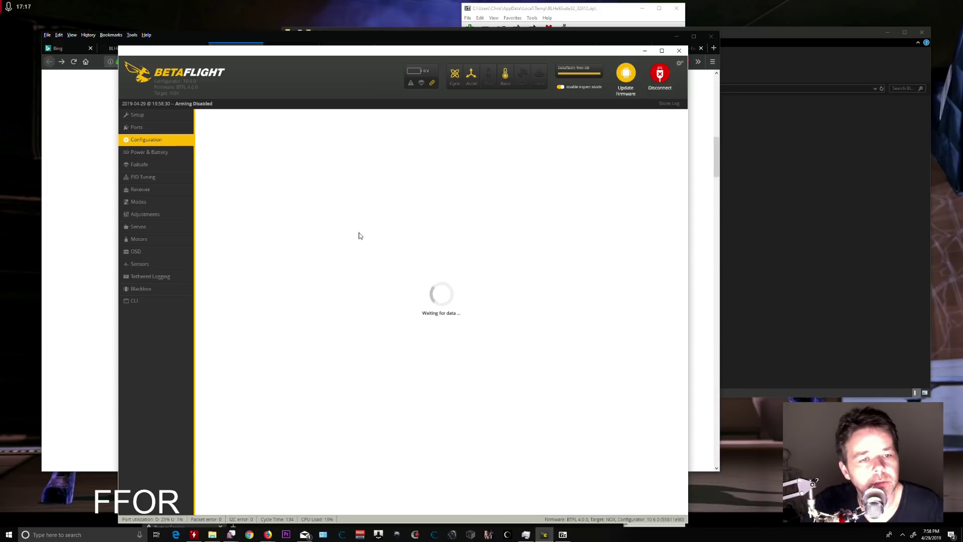
{"action": "left_click", "coordinate": [477, 179]}
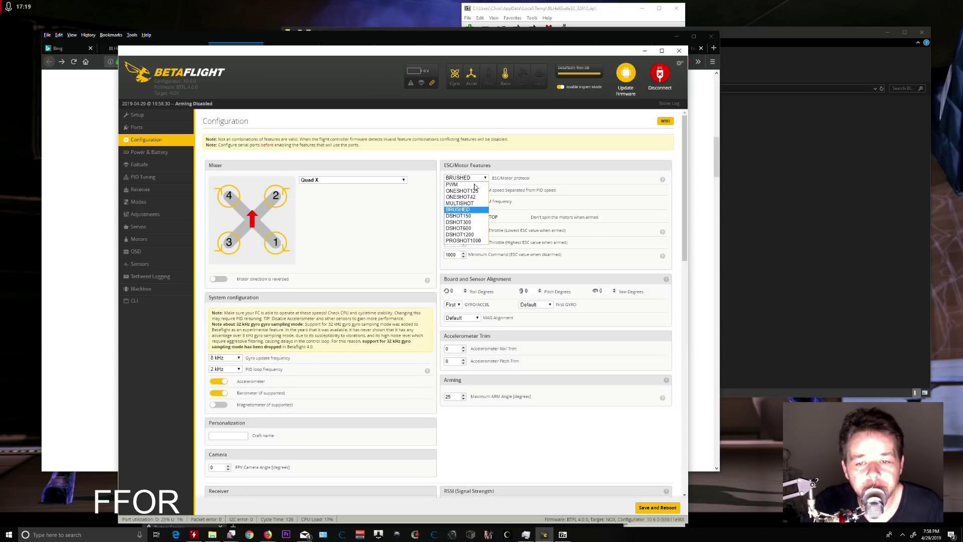
{"action": "left_click", "coordinate": [467, 228]}
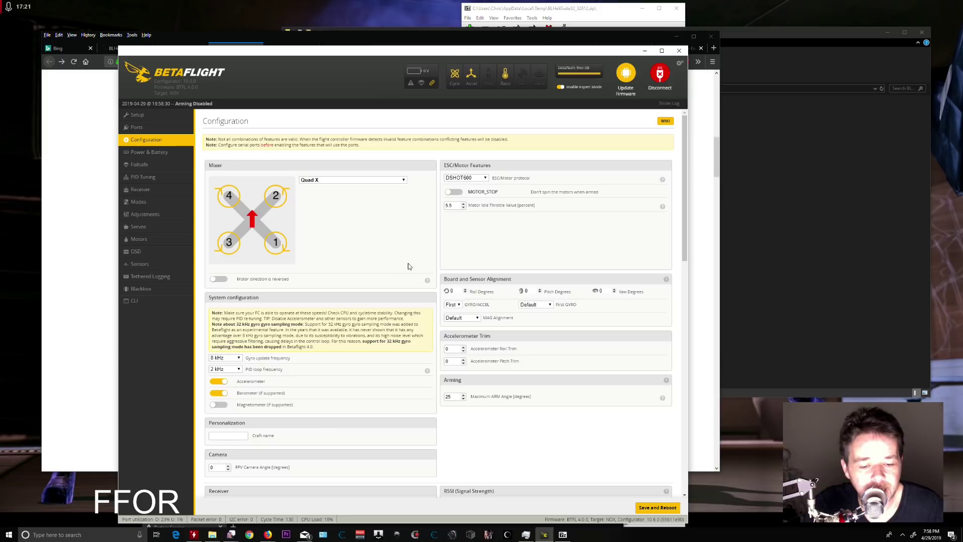
{"action": "left_click_drag", "start_coordinate": [501, 54], "coordinate": [396, 9]}
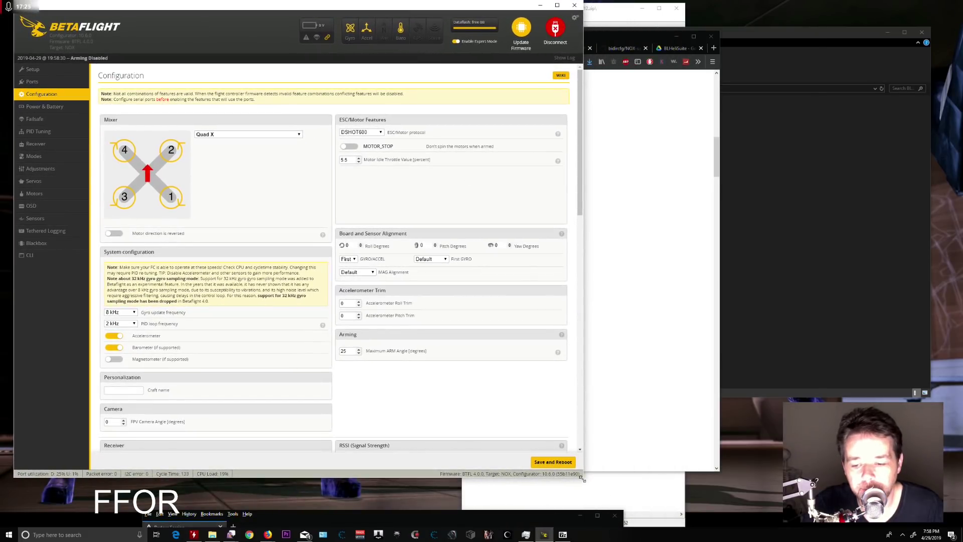
{"action": "left_click_drag", "start_coordinate": [583, 478], "coordinate": [781, 527]}
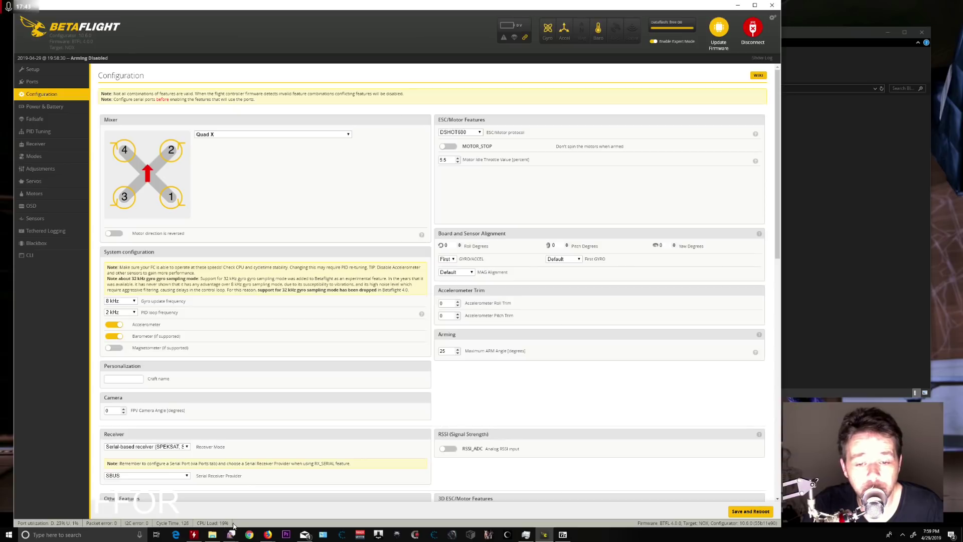
Set both the gyro update frequency and the PID loop frequency to 4 kHz
{"action": "left_click", "coordinate": [135, 313]}
{"action": "left_click", "coordinate": [130, 326]}
{"action": "left_click", "coordinate": [134, 301]}
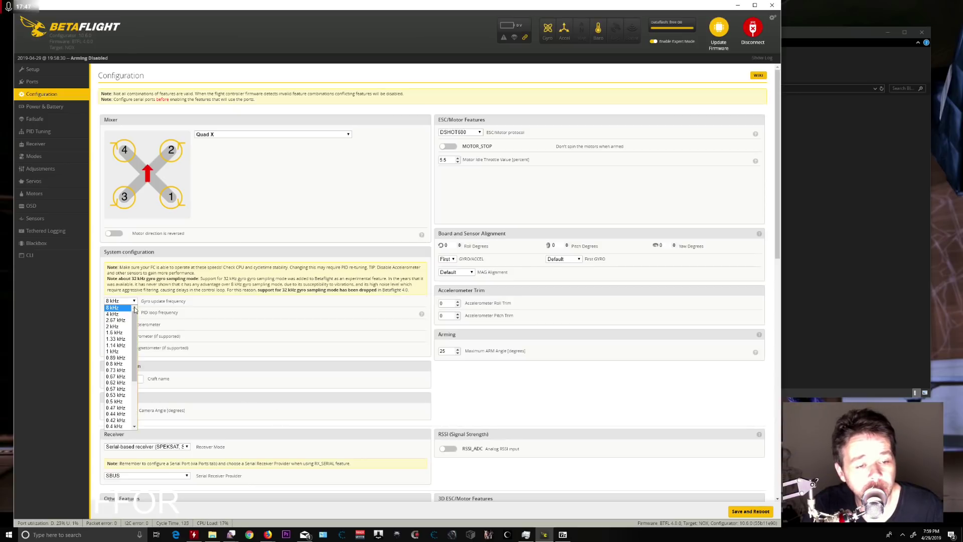
{"action": "left_click", "coordinate": [130, 314]}
{"action": "left_click", "coordinate": [128, 312]}
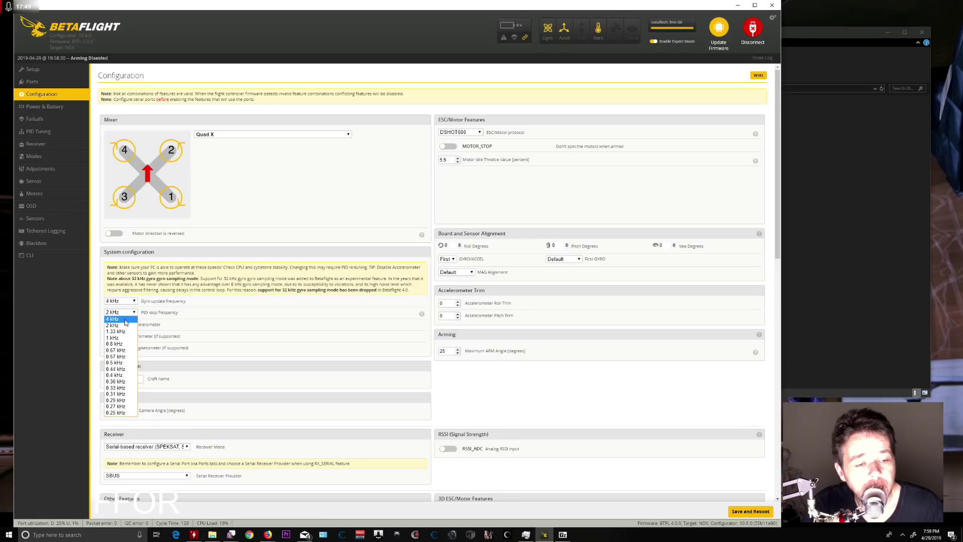
{"action": "left_click", "coordinate": [129, 324]}
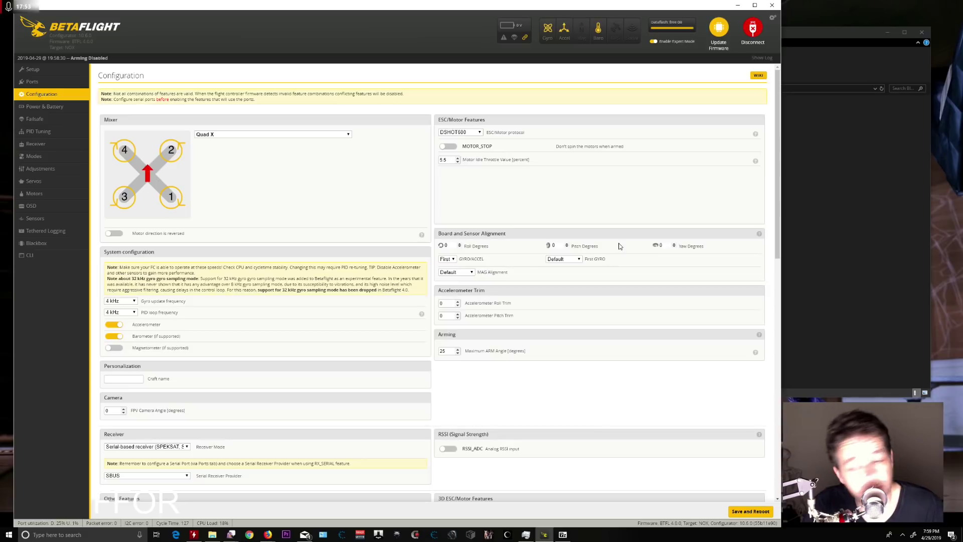
Set the maximum arm angle to 180 degrees and choose IBUS as the serial receiver provider
{"action": "left_click_drag", "start_coordinate": [449, 351], "coordinate": [430, 350]}
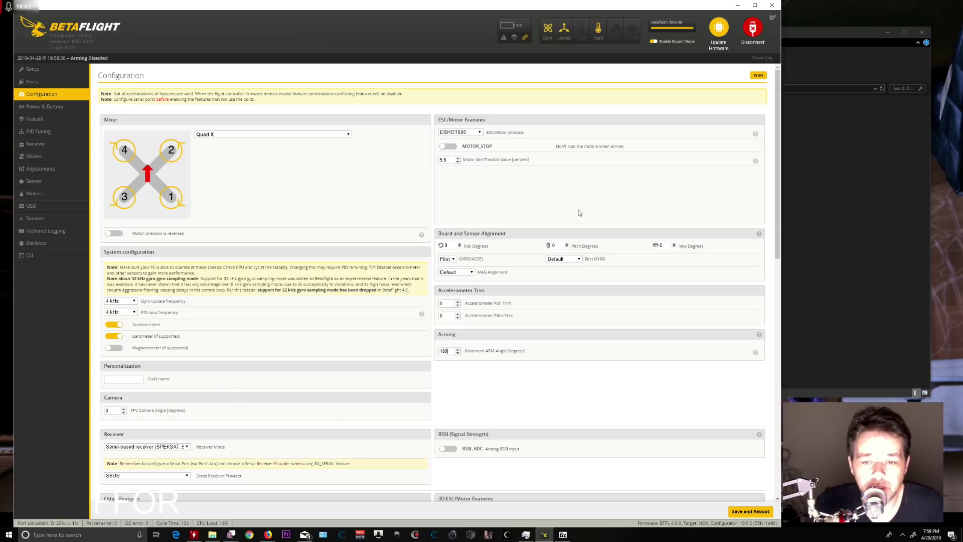
{"action": "scroll", "coordinate": [577, 231], "scroll_direction": "down", "scroll_amount": 3}
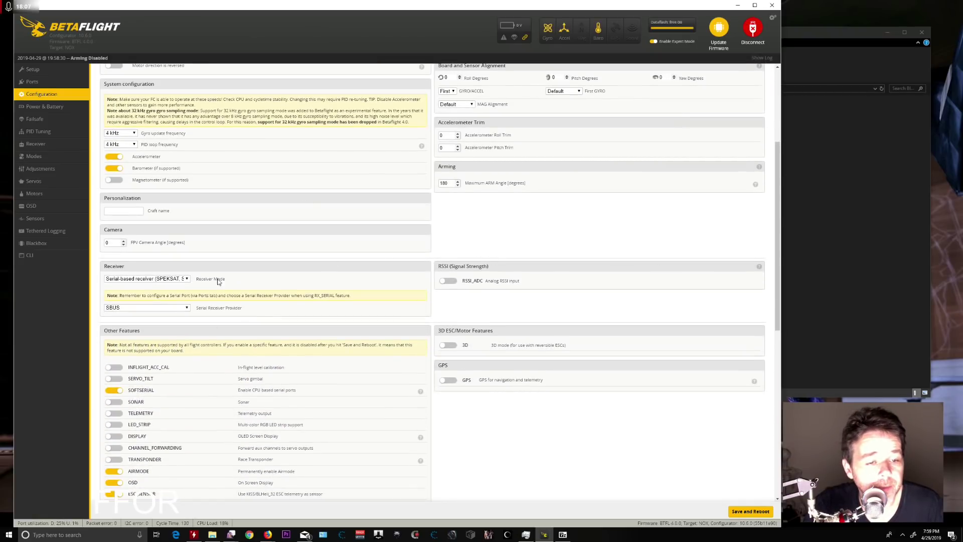
{"action": "left_click", "coordinate": [182, 308]}
{"action": "left_click", "coordinate": [153, 359]}
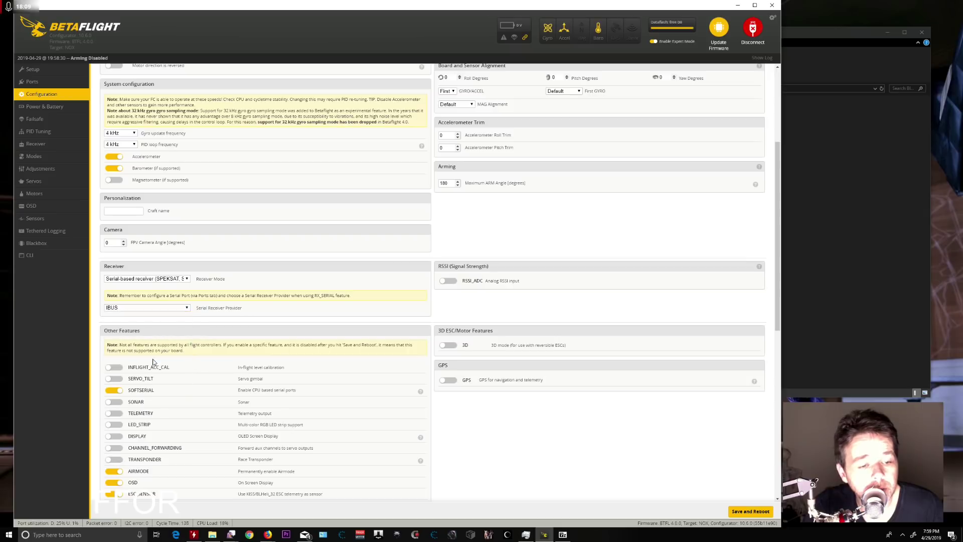
Look over the remaining feature and beeper options, then save the configuration and reboot the board
{"action": "scroll", "coordinate": [715, 207], "scroll_direction": "down", "scroll_amount": 4}
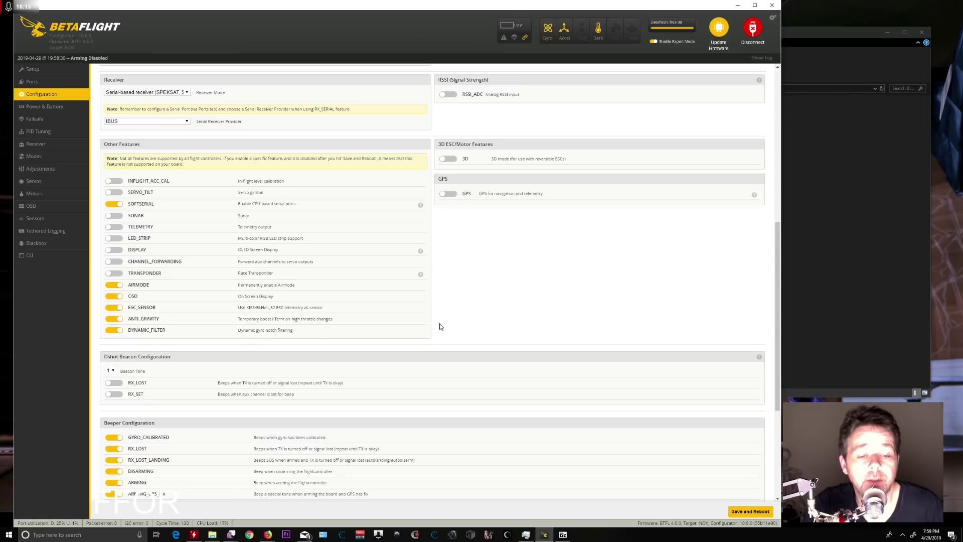
{"action": "scroll", "coordinate": [533, 301], "scroll_direction": "down", "scroll_amount": 4}
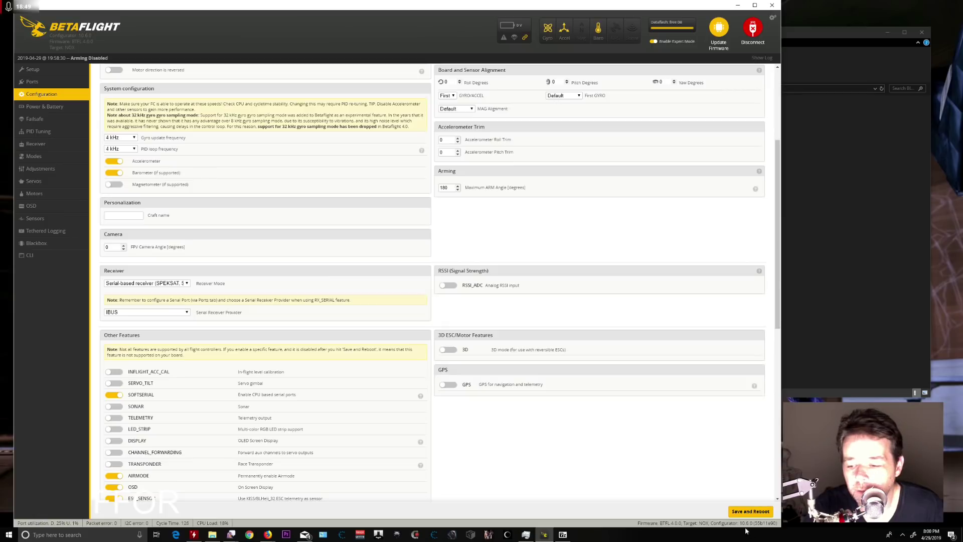
{"action": "left_click", "coordinate": [751, 512]}
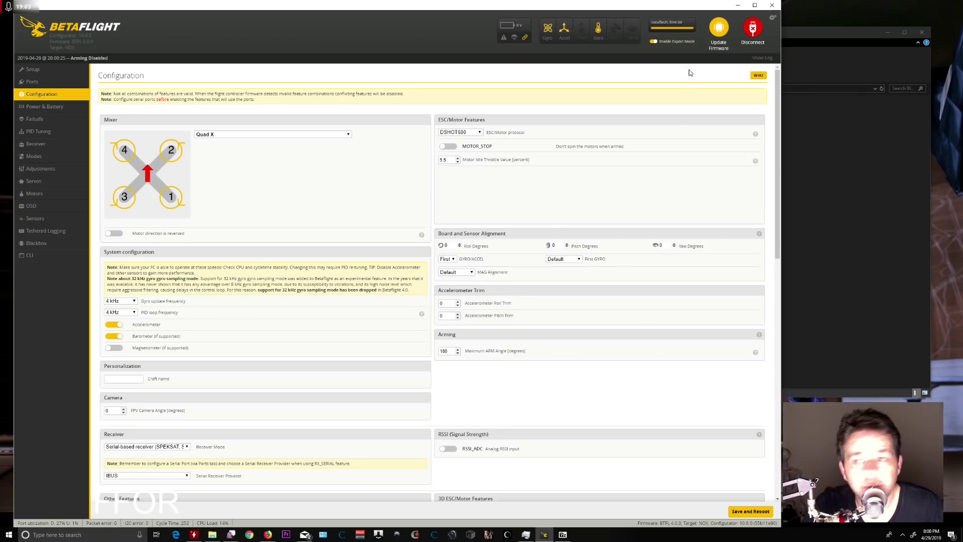
Check the configurator's application options, including Advanced CLI AutoComplete, and review the saved configuration settings
{"action": "left_click", "coordinate": [773, 18]}
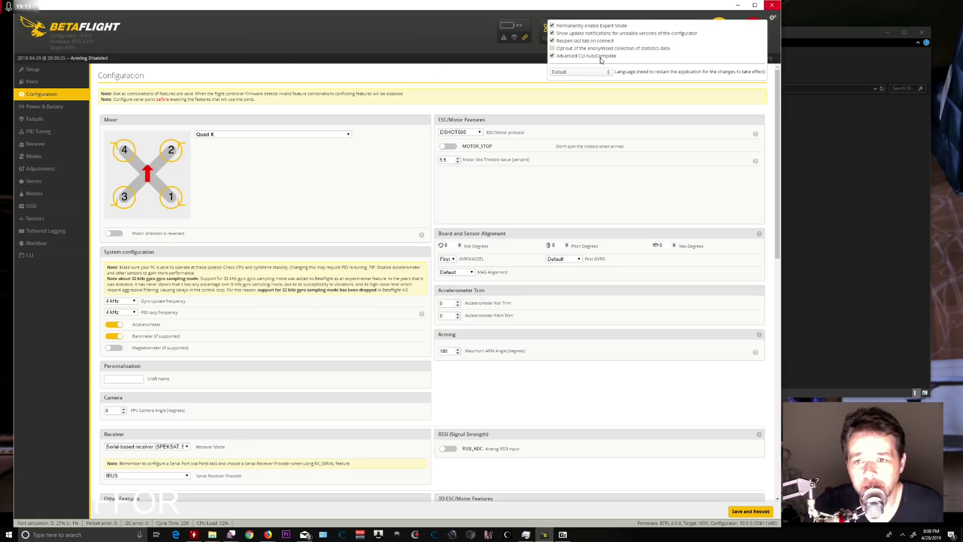
{"action": "left_click", "coordinate": [444, 59]}
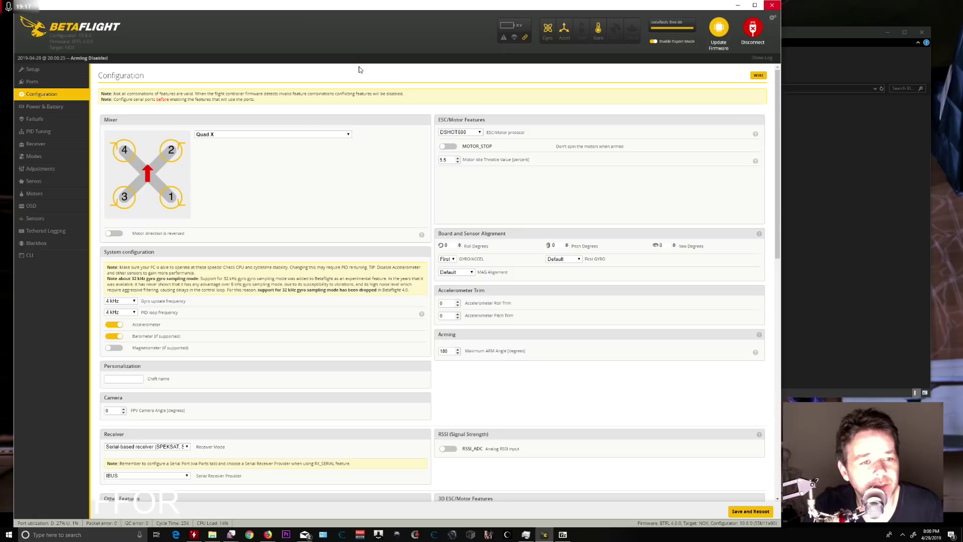
{"action": "scroll", "coordinate": [371, 80], "scroll_direction": "down", "scroll_amount": 8}
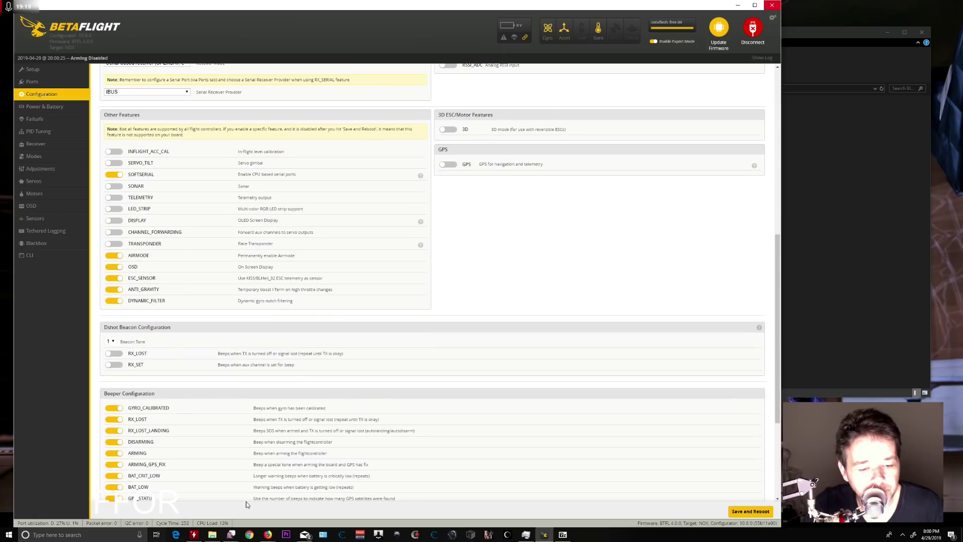
{"action": "scroll", "coordinate": [537, 260], "scroll_direction": "up", "scroll_amount": 5}
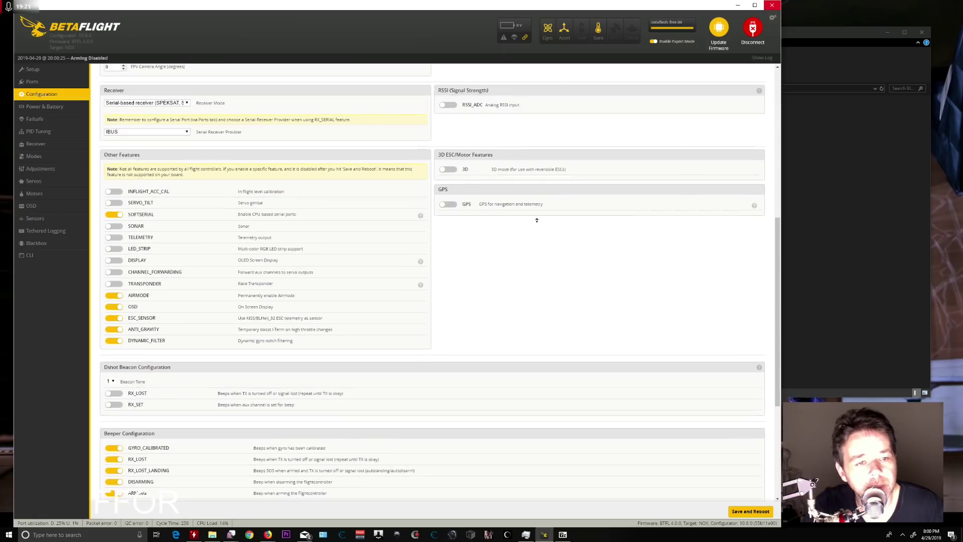
{"action": "scroll", "coordinate": [542, 220], "scroll_direction": "up", "scroll_amount": 3}
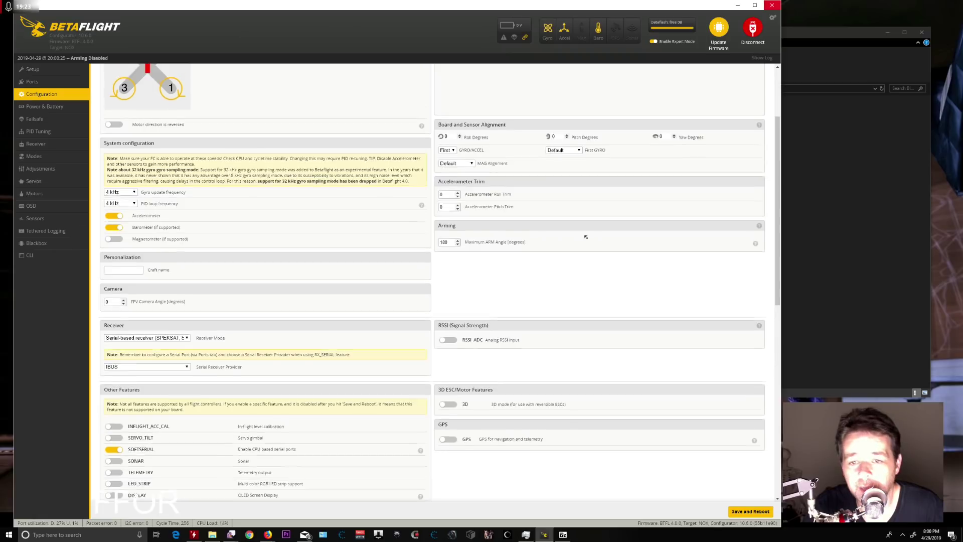
Review the power and battery, failsafe and PID tuning settings, including the gyro and D-term filters
{"action": "left_click", "coordinate": [44, 106]}
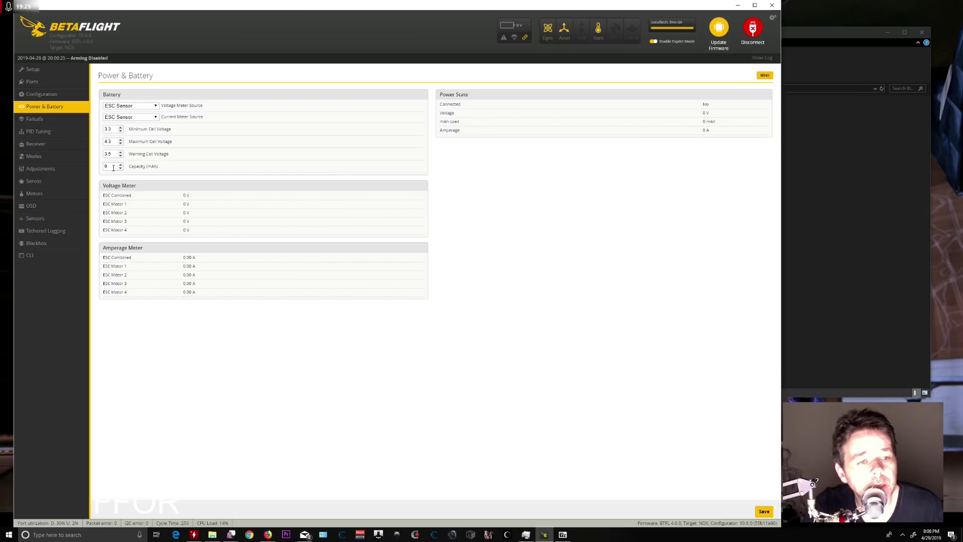
{"action": "left_click", "coordinate": [35, 119]}
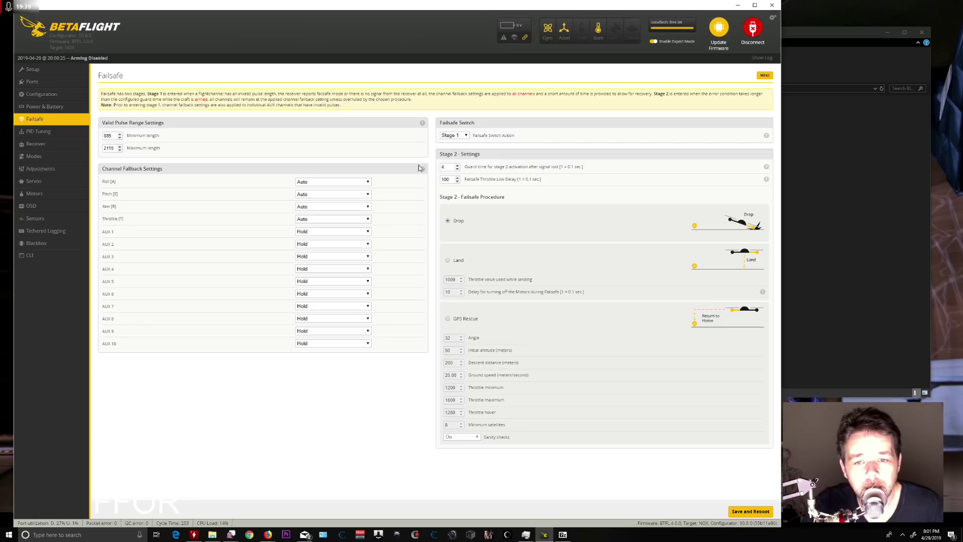
{"action": "left_click", "coordinate": [51, 131]}
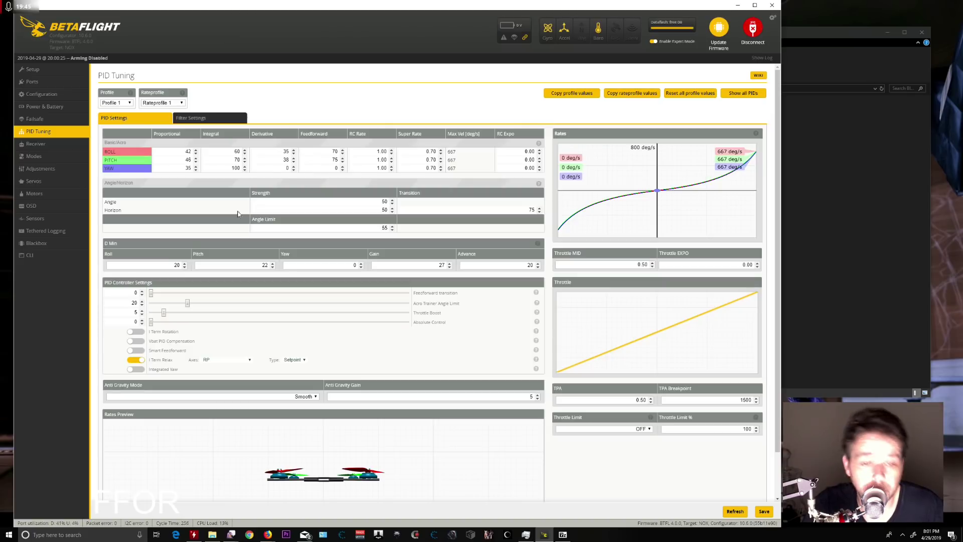
{"action": "left_click", "coordinate": [202, 121]}
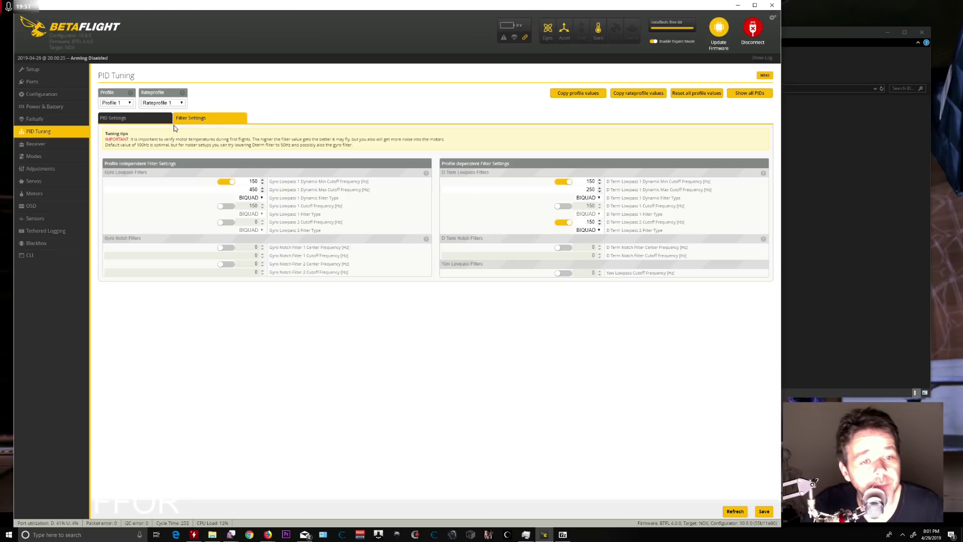
{"action": "left_click", "coordinate": [129, 116]}
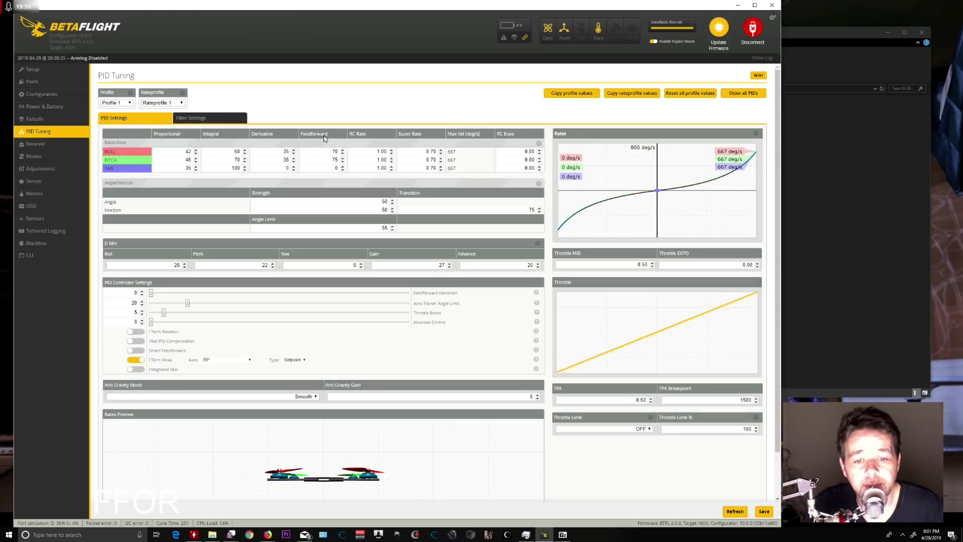
{"action": "scroll", "coordinate": [424, 350], "scroll_direction": "down", "scroll_amount": 1}
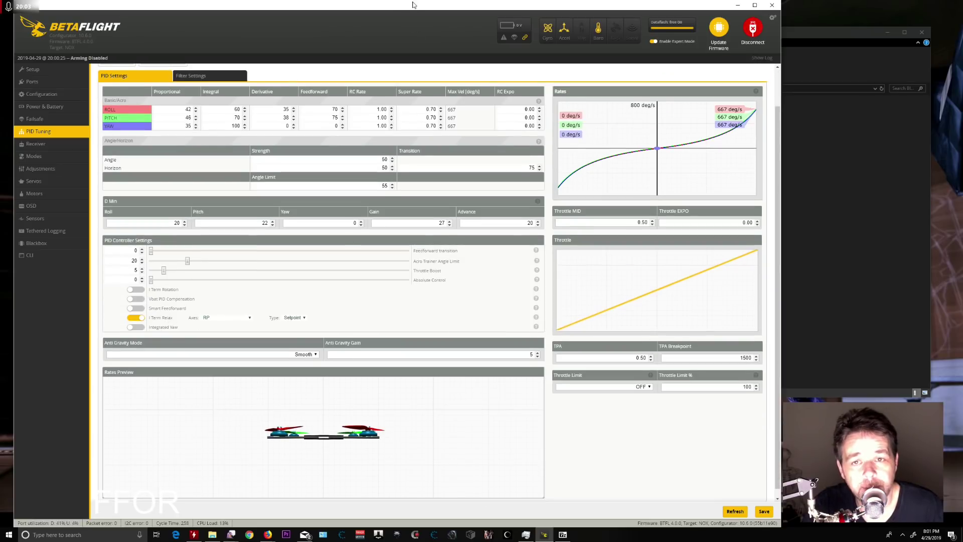
Review the receiver's channel map, stick thresholds, deadbands and RC smoothing settings
{"action": "left_click", "coordinate": [36, 144]}
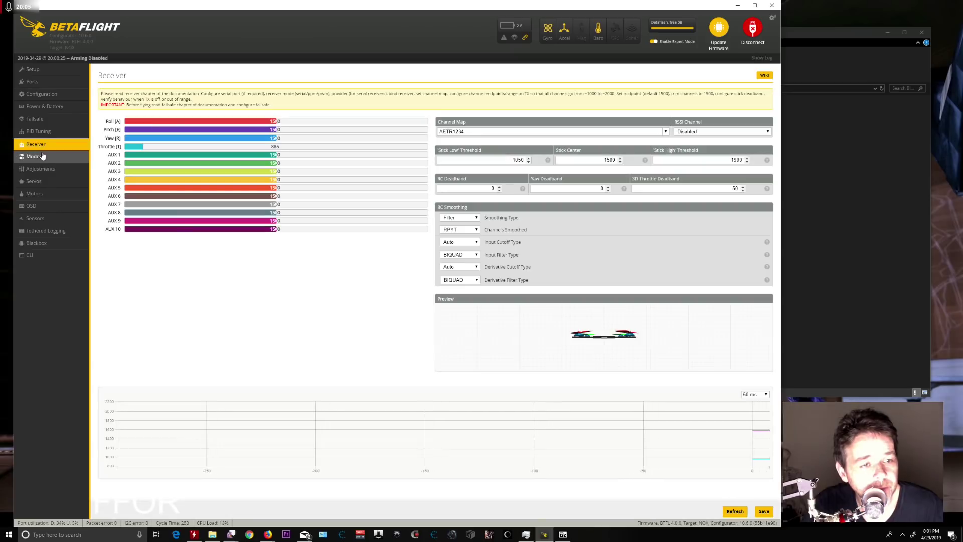
{"action": "left_click", "coordinate": [40, 157]}
{"action": "left_click", "coordinate": [33, 144]}
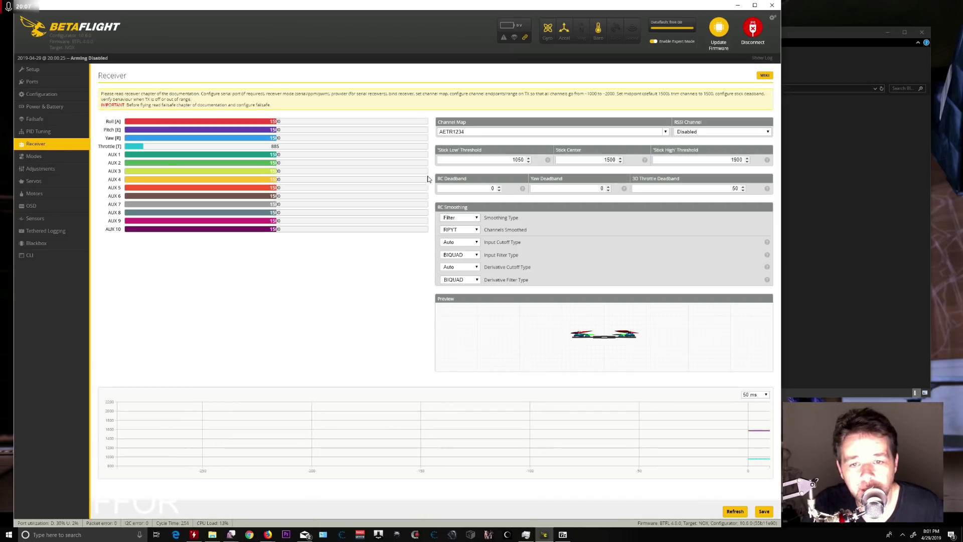
Add an ARM mode range on AUX 1 from 1700 to 2100 and save the modes
{"action": "left_click", "coordinate": [34, 158]}
{"action": "left_click", "coordinate": [134, 181]}
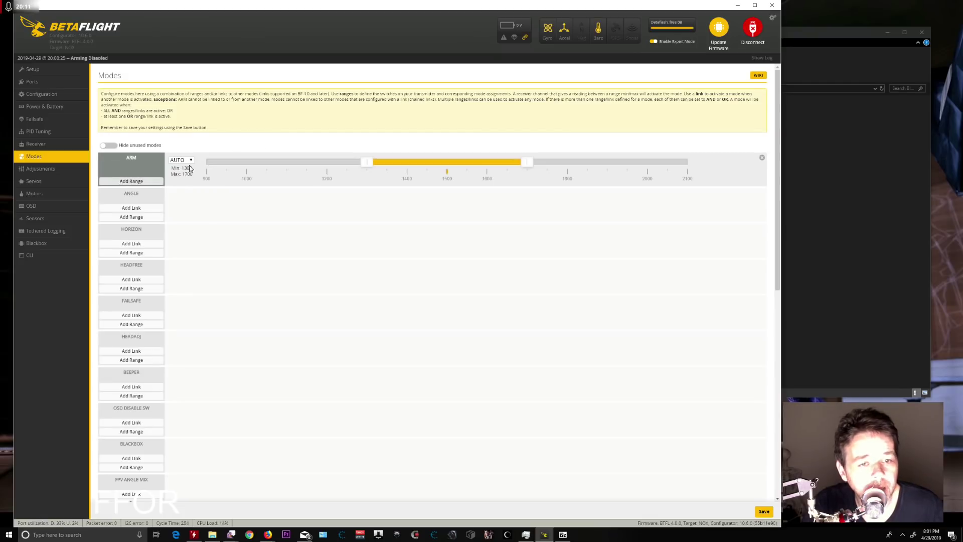
{"action": "left_click", "coordinate": [186, 160]}
{"action": "left_click", "coordinate": [195, 174]}
{"action": "left_click_drag", "start_coordinate": [452, 164], "coordinate": [760, 149]}
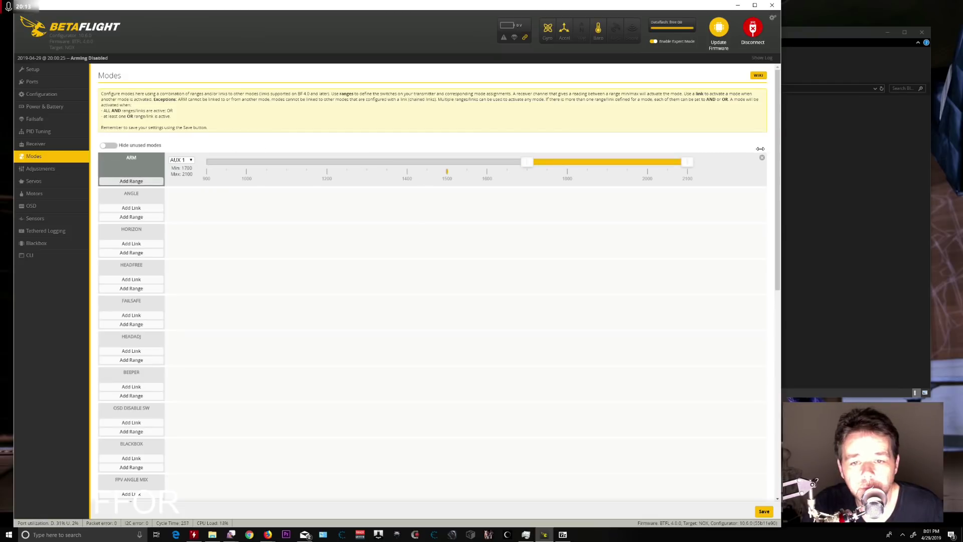
{"action": "scroll", "coordinate": [713, 256], "scroll_direction": "down", "scroll_amount": 10}
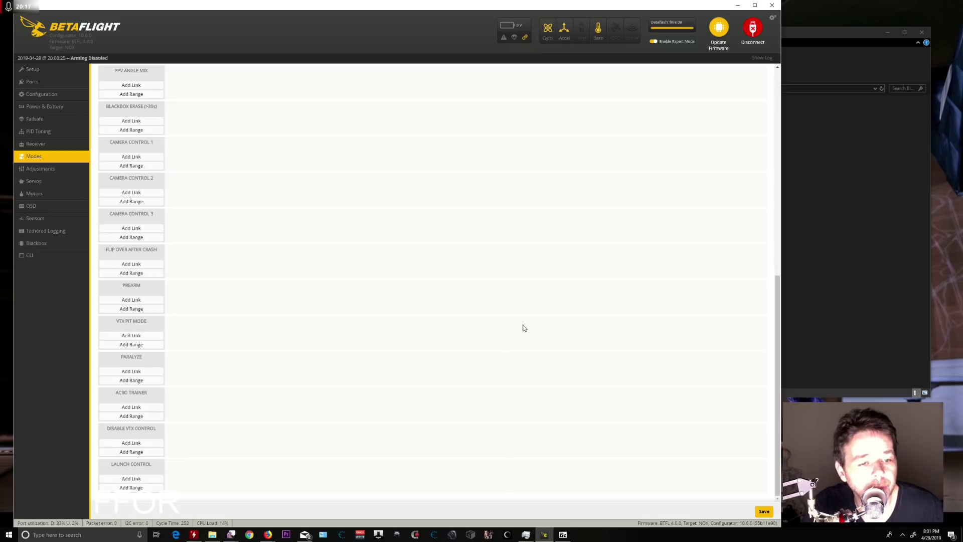
{"action": "left_click", "coordinate": [764, 512]}
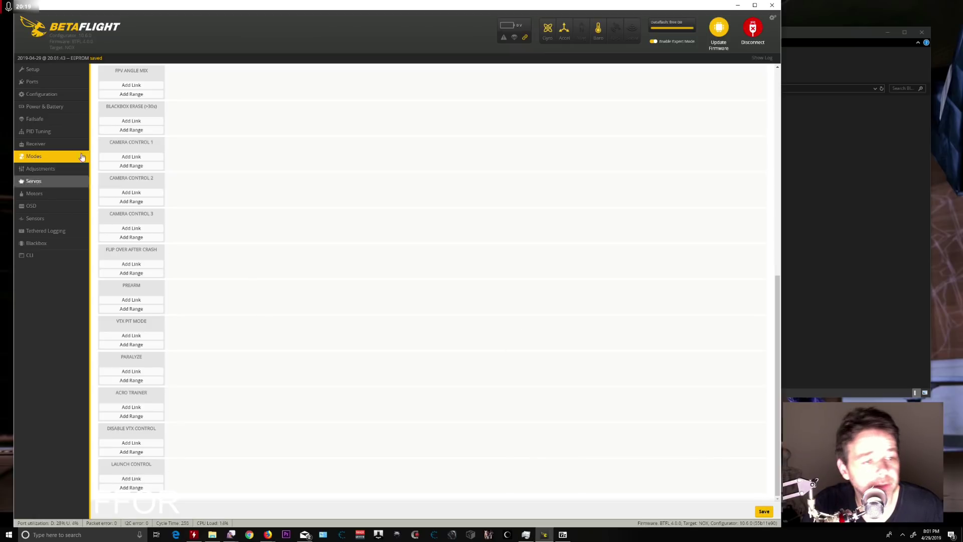
Check the failsafe settings and switch to the browser's Bidirectional DSHOT and RPM Filter wiki page to read its Configuration section
{"action": "left_click", "coordinate": [53, 121]}
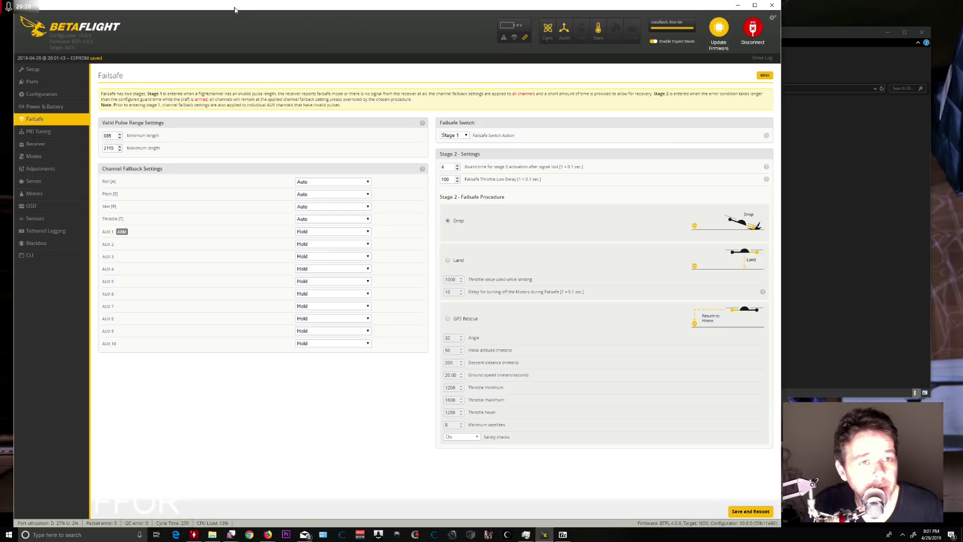
{"action": "left_click_drag", "start_coordinate": [235, 22], "coordinate": [448, 22]}
{"action": "left_click", "coordinate": [243, 139]}
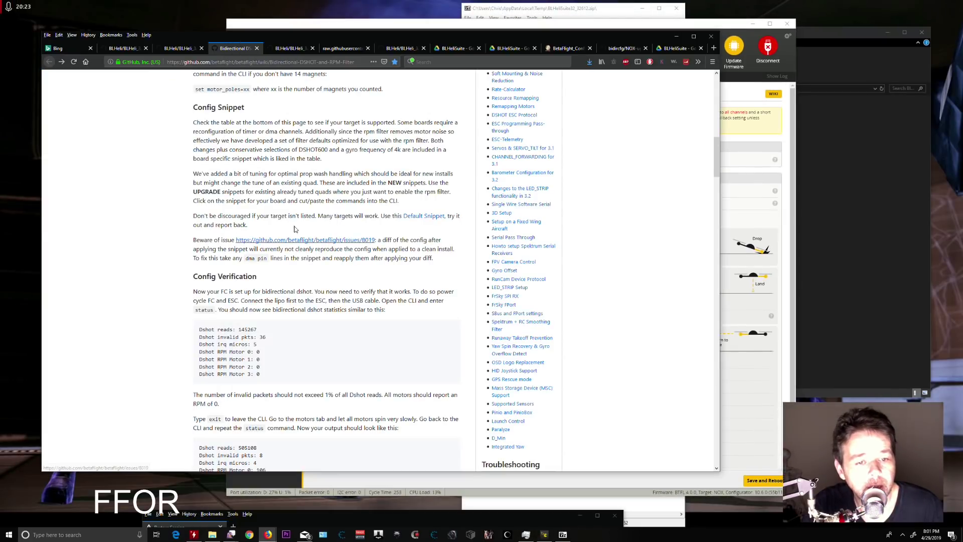
{"action": "scroll", "coordinate": [179, 167], "scroll_direction": "up", "scroll_amount": 4}
{"action": "middle_click", "coordinate": [174, 268]}
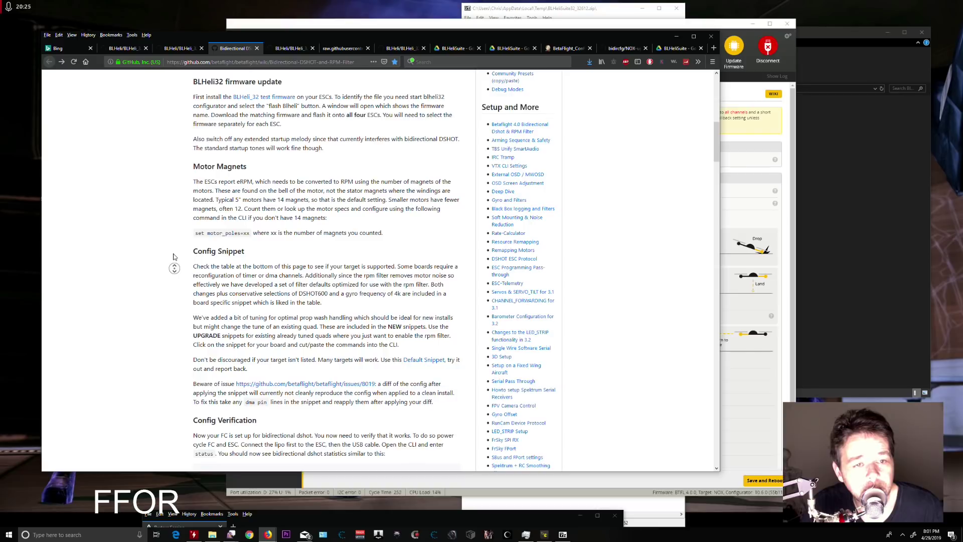
{"action": "left_click", "coordinate": [166, 187]}
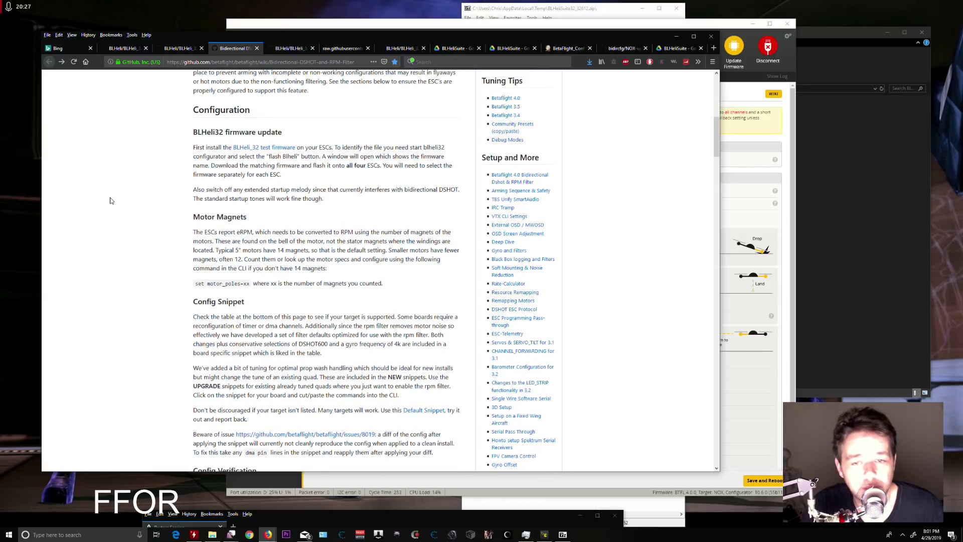
Open the new install snippet for the NOX target from the wiki's Supported targets table
{"action": "scroll", "coordinate": [111, 201], "scroll_direction": "down", "scroll_amount": 20}
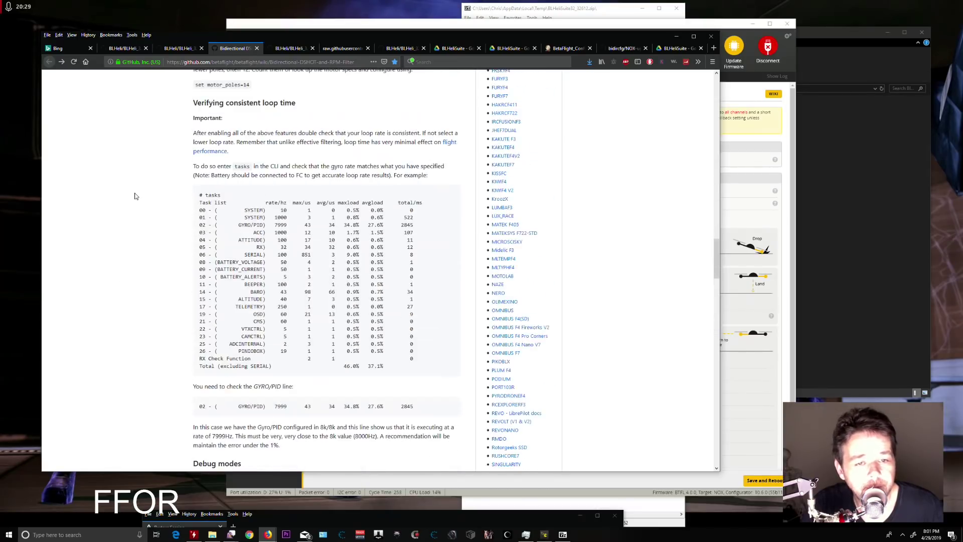
{"action": "scroll", "coordinate": [131, 196], "scroll_direction": "down", "scroll_amount": 20}
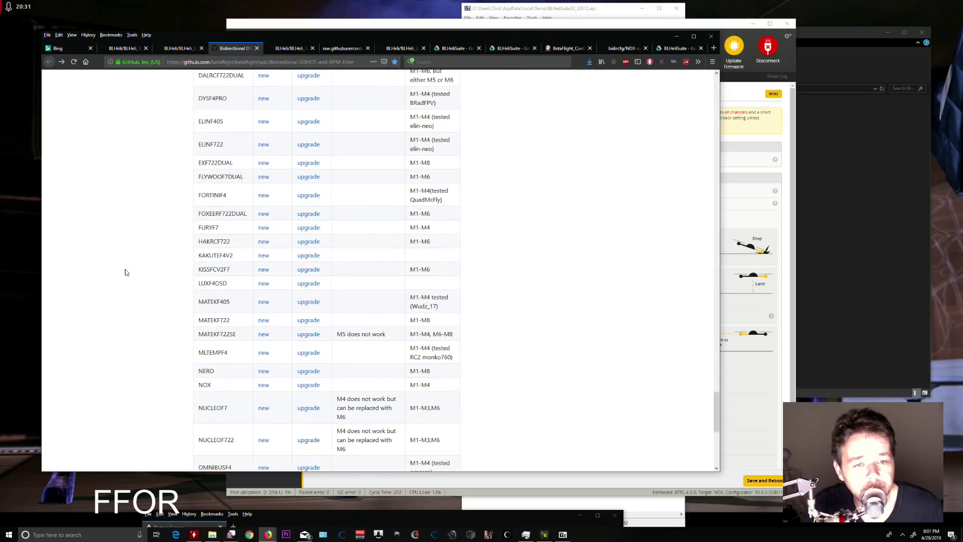
{"action": "scroll", "coordinate": [125, 272], "scroll_direction": "down", "scroll_amount": 7}
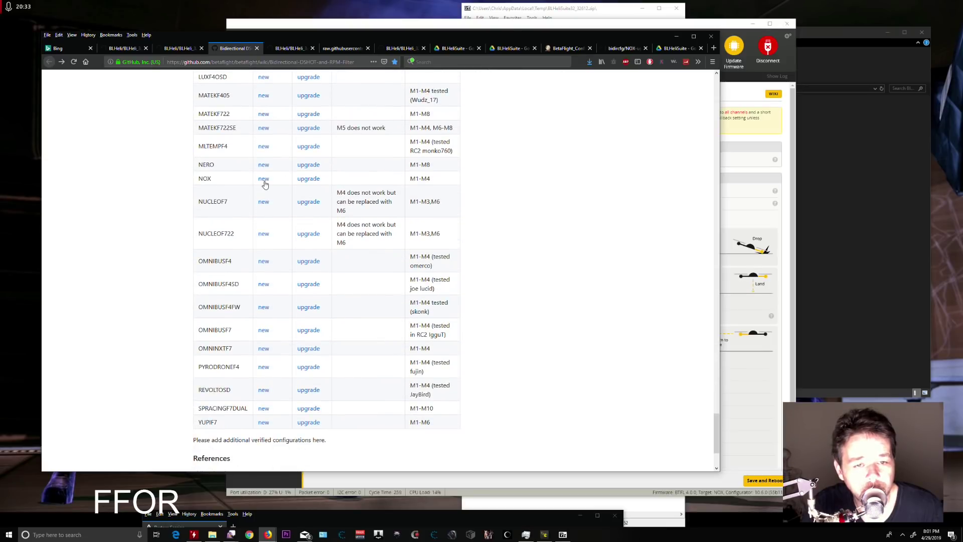
{"action": "left_click", "coordinate": [264, 180]}
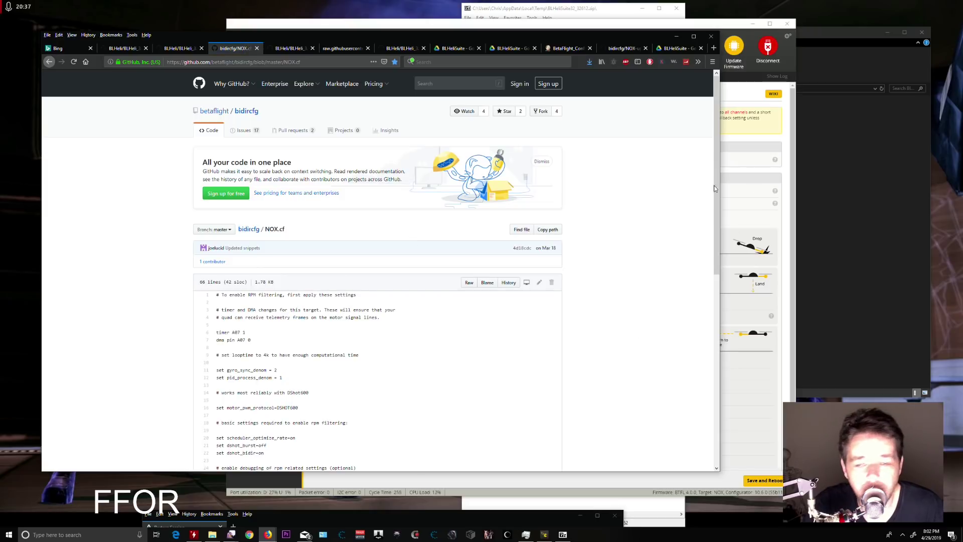
Copy the complete NOX.cf snippet, from the opening RPM filtering comment to the d_min_roll line, and review its commands
{"action": "left_click_drag", "start_coordinate": [716, 186], "coordinate": [692, 389]}
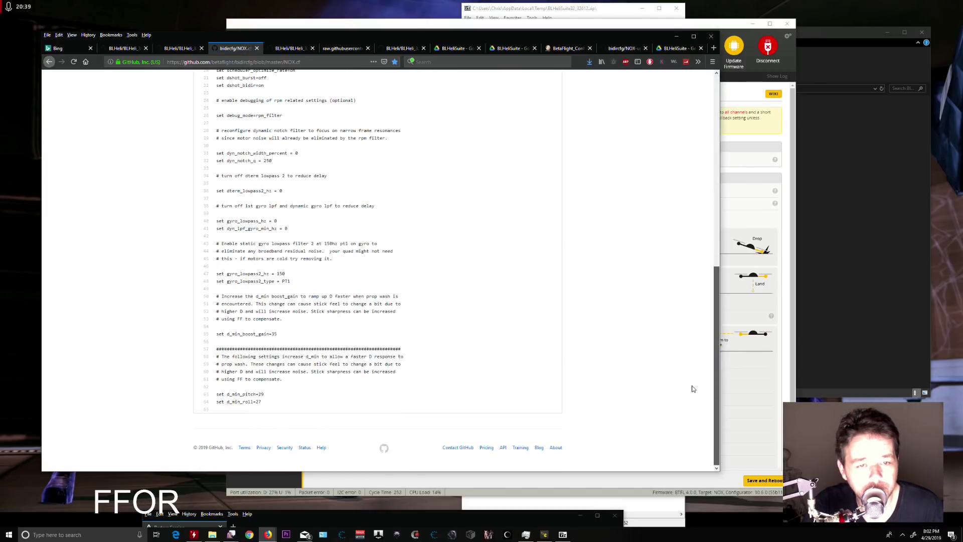
{"action": "left_click_drag", "start_coordinate": [306, 415], "coordinate": [215, 149]}
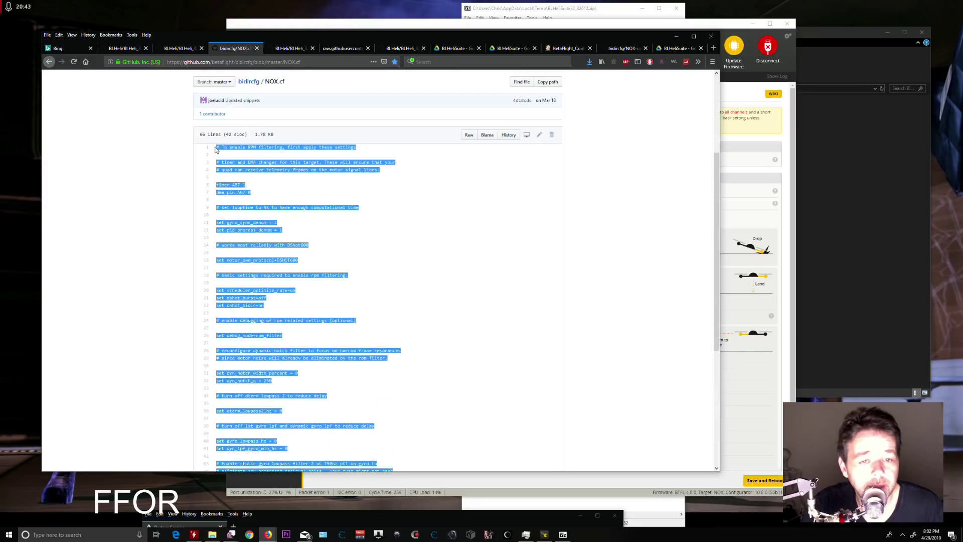
{"action": "right_click", "coordinate": [224, 147]}
{"action": "left_click", "coordinate": [229, 152]}
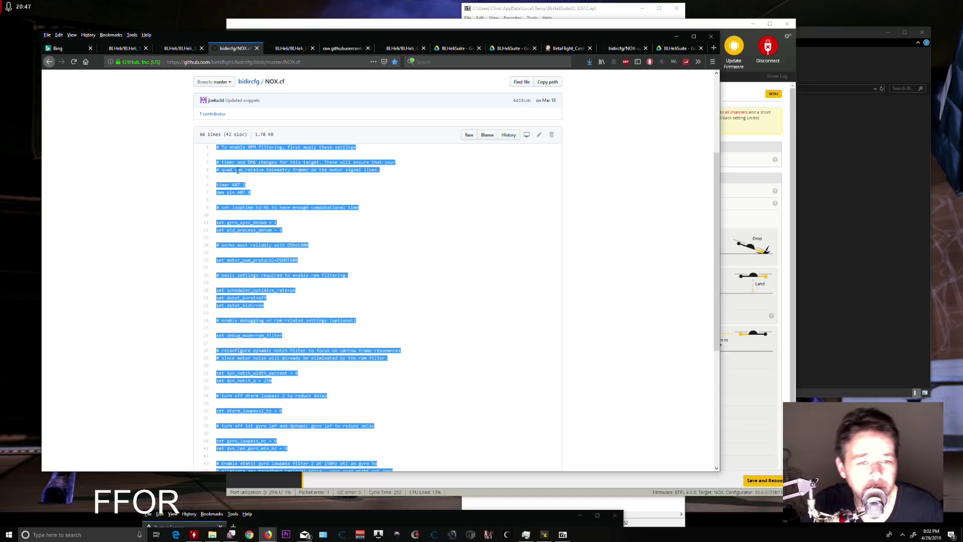
{"action": "left_click", "coordinate": [383, 188]}
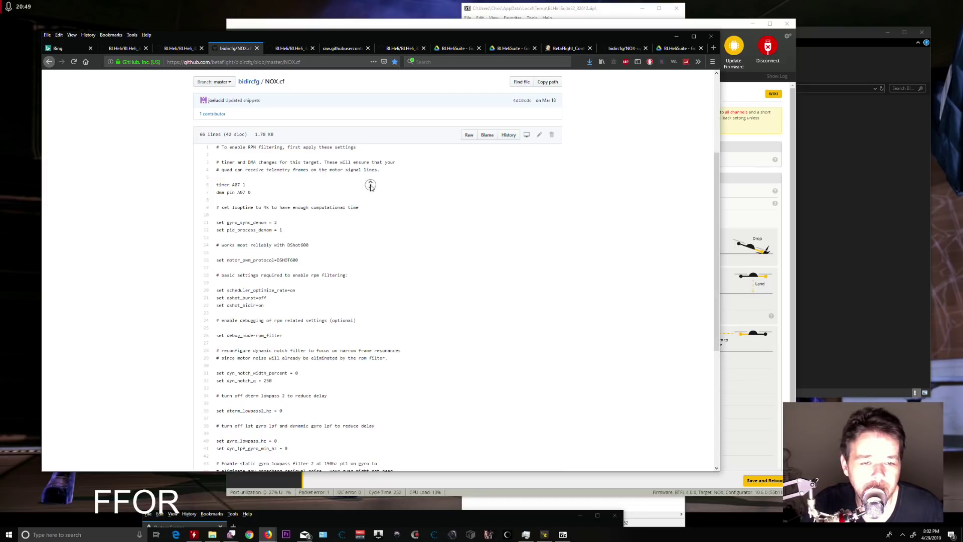
{"action": "scroll", "coordinate": [381, 201], "scroll_direction": "down", "scroll_amount": 5}
{"action": "scroll", "coordinate": [412, 206], "scroll_direction": "down", "scroll_amount": 4}
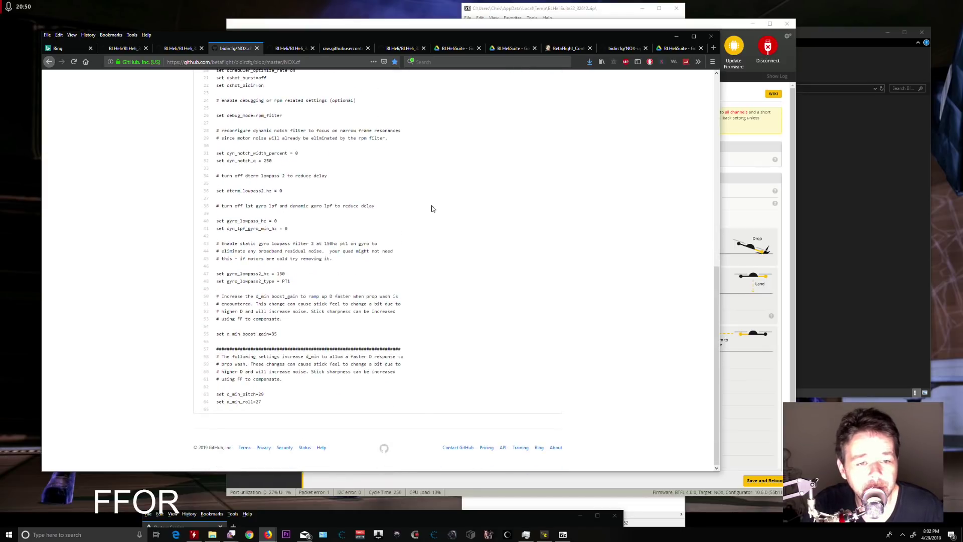
Return to the wiki page and read its Config Snippet and Config Verification sections
{"action": "left_click", "coordinate": [49, 61]}
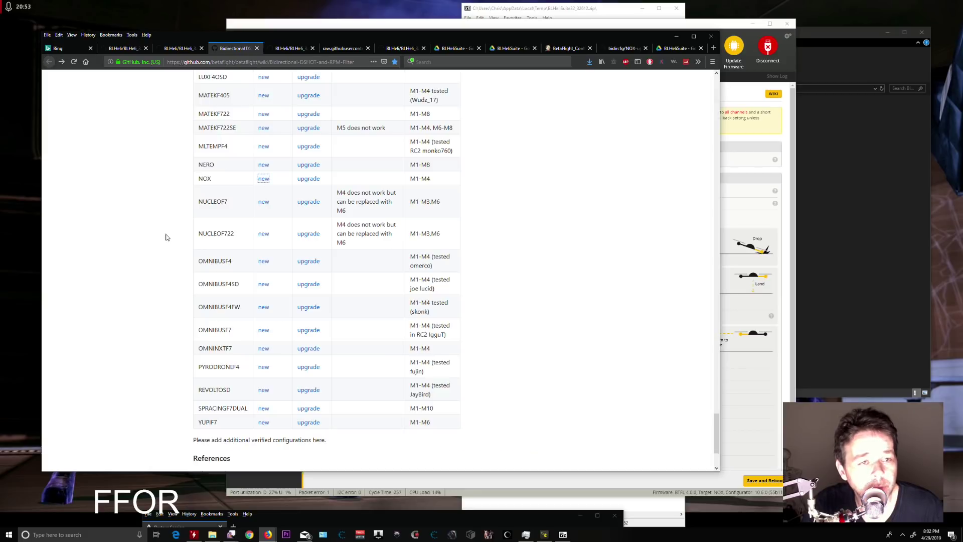
{"action": "middle_click", "coordinate": [147, 239]}
{"action": "left_click", "coordinate": [186, 169]}
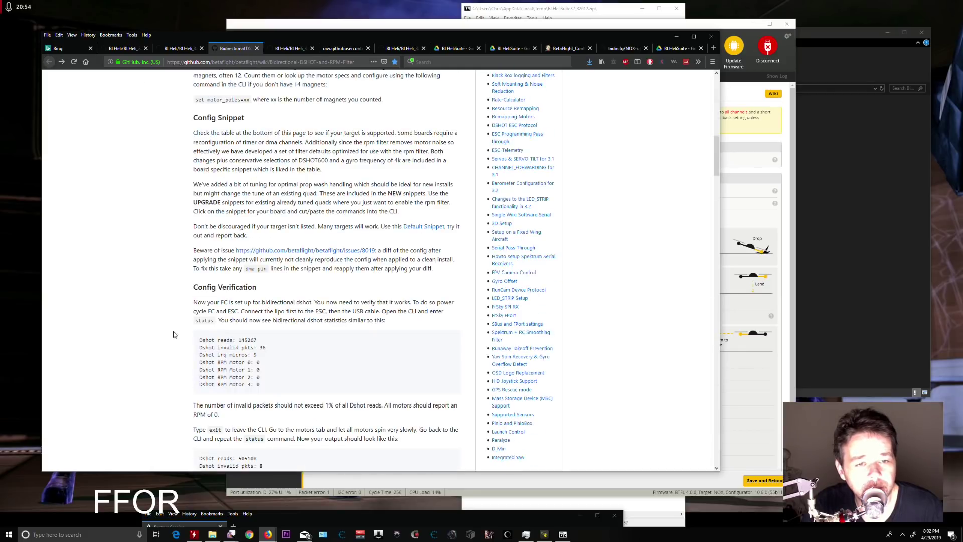
{"action": "scroll", "coordinate": [172, 250], "scroll_direction": "down", "scroll_amount": 10}
{"action": "scroll", "coordinate": [166, 281], "scroll_direction": "up", "scroll_amount": 20}
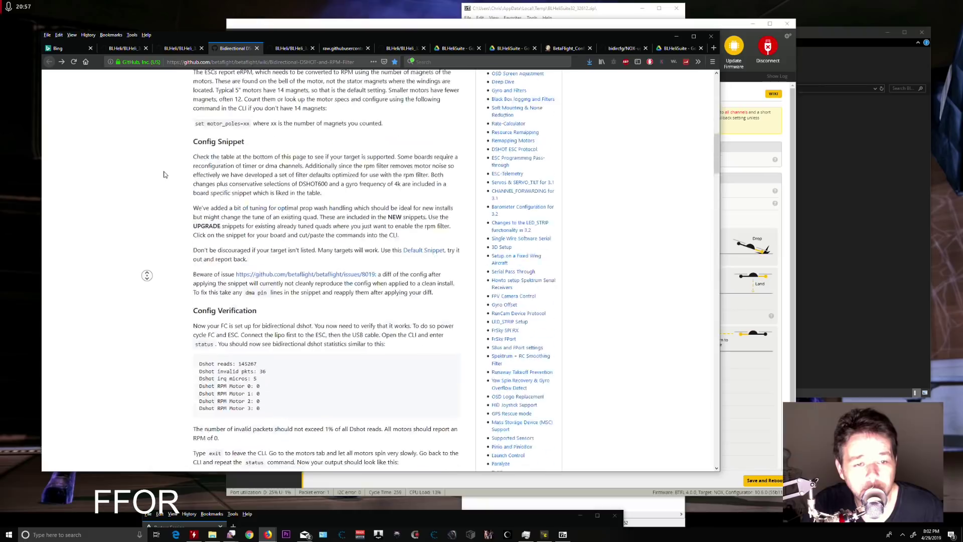
Go back to the NOX.cf snippet in the browser and select its commands from the last line to the first
{"action": "left_click", "coordinate": [729, 396]}
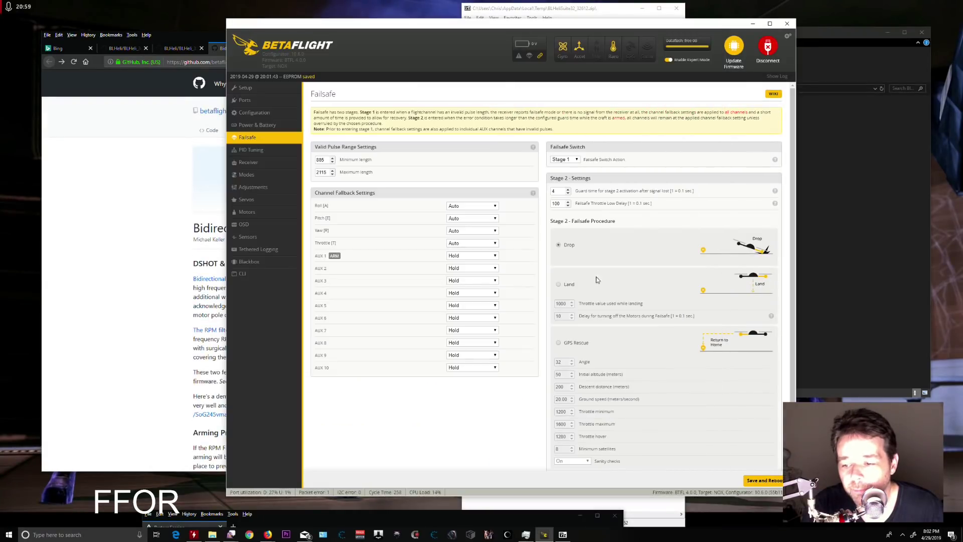
{"action": "left_click", "coordinate": [186, 103]}
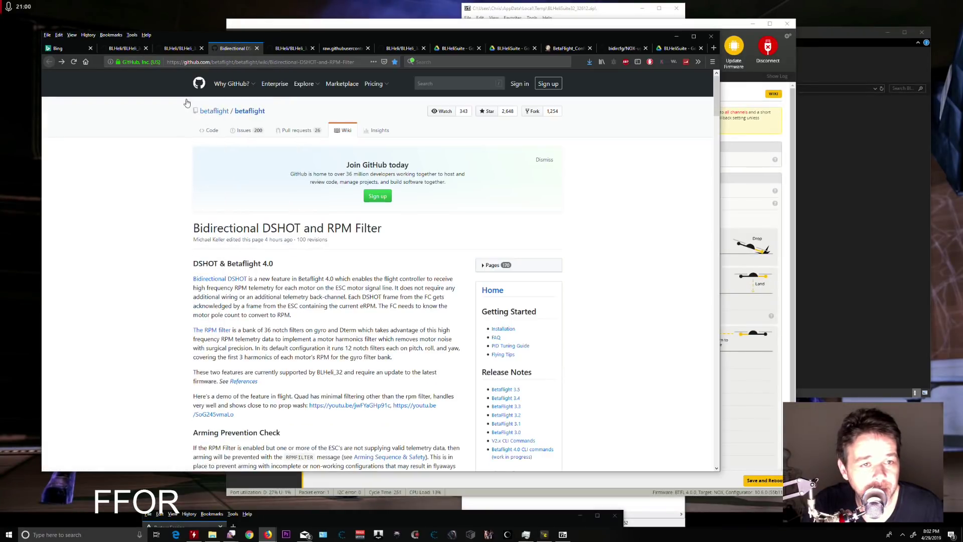
{"action": "left_click", "coordinate": [51, 60]}
{"action": "left_click_drag", "start_coordinate": [291, 408], "coordinate": [213, 131]}
{"action": "left_click", "coordinate": [124, 114]}
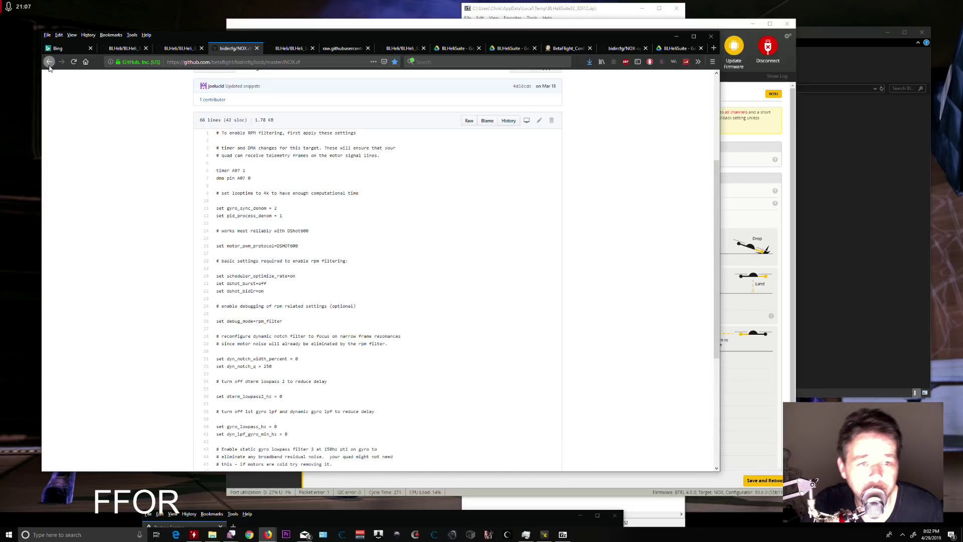
Look through the wiki's Supported targets table for the boards with new install and upgrade snippets, their notes and supported motors
{"action": "left_click", "coordinate": [49, 62]}
{"action": "scroll", "coordinate": [165, 431], "scroll_direction": "down", "scroll_amount": 20}
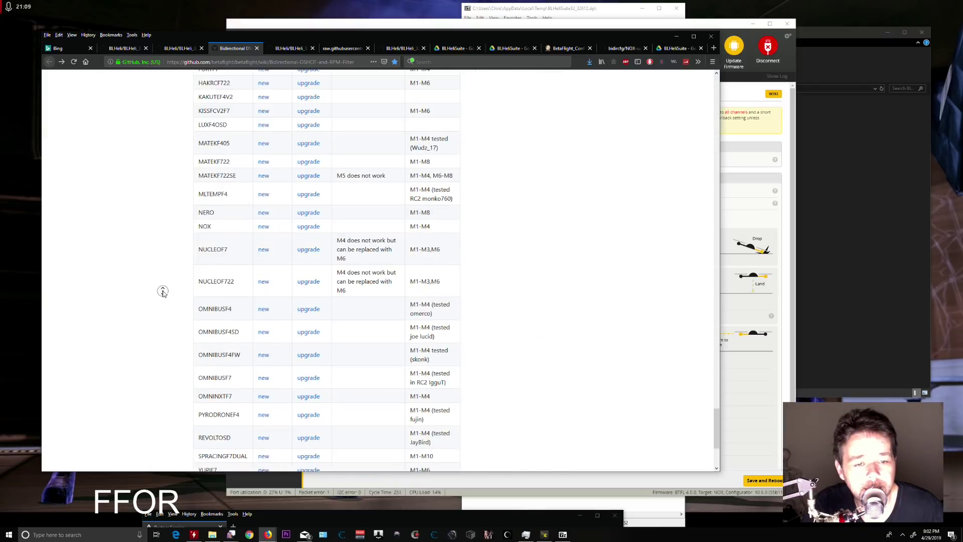
{"action": "middle_click", "coordinate": [152, 308]}
{"action": "scroll", "coordinate": [153, 308], "scroll_direction": "up", "scroll_amount": 20}
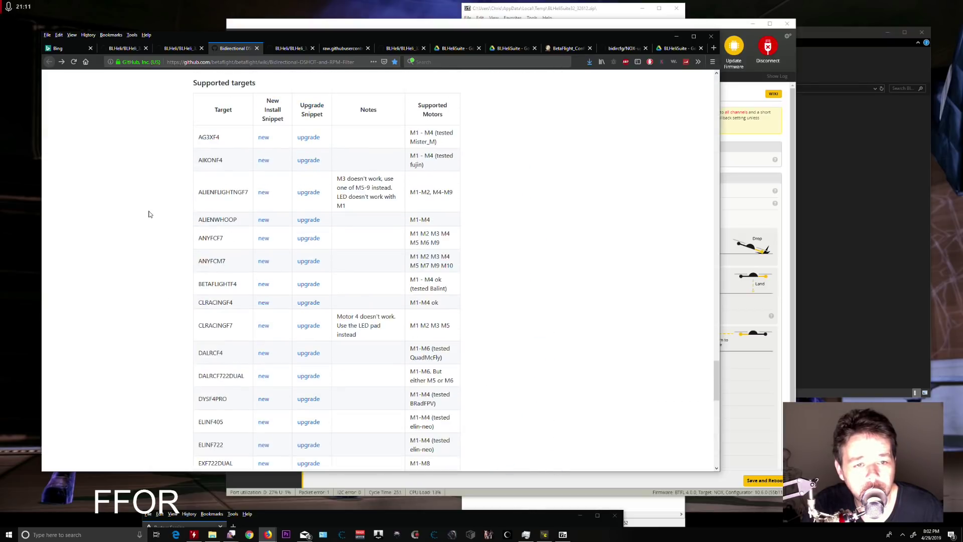
{"action": "middle_click", "coordinate": [144, 167]}
{"action": "scroll", "coordinate": [145, 176], "scroll_direction": "down", "scroll_amount": 1}
{"action": "middle_click", "coordinate": [146, 179]}
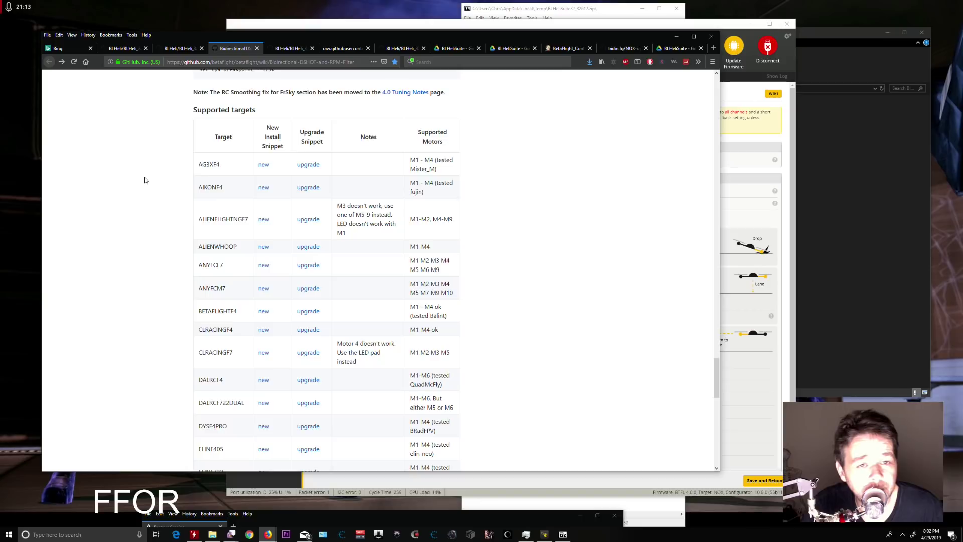
{"action": "middle_click", "coordinate": [144, 159]}
{"action": "scroll", "coordinate": [148, 198], "scroll_direction": "down", "scroll_amount": 10}
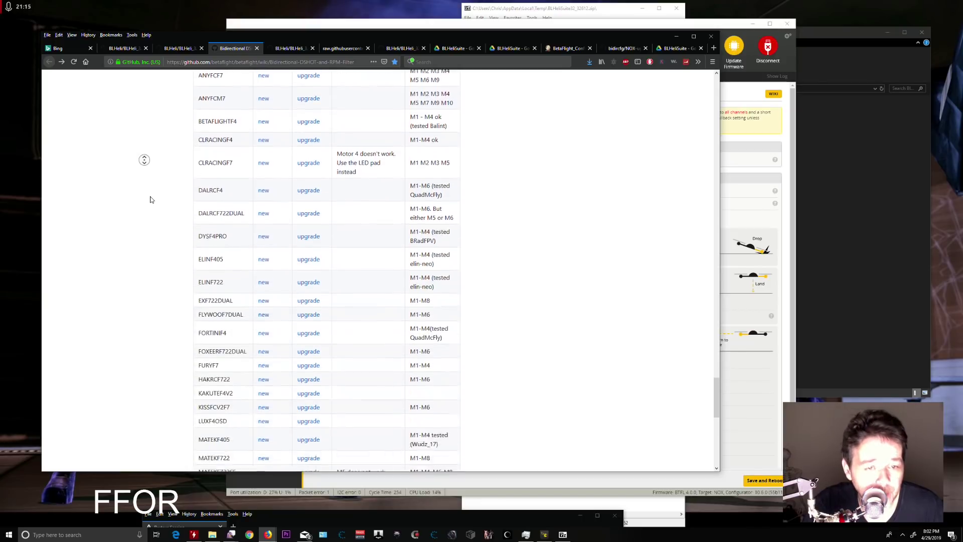
{"action": "middle_click", "coordinate": [150, 200]}
{"action": "middle_click", "coordinate": [150, 200]}
{"action": "scroll", "coordinate": [150, 236], "scroll_direction": "down", "scroll_amount": 5}
{"action": "middle_click", "coordinate": [150, 236]}
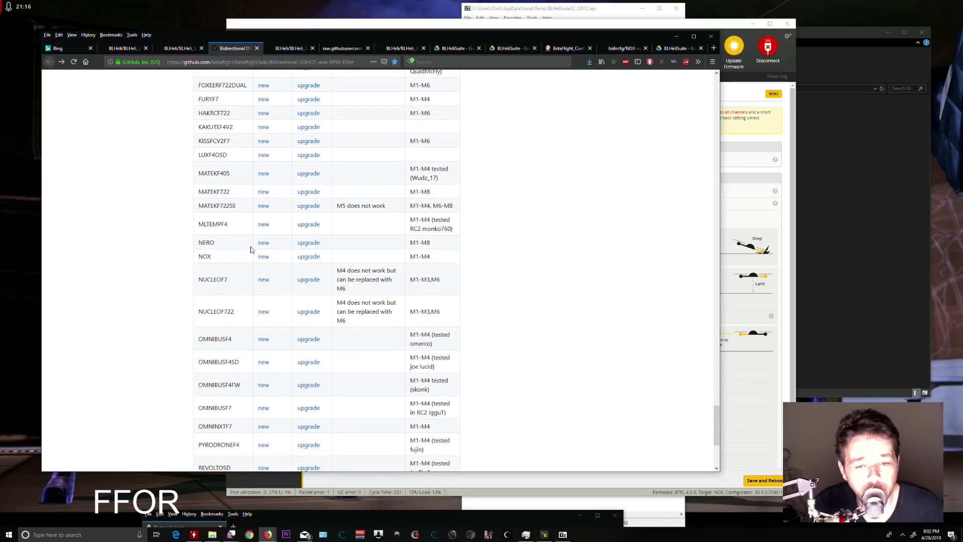
{"action": "middle_click", "coordinate": [495, 281]}
{"action": "scroll", "coordinate": [495, 344], "scroll_direction": "down", "scroll_amount": 4}
{"action": "middle_click", "coordinate": [504, 357]}
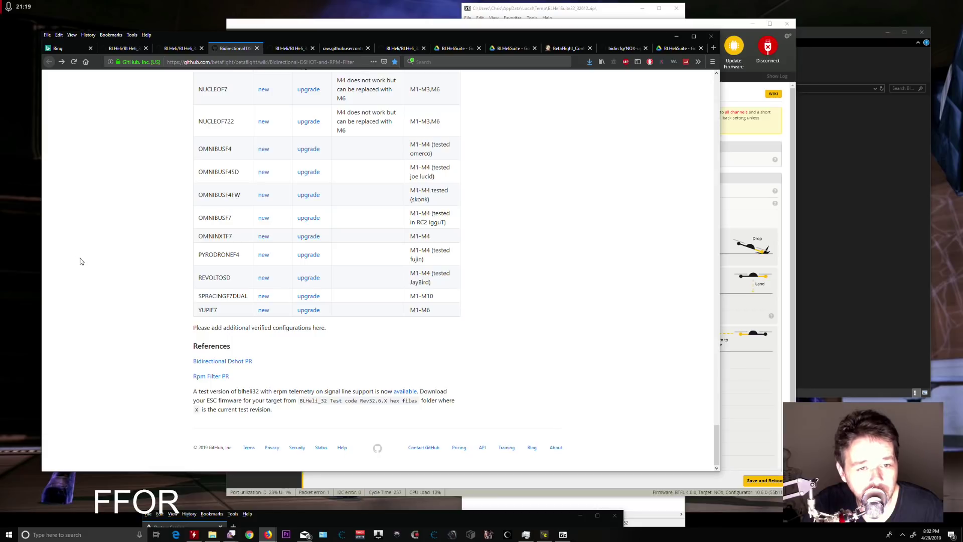
Read the wiki's References section and go back over the loop time verification and Configuration instructions
{"action": "middle_click", "coordinate": [122, 205]}
{"action": "scroll", "coordinate": [116, 193], "scroll_direction": "up", "scroll_amount": 3}
{"action": "middle_click", "coordinate": [115, 192]}
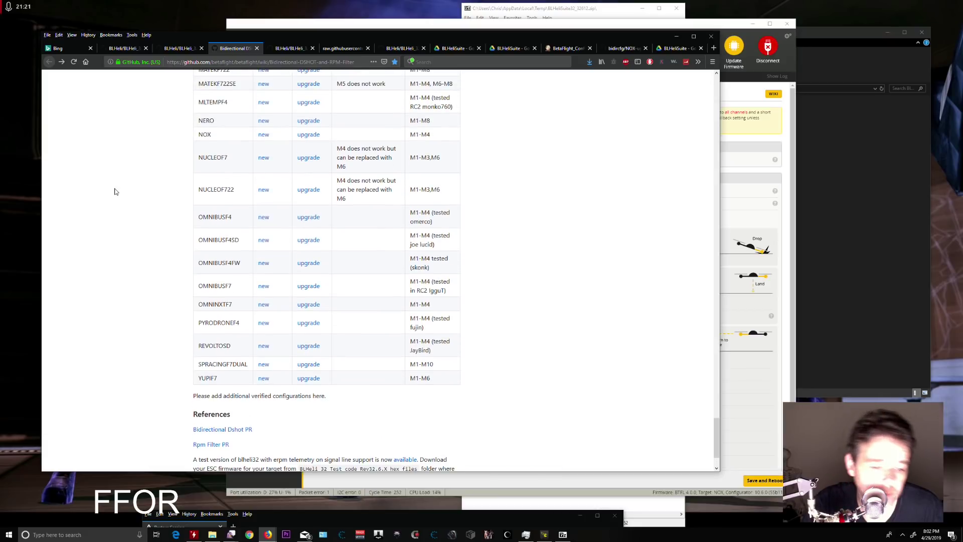
{"action": "middle_click", "coordinate": [124, 207]}
{"action": "scroll", "coordinate": [125, 225], "scroll_direction": "down", "scroll_amount": 2}
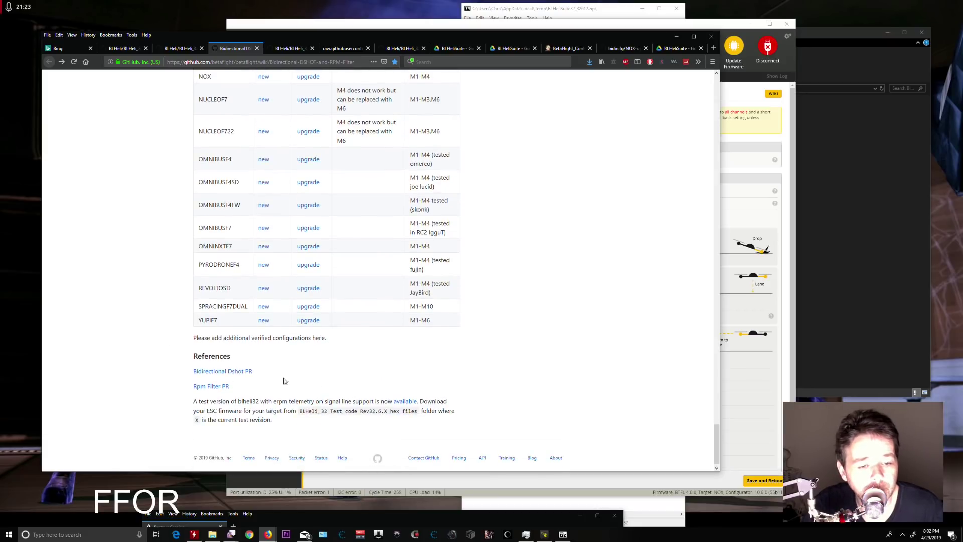
{"action": "middle_click", "coordinate": [592, 384]}
{"action": "scroll", "coordinate": [597, 301], "scroll_direction": "up", "scroll_amount": 15}
{"action": "middle_click", "coordinate": [604, 226]}
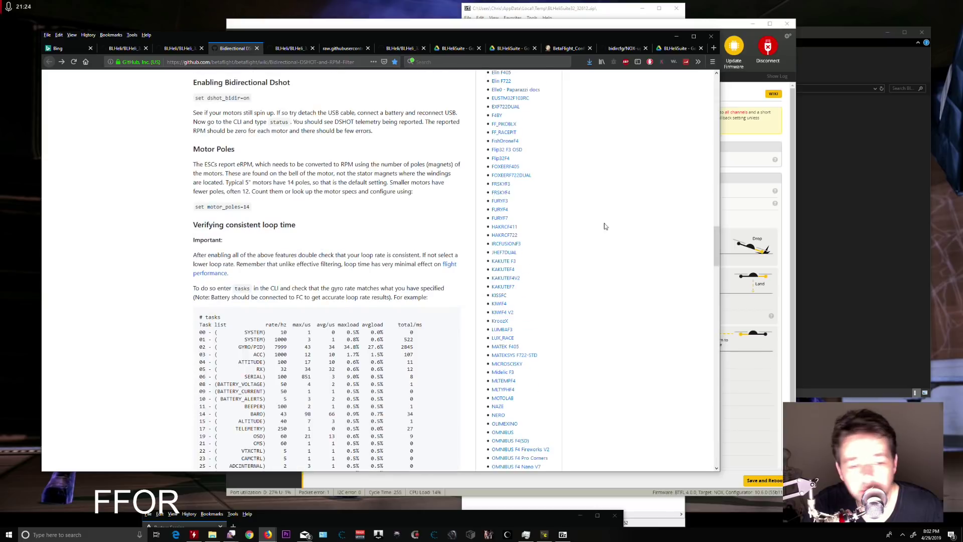
{"action": "middle_click", "coordinate": [635, 274]}
{"action": "scroll", "coordinate": [635, 271], "scroll_direction": "up", "scroll_amount": 10}
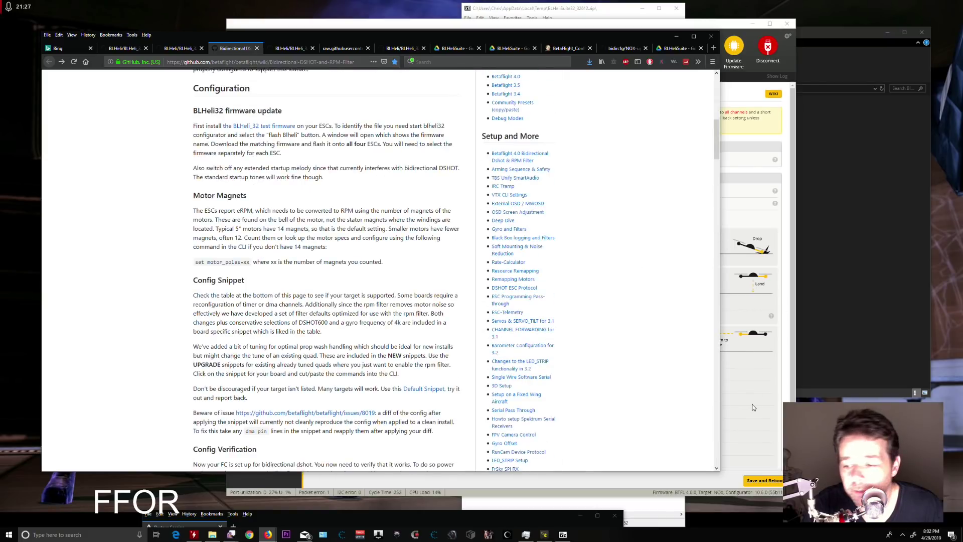
Switch to Betaflight Configurator, open the command line, browse the available commands and list all settings with their allowed ranges
{"action": "left_click", "coordinate": [753, 407]}
{"action": "left_click", "coordinate": [235, 275]}
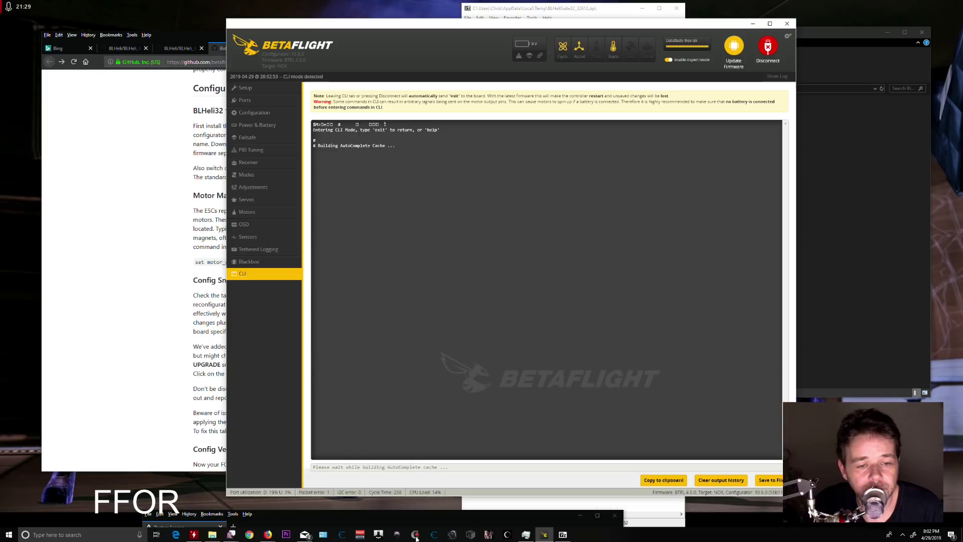
{"action": "left_click", "coordinate": [322, 467]}
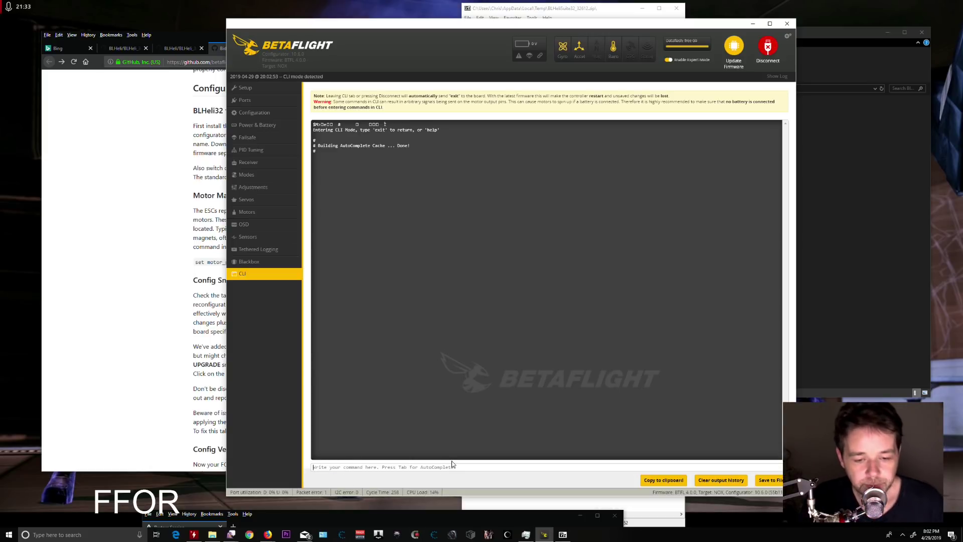
{"action": "type", "text": "se"}
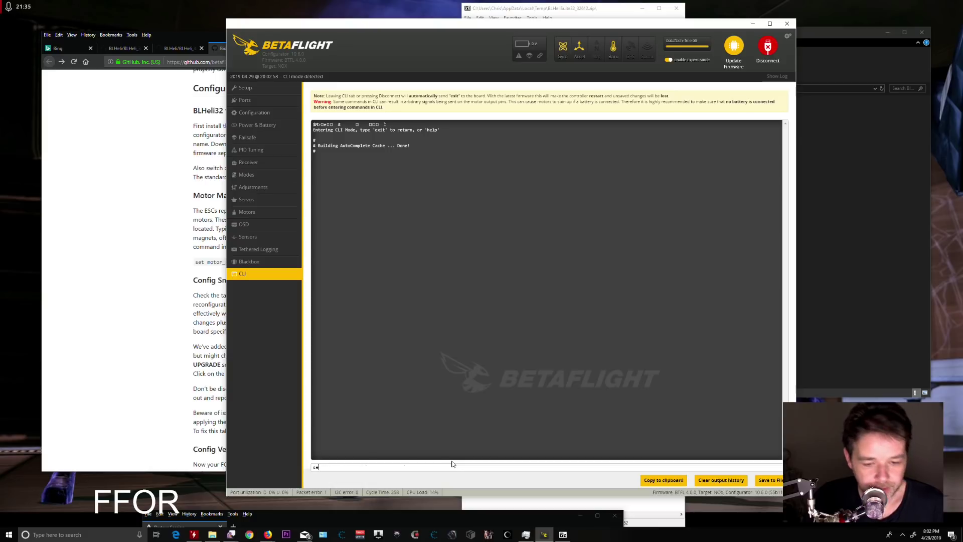
{"action": "key", "text": "BackSpace"}
{"action": "key", "text": "BackSpace"}
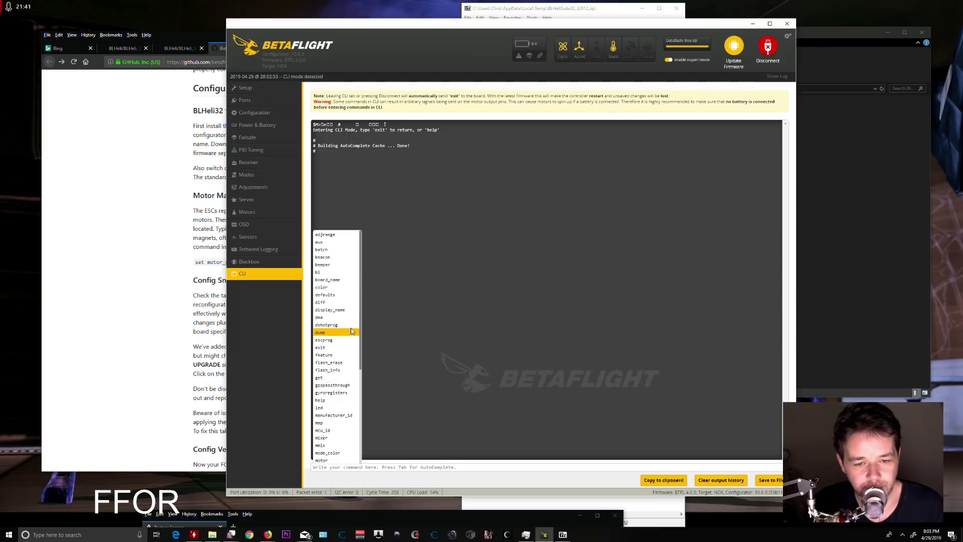
{"action": "scroll", "coordinate": [346, 392], "scroll_direction": "down", "scroll_amount": 3}
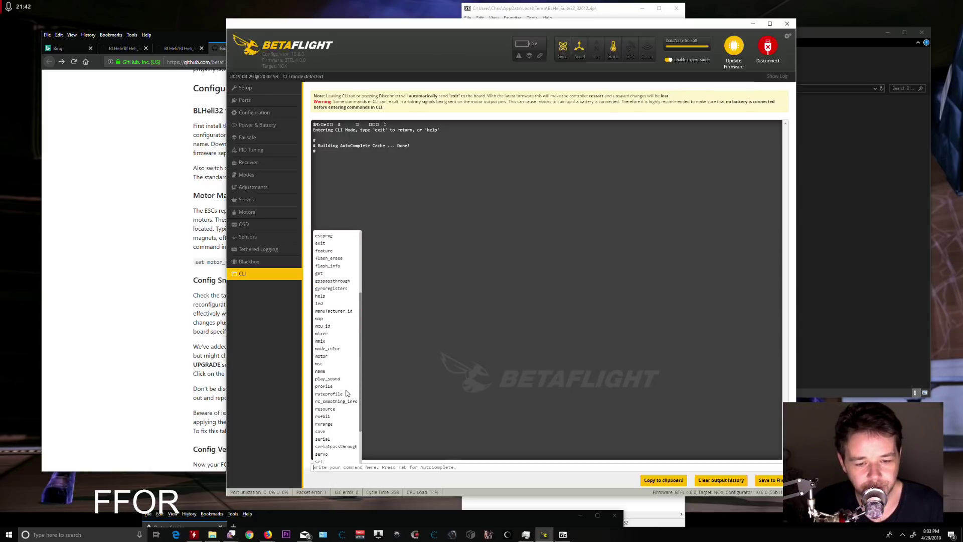
{"action": "left_click", "coordinate": [382, 468]}
{"action": "type", "text": "d"}
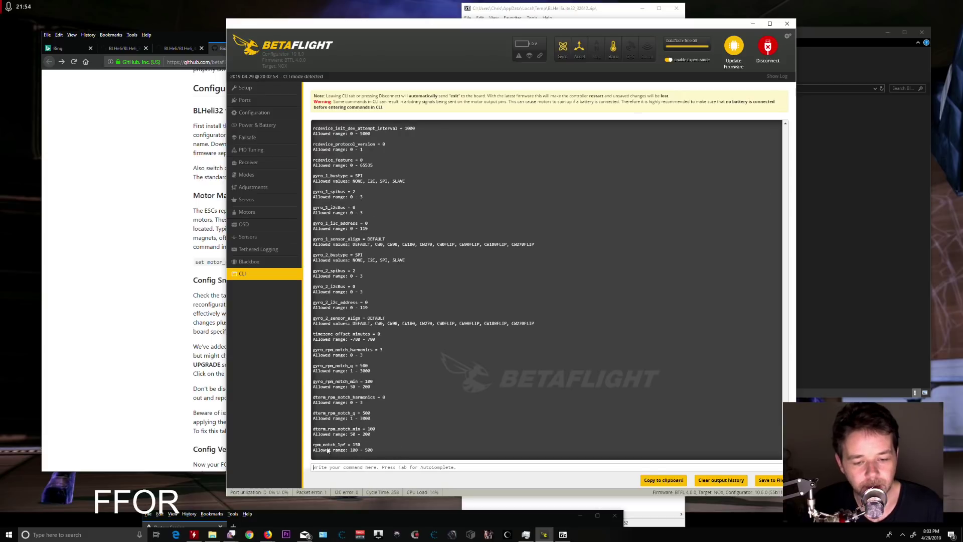
{"action": "key", "text": "BackSpace"}
{"action": "key", "text": "BackSpace"}
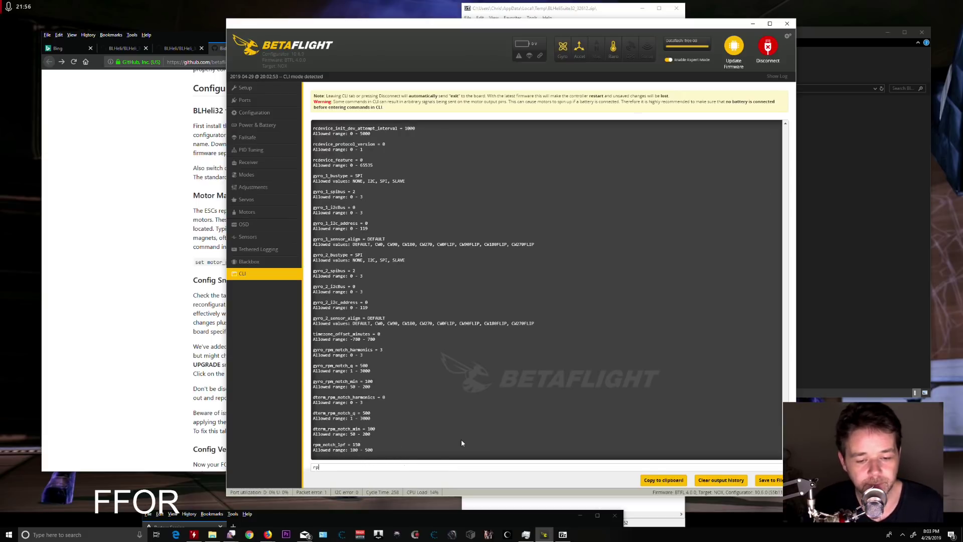
{"action": "type", "text": "set rpm"}
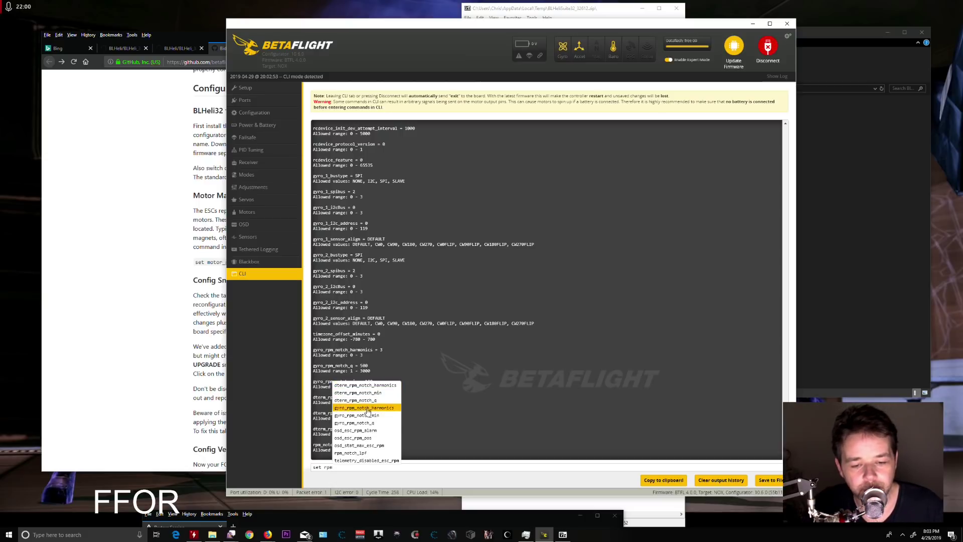
{"action": "left_click", "coordinate": [355, 422]}
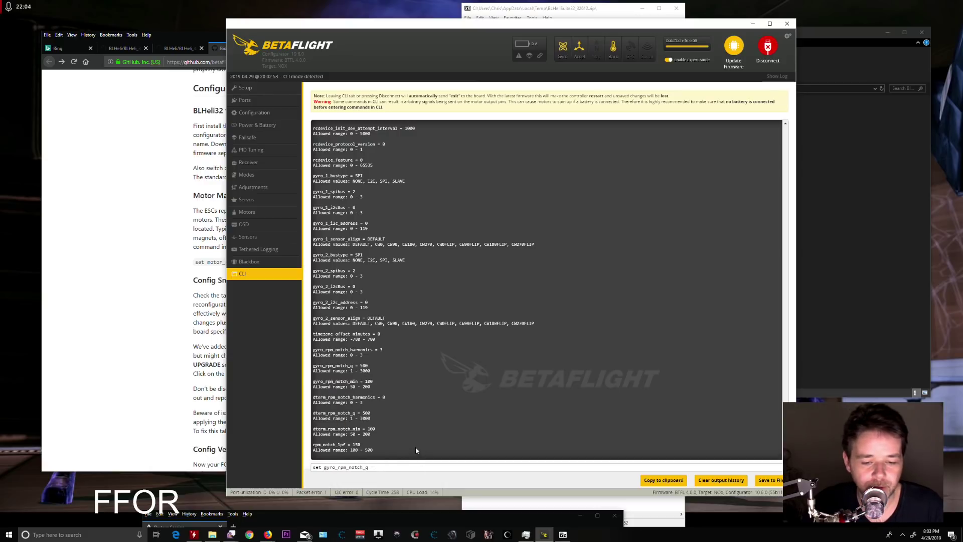
{"action": "key", "text": "ctrl+a"}
{"action": "key", "text": "BackSpace"}
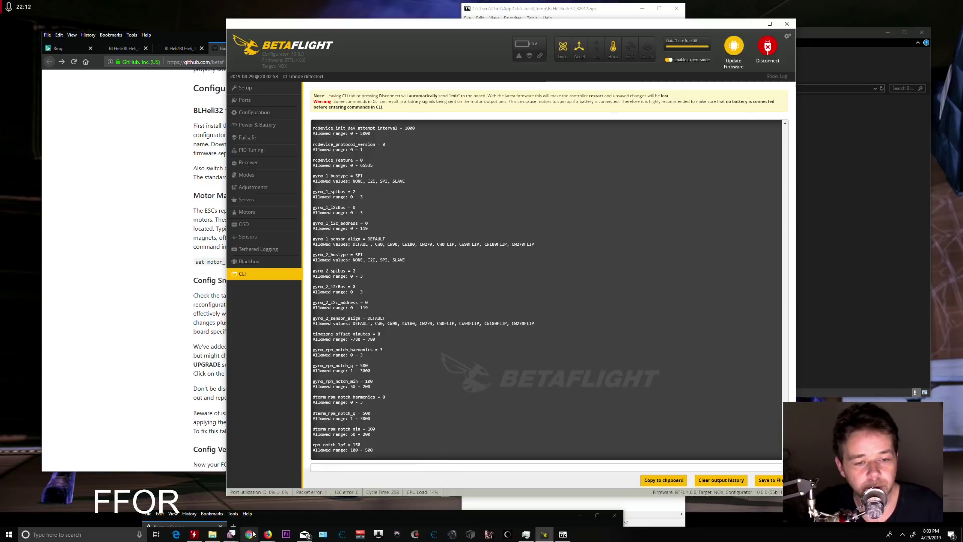
Paste the copied NOX.cf snippet into the command line to apply it, and review the echoed timer, DMA, DSHOT and filter settings
{"action": "key", "text": "ctrl+v"}
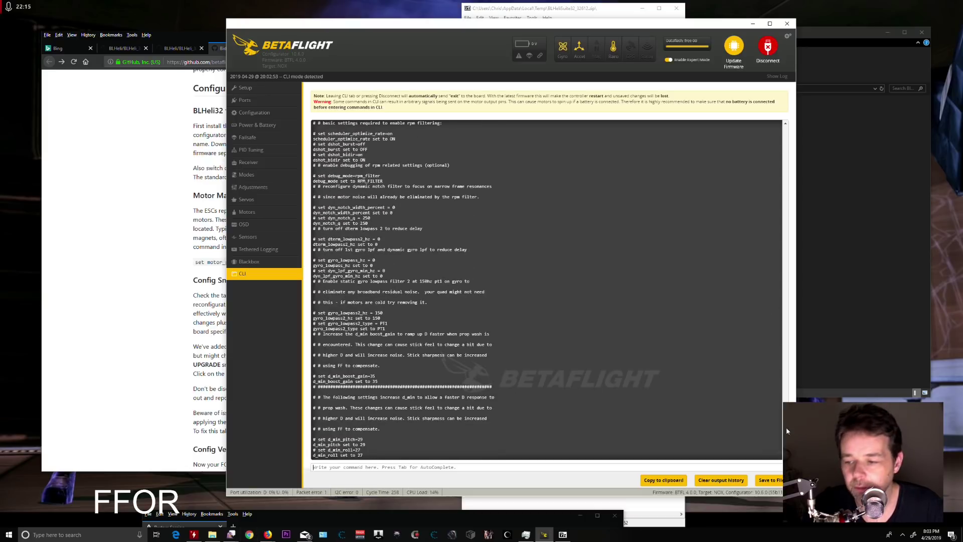
{"action": "scroll", "coordinate": [700, 189], "scroll_direction": "up", "scroll_amount": 10}
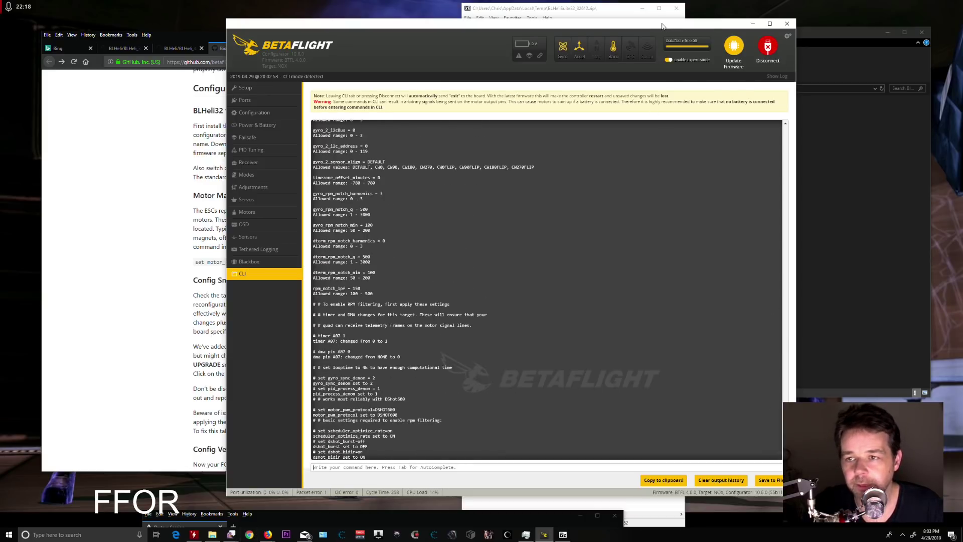
{"action": "left_click_drag", "start_coordinate": [662, 26], "coordinate": [484, 9]}
{"action": "left_click_drag", "start_coordinate": [607, 421], "coordinate": [607, 435]}
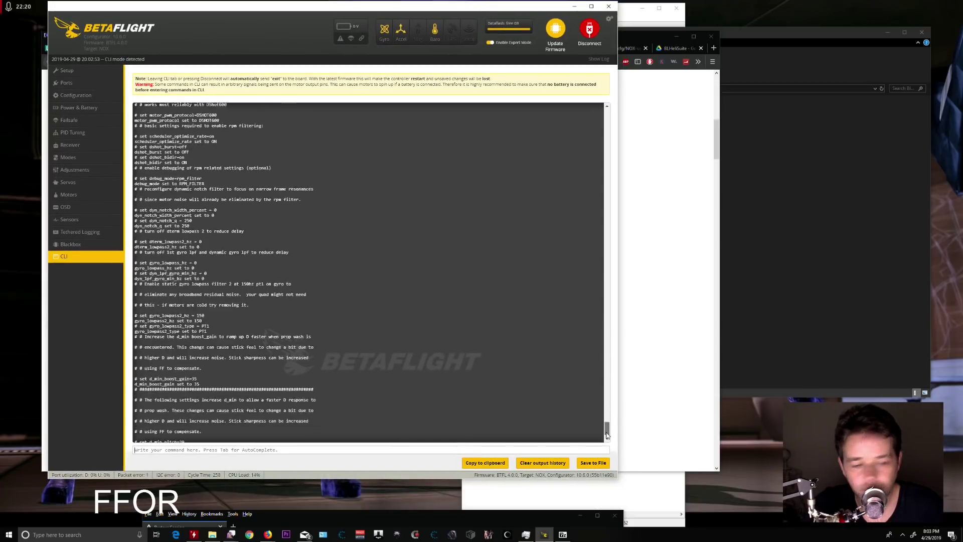
{"action": "scroll", "coordinate": [607, 434], "scroll_direction": "up", "scroll_amount": 3}
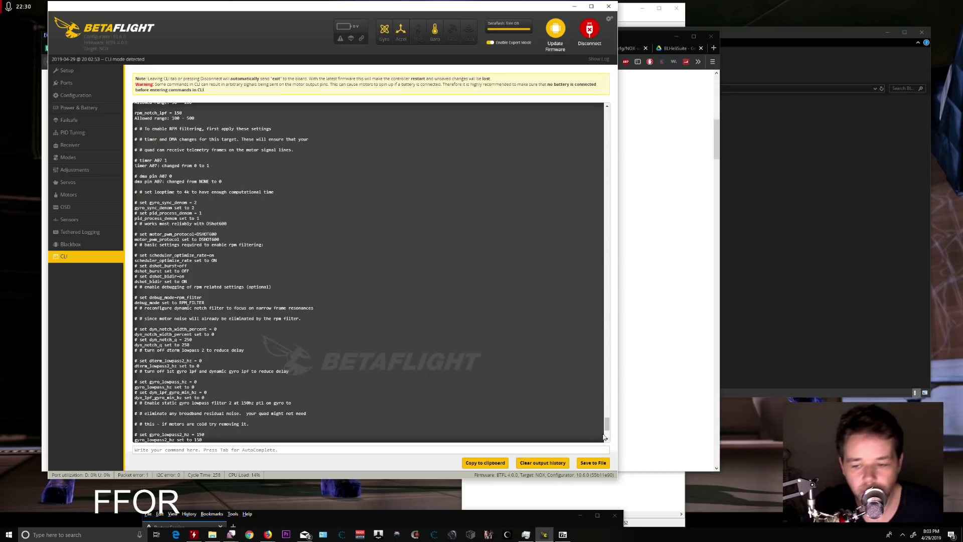
Run save in the command line to store the snippet's settings and reboot the board
{"action": "left_click", "coordinate": [271, 448]}
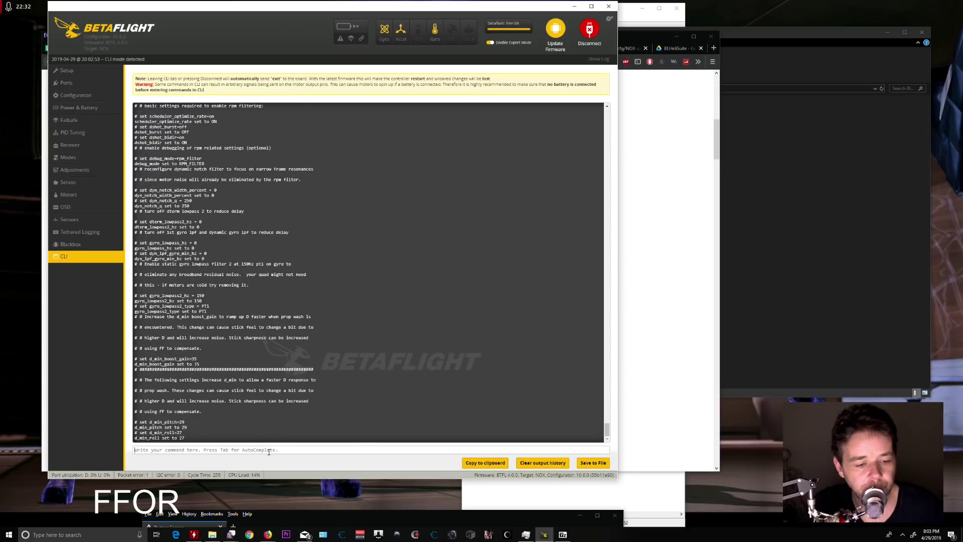
{"action": "type", "text": "save"}
{"action": "key", "text": "Return"}
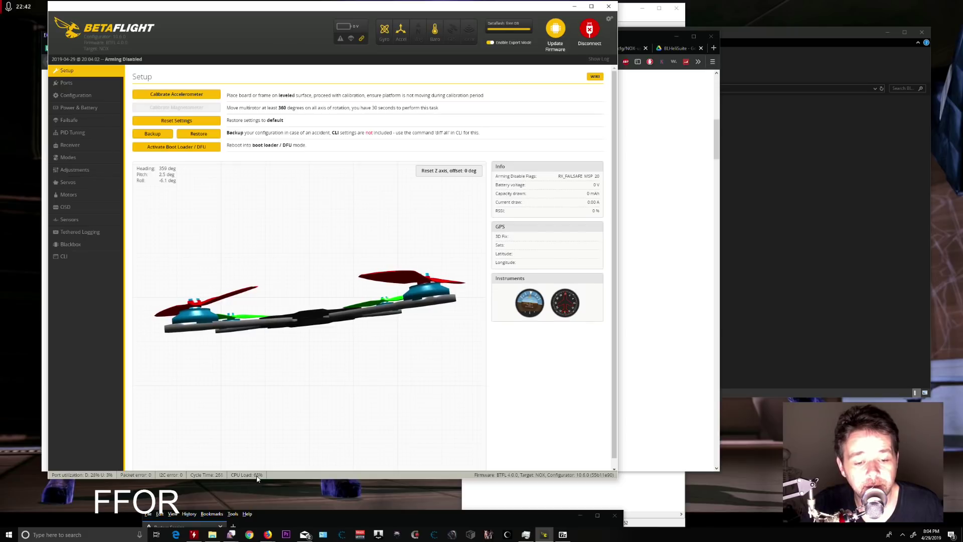
Disable the accelerometer in the board's system configuration, then save and reboot
{"action": "left_click", "coordinate": [87, 95]}
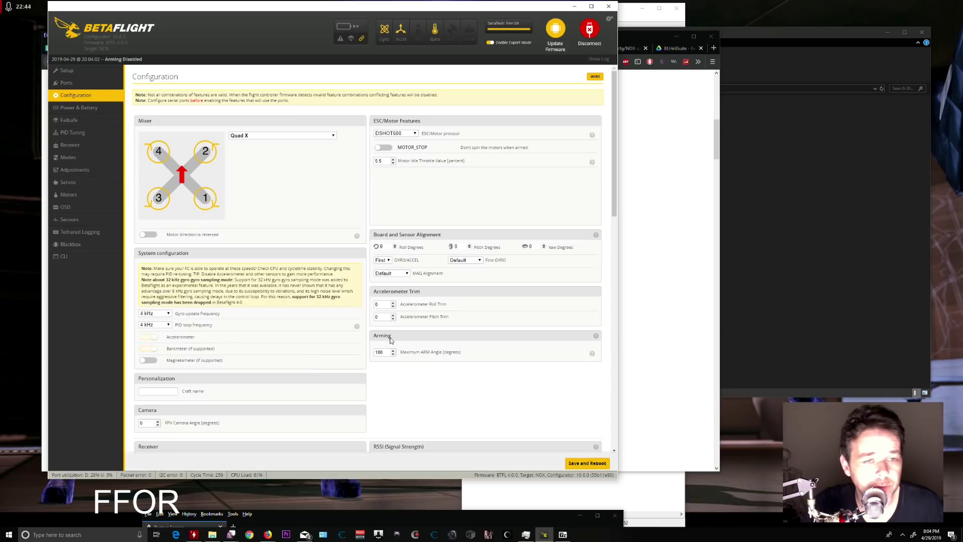
{"action": "scroll", "coordinate": [400, 255], "scroll_direction": "down", "scroll_amount": 2}
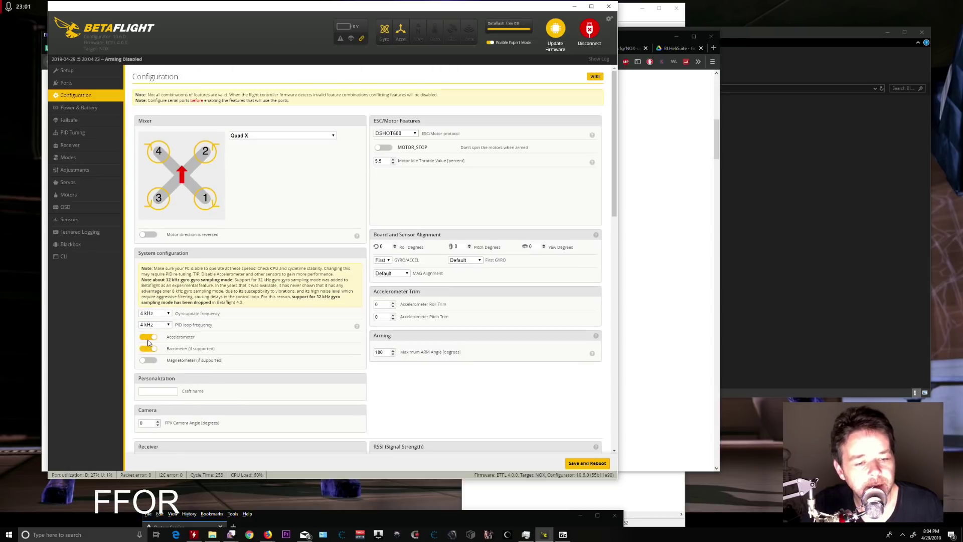
{"action": "left_click", "coordinate": [148, 337]}
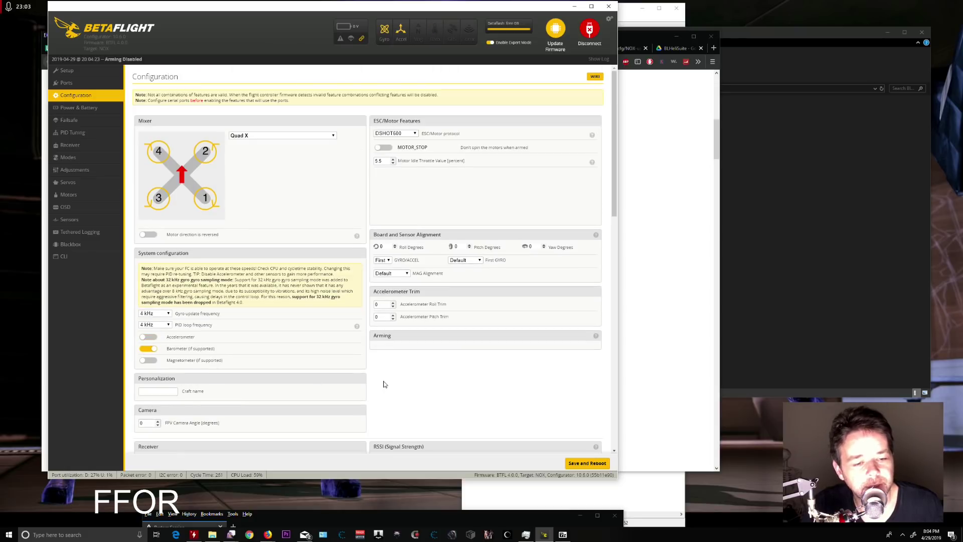
{"action": "left_click", "coordinate": [587, 463]}
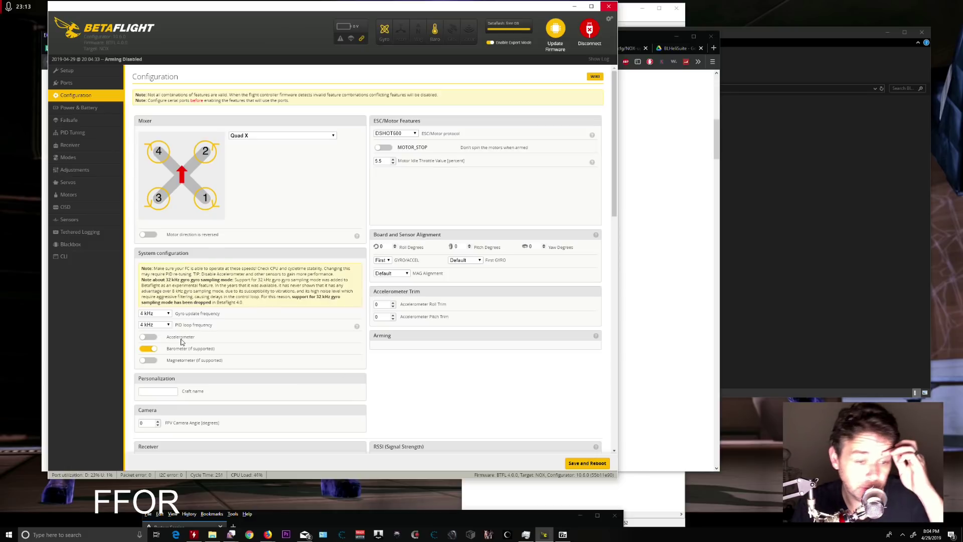
{"action": "scroll", "coordinate": [499, 191], "scroll_direction": "down", "scroll_amount": 6}
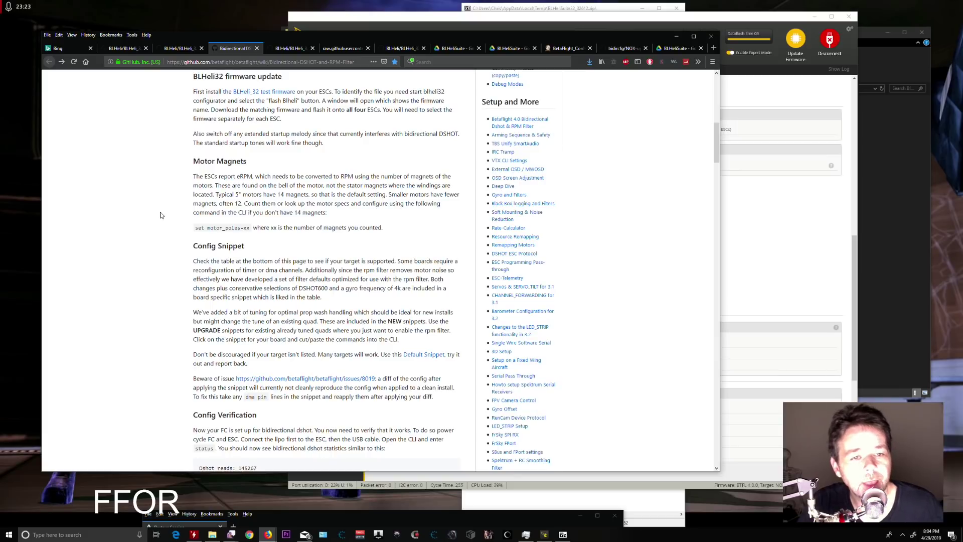
Go back to the wiki page in the browser and read the Motor Magnets section with its set motor_poles command
{"action": "scroll", "coordinate": [160, 215], "scroll_direction": "up", "scroll_amount": 5}
{"action": "scroll", "coordinate": [158, 251], "scroll_direction": "down", "scroll_amount": 4}
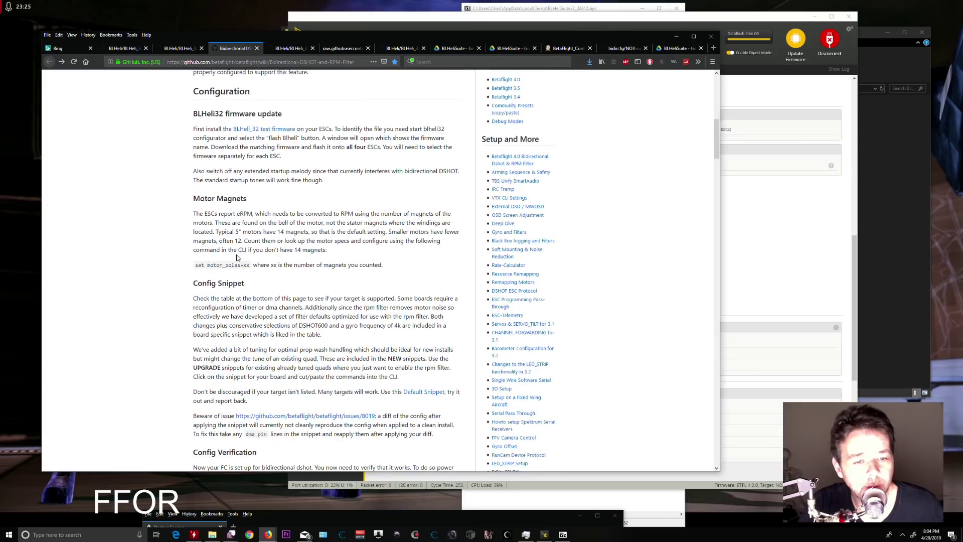
{"action": "double_click", "coordinate": [201, 265]}
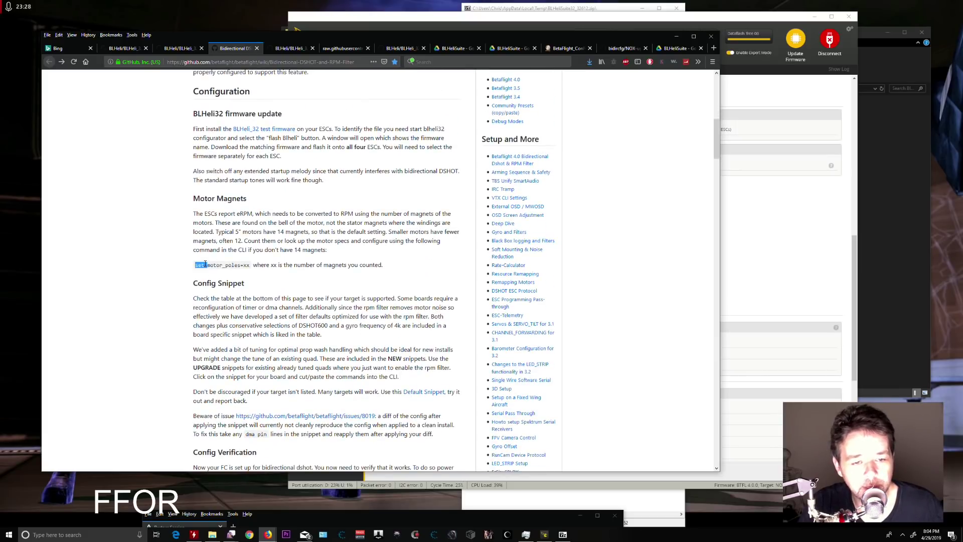
{"action": "left_click", "coordinate": [202, 264]}
Switch to Betaflight Configurator, reopen the command line and query the motor_poles setting
{"action": "left_click", "coordinate": [822, 266]}
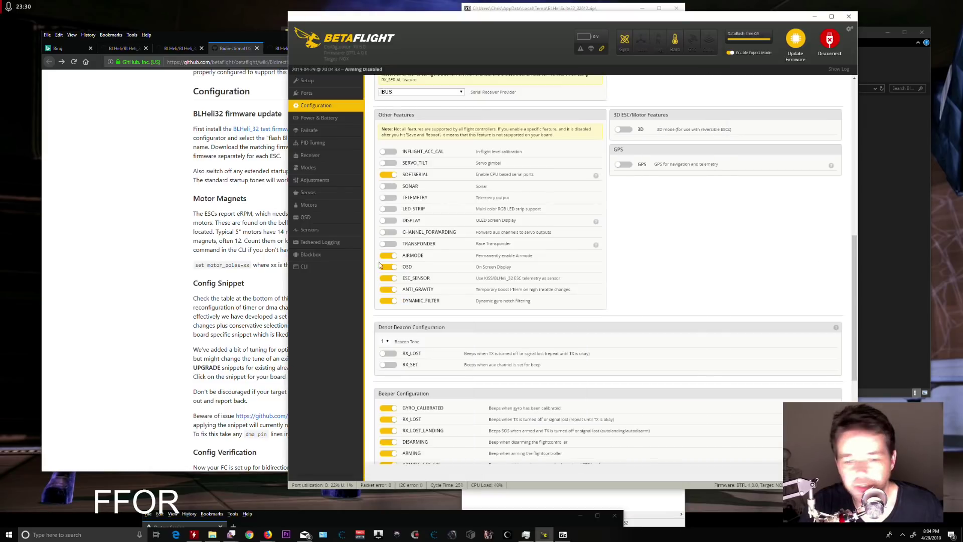
{"action": "left_click", "coordinate": [304, 266]}
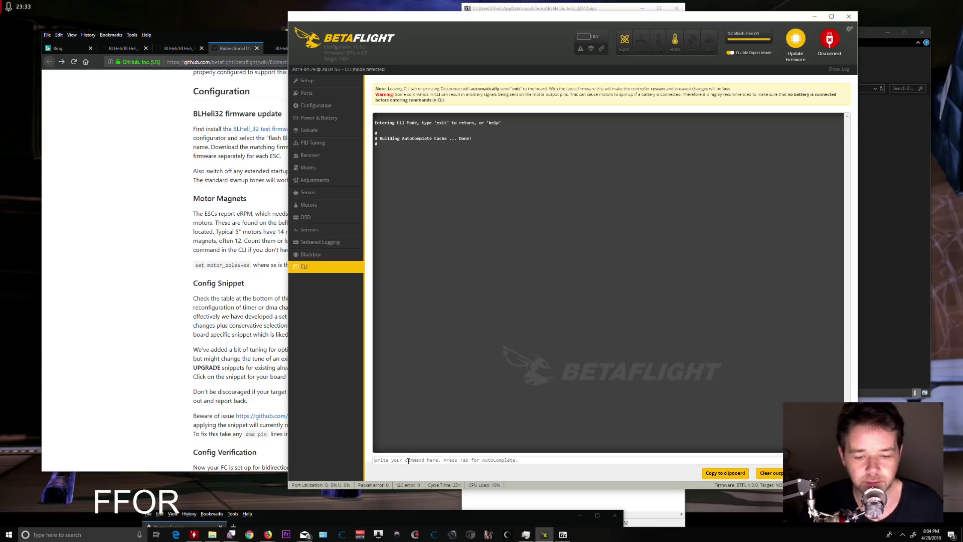
{"action": "type", "text": "get motor"}
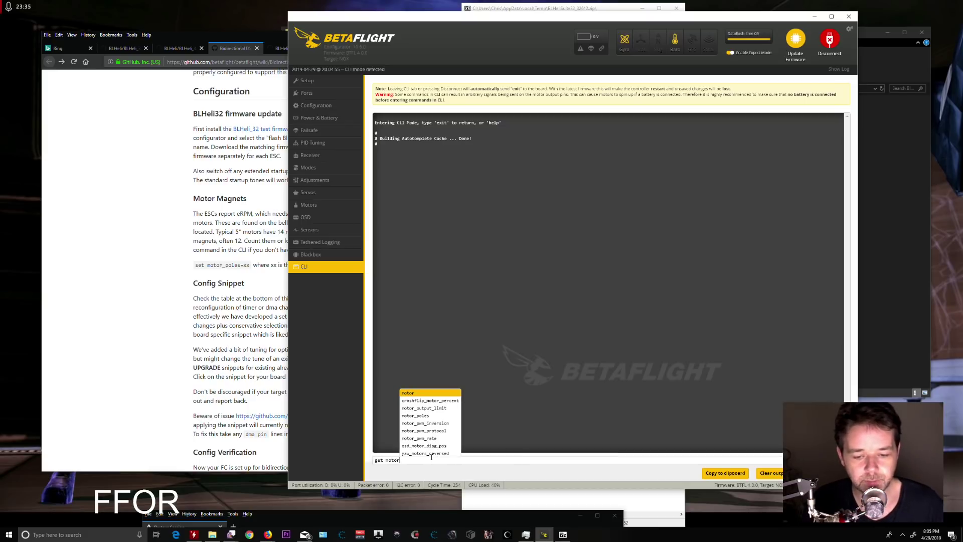
{"action": "left_click", "coordinate": [431, 415]}
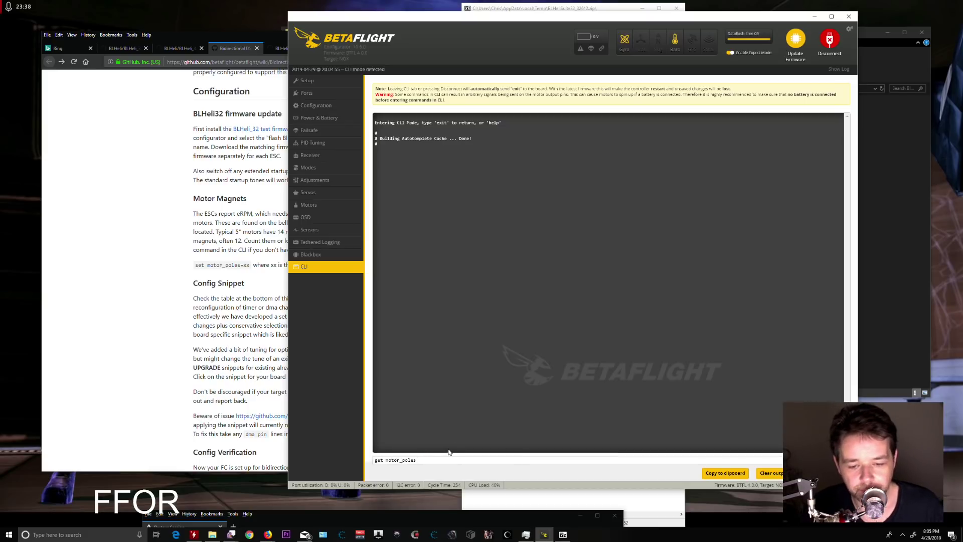
{"action": "key", "text": "Return"}
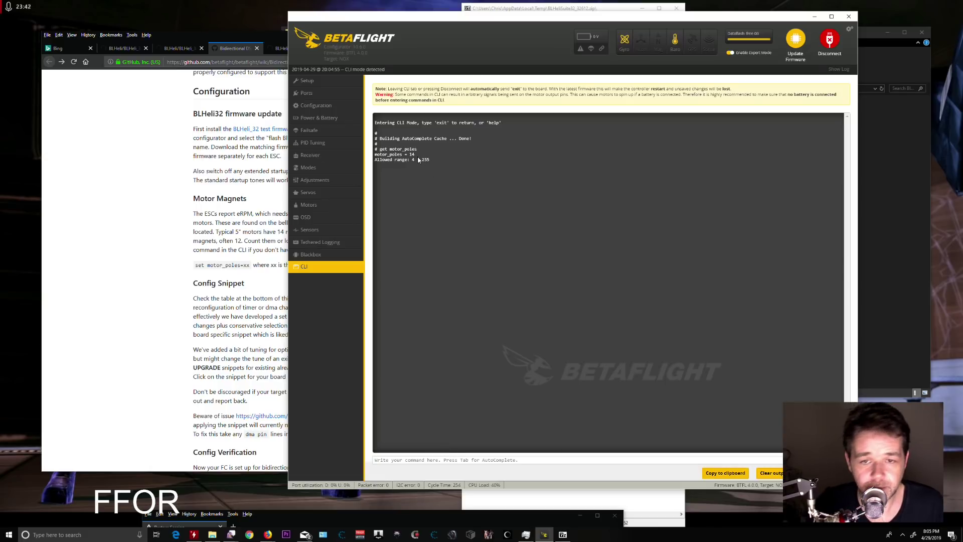
Set motor_poles to 12 in the command line by editing the previous query command
{"action": "key", "text": "Up"}
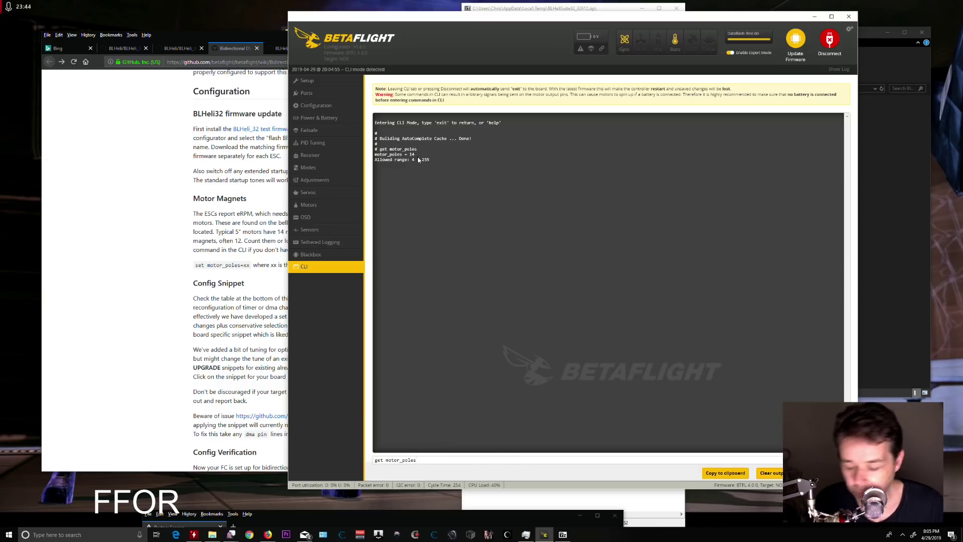
{"action": "key", "text": "Delete"}
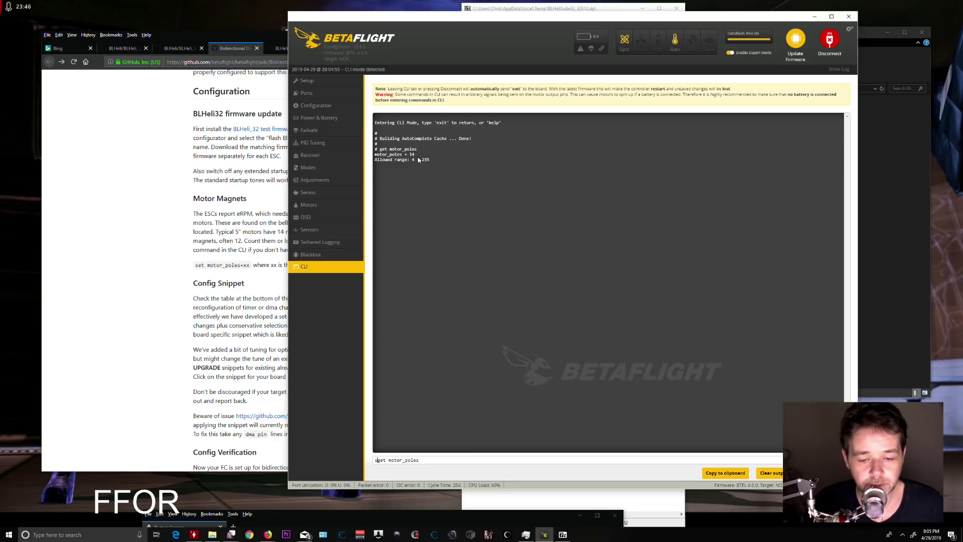
{"action": "type", "text": "s"}
{"action": "key", "text": "End"}
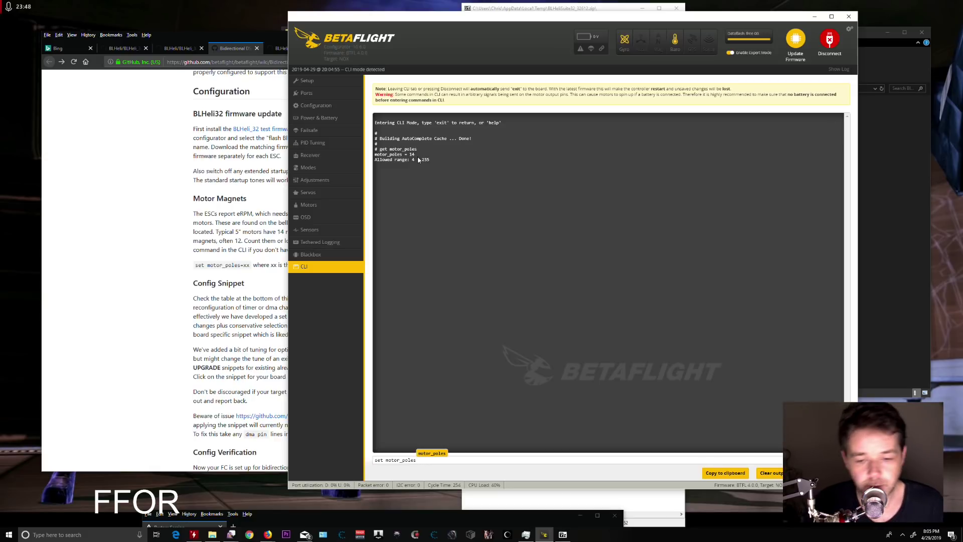
{"action": "type", "text": "= 12"}
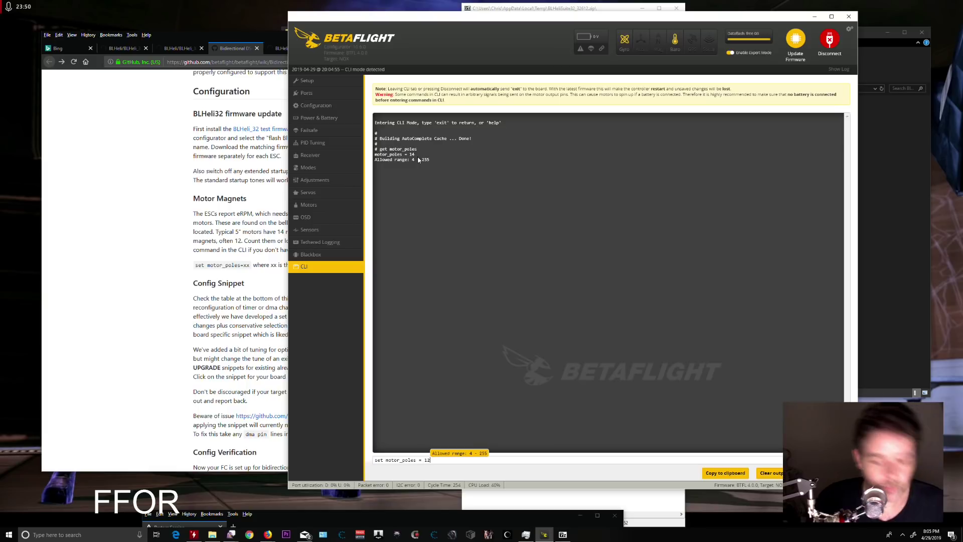
{"action": "key", "text": "Return"}
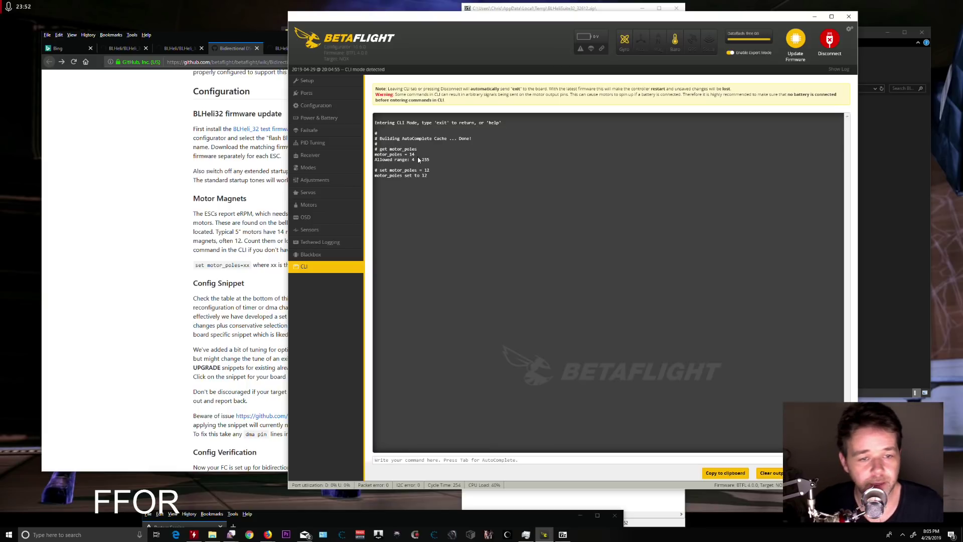
Return to the wiki page and highlight the Motor Magnets text from the typical 5" motors sentence through the set motor_poles line
{"action": "left_click", "coordinate": [165, 250]}
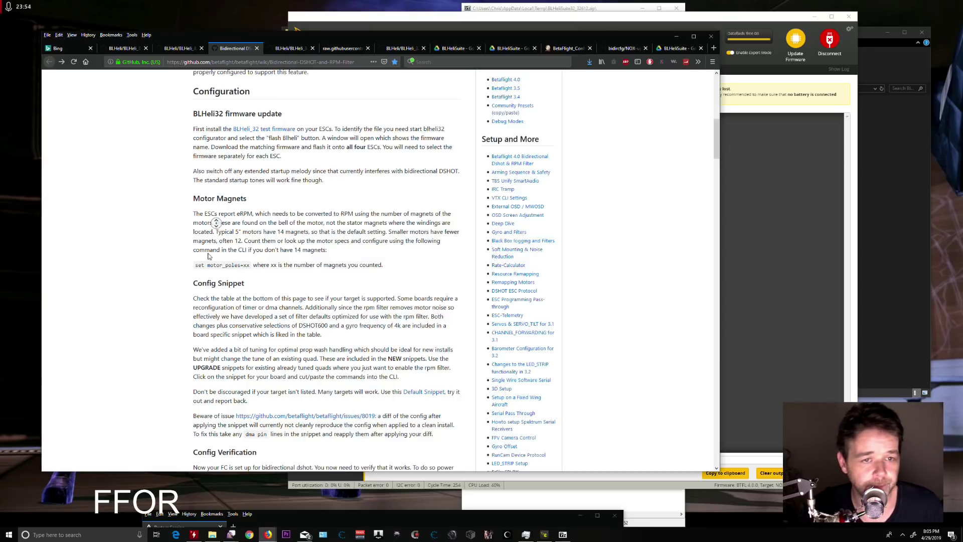
{"action": "scroll", "coordinate": [221, 215], "scroll_direction": "down", "scroll_amount": 3}
{"action": "left_click_drag", "start_coordinate": [248, 132], "coordinate": [211, 142]}
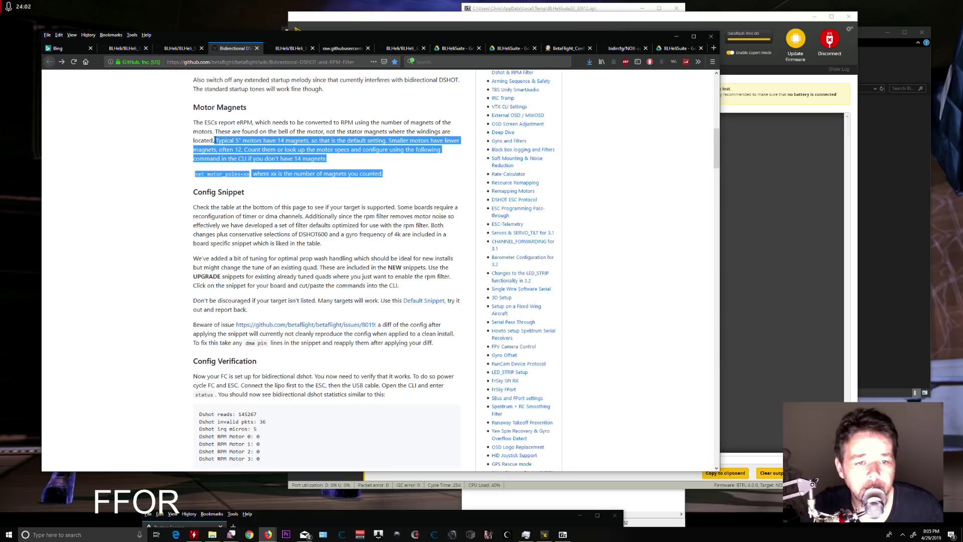
Switch from the wiki page to Betaflight Configurator and save the motor_poles change with the save command
{"action": "left_click", "coordinate": [309, 129]}
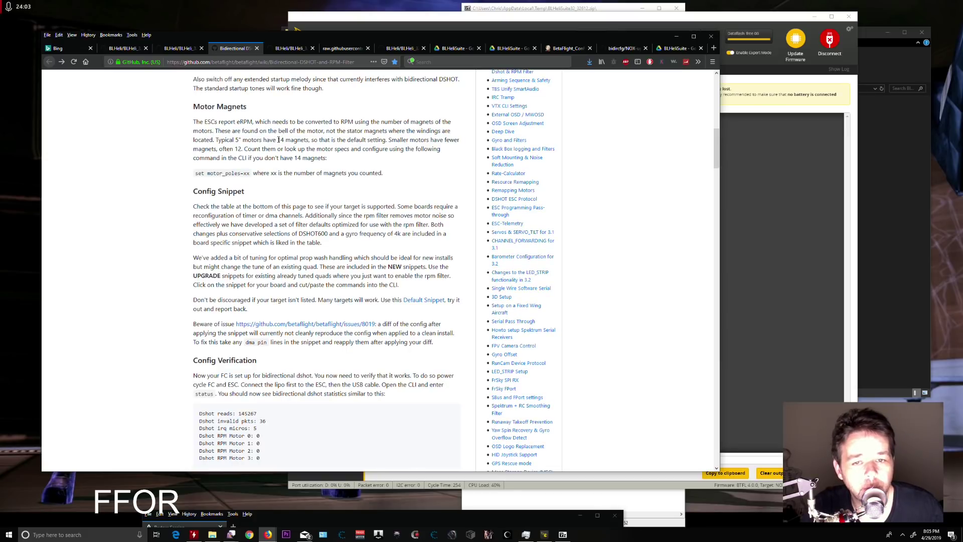
{"action": "scroll", "coordinate": [328, 160], "scroll_direction": "down", "scroll_amount": 1}
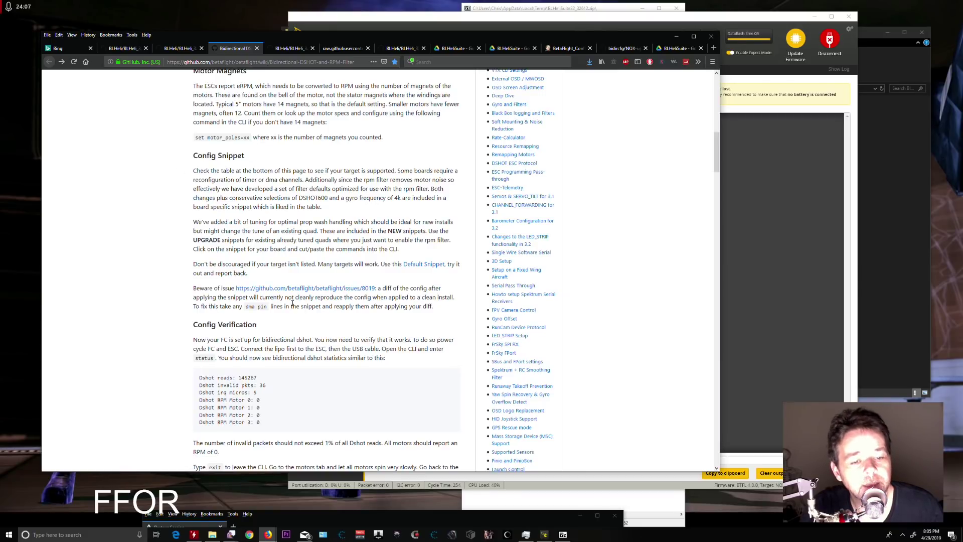
{"action": "scroll", "coordinate": [292, 303], "scroll_direction": "down", "scroll_amount": 1}
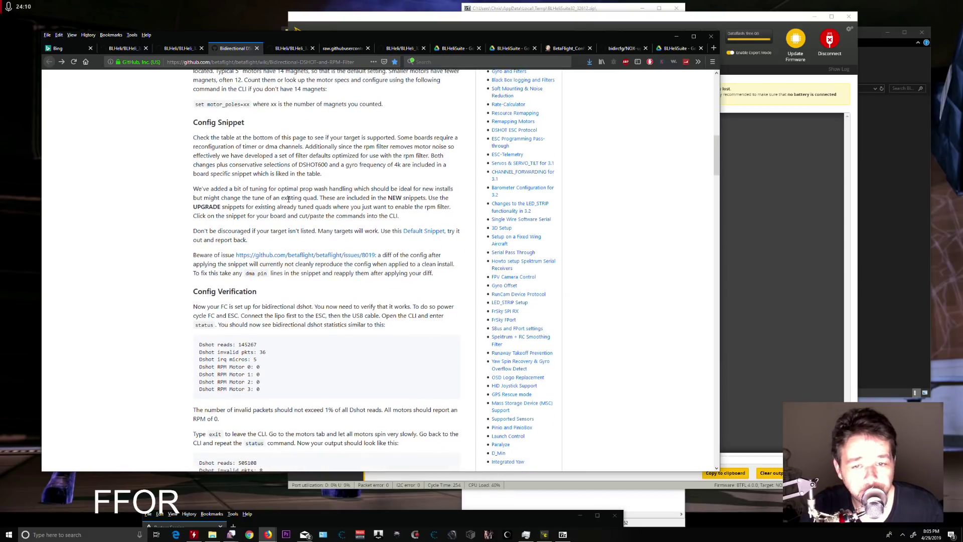
{"action": "left_click", "coordinate": [801, 223]}
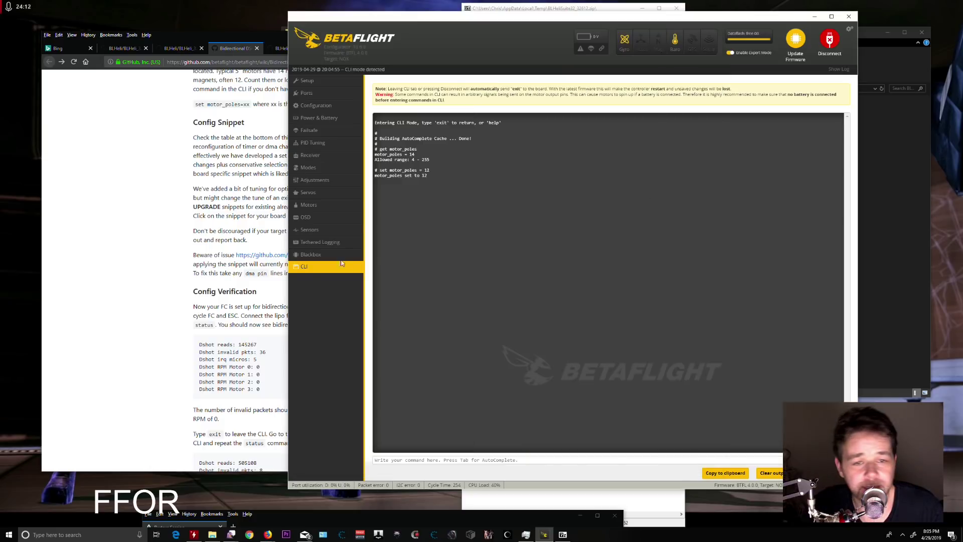
{"action": "left_click", "coordinate": [472, 457]}
{"action": "type", "text": "s"}
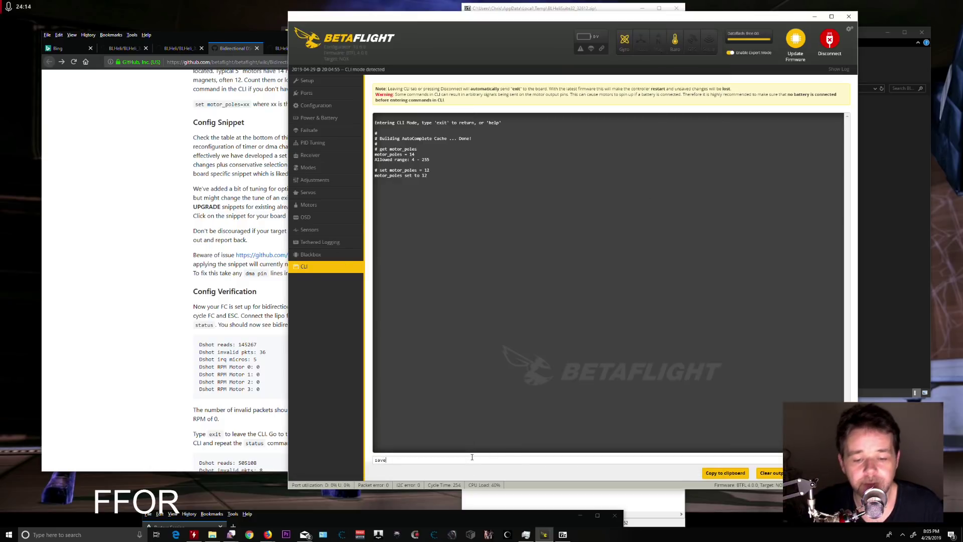
{"action": "type", "text": "ave"}
{"action": "key", "text": "Return"}
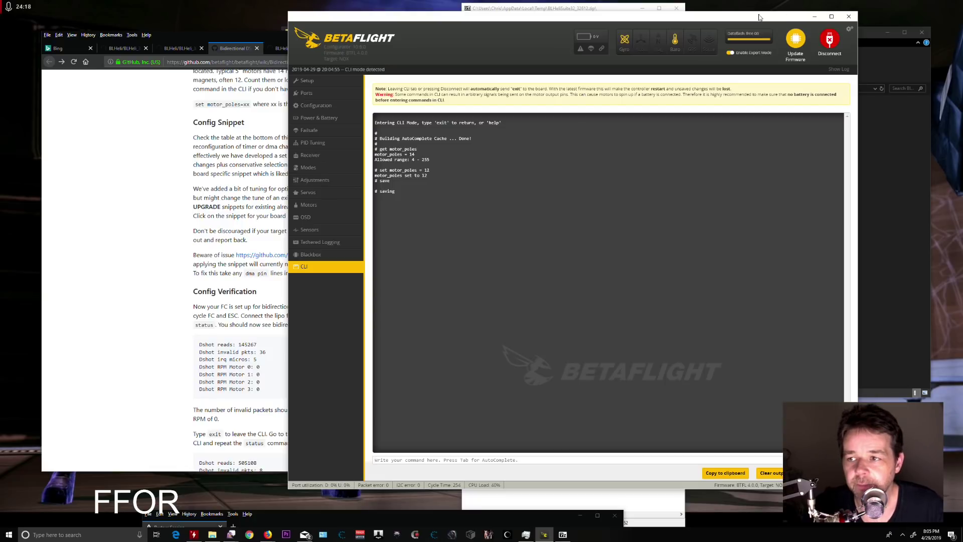
Move the configurator window fully into view and reconnect to the flight controller
{"action": "left_click_drag", "start_coordinate": [760, 17], "coordinate": [577, 28]}
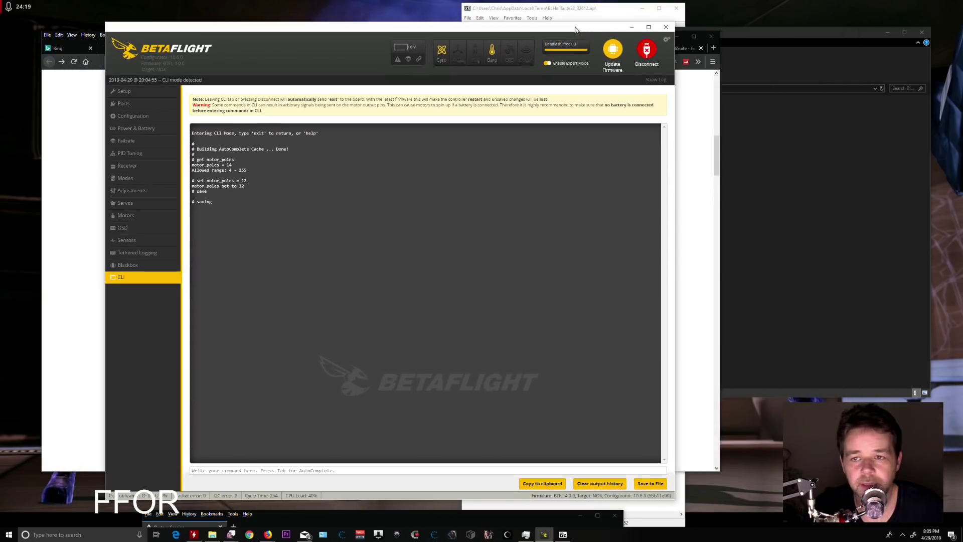
{"action": "left_click", "coordinate": [648, 50]}
{"action": "left_click", "coordinate": [647, 50]}
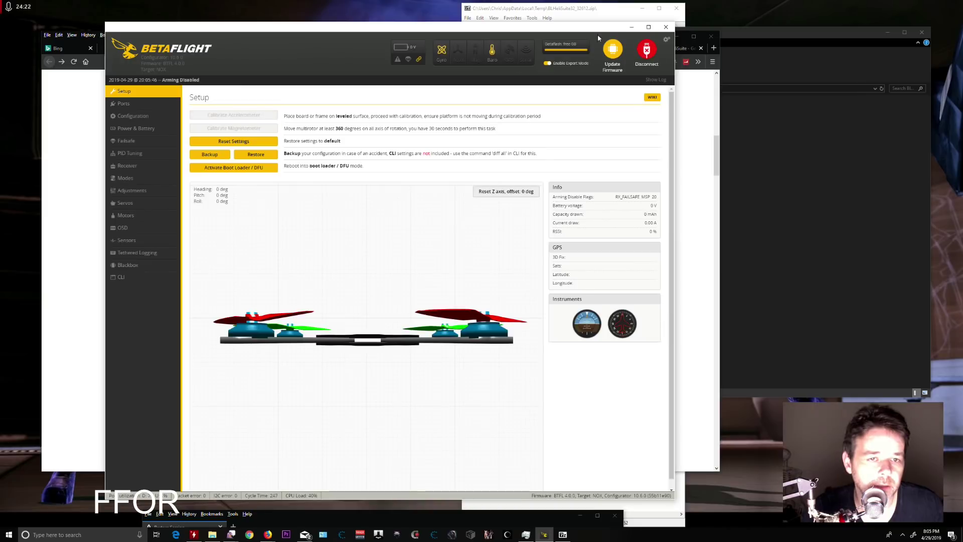
Review the board's Ports, Configuration, Power & Battery and Failsafe settings, including the other features and beeper configuration
{"action": "left_click", "coordinate": [131, 105]}
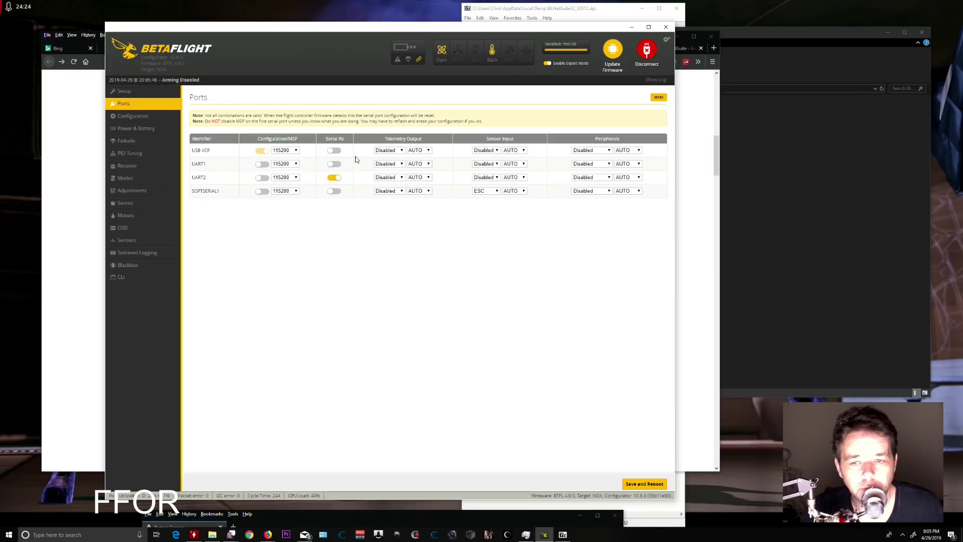
{"action": "left_click", "coordinate": [133, 116]}
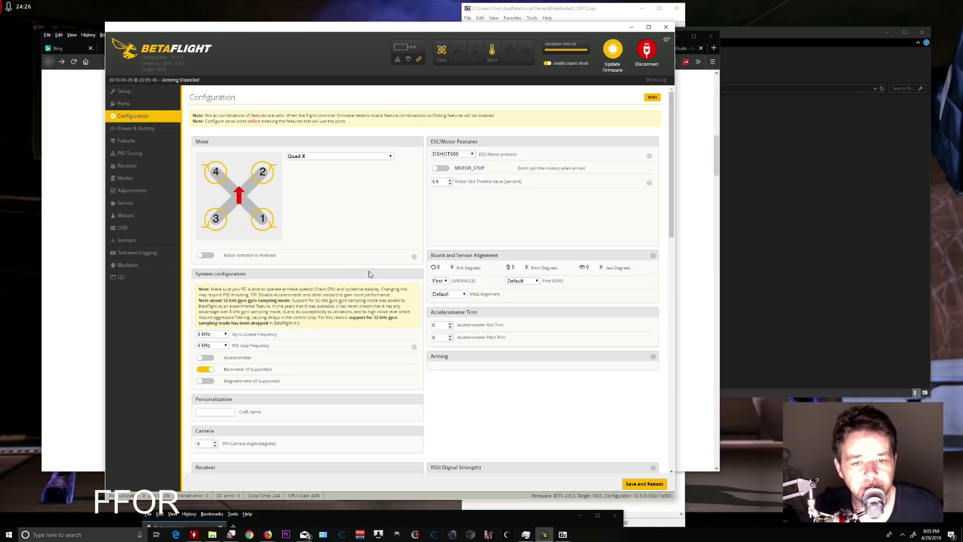
{"action": "scroll", "coordinate": [512, 278], "scroll_direction": "down", "scroll_amount": 8}
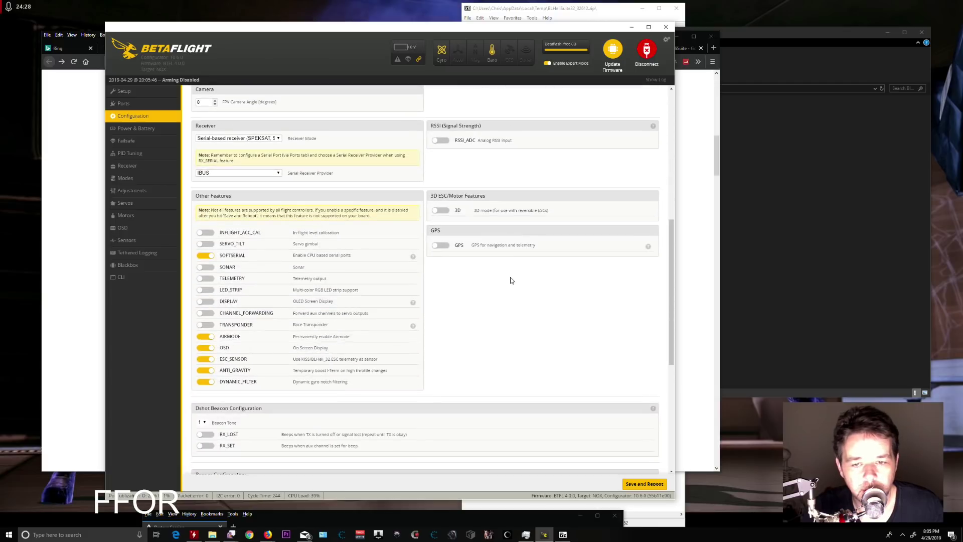
{"action": "scroll", "coordinate": [524, 301], "scroll_direction": "down", "scroll_amount": 3}
{"action": "scroll", "coordinate": [529, 301], "scroll_direction": "down", "scroll_amount": 3}
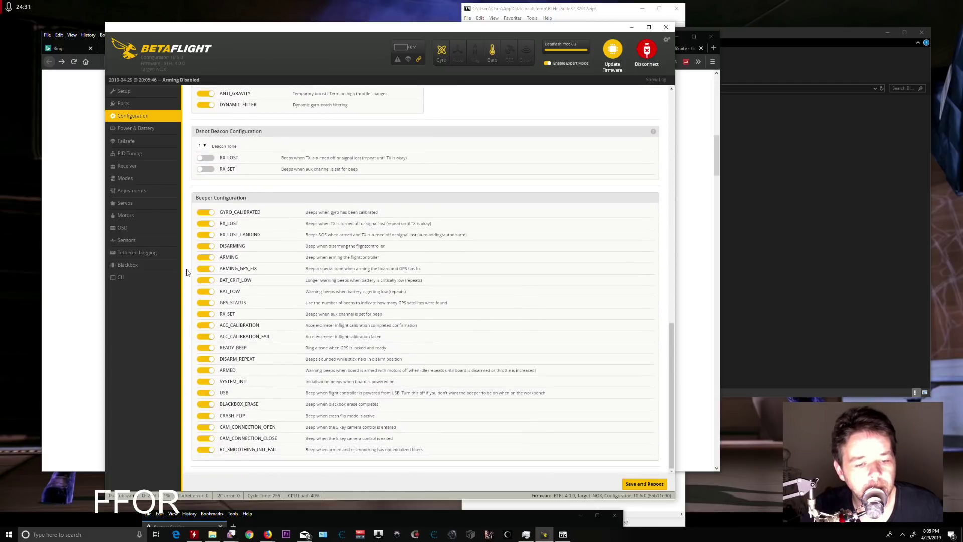
{"action": "left_click", "coordinate": [136, 128]}
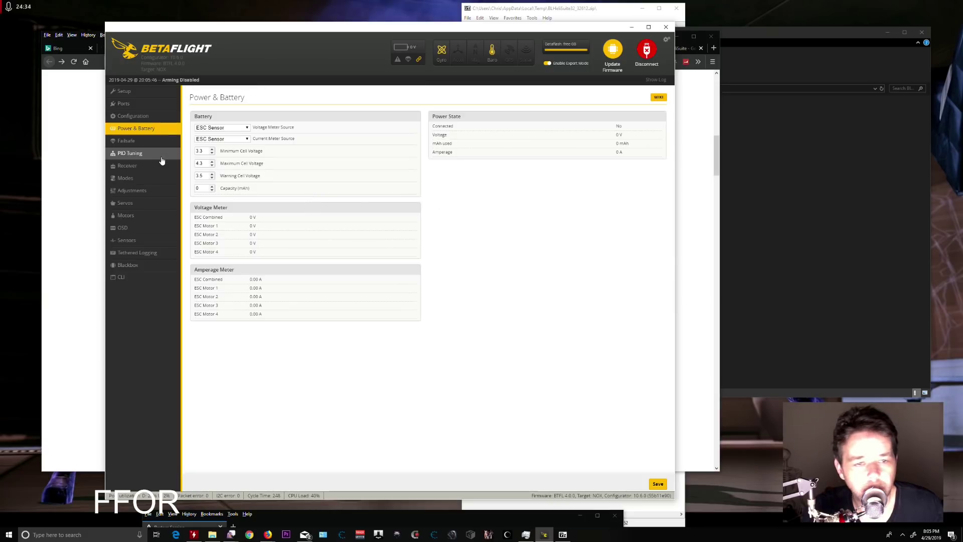
{"action": "left_click", "coordinate": [127, 141]}
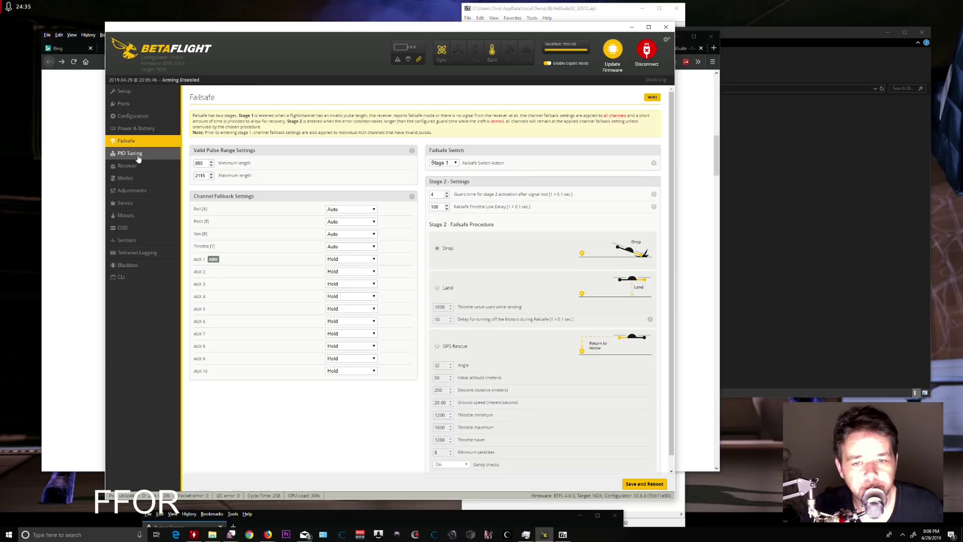
Examine the PID values and the gyro and D term filter settings under PID Tuning
{"action": "left_click", "coordinate": [131, 154]}
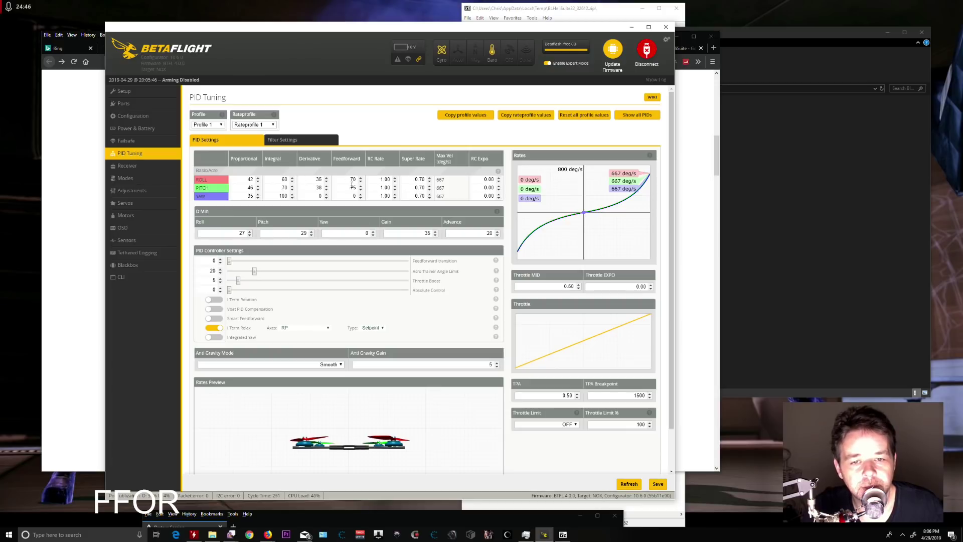
{"action": "left_click", "coordinate": [300, 140]}
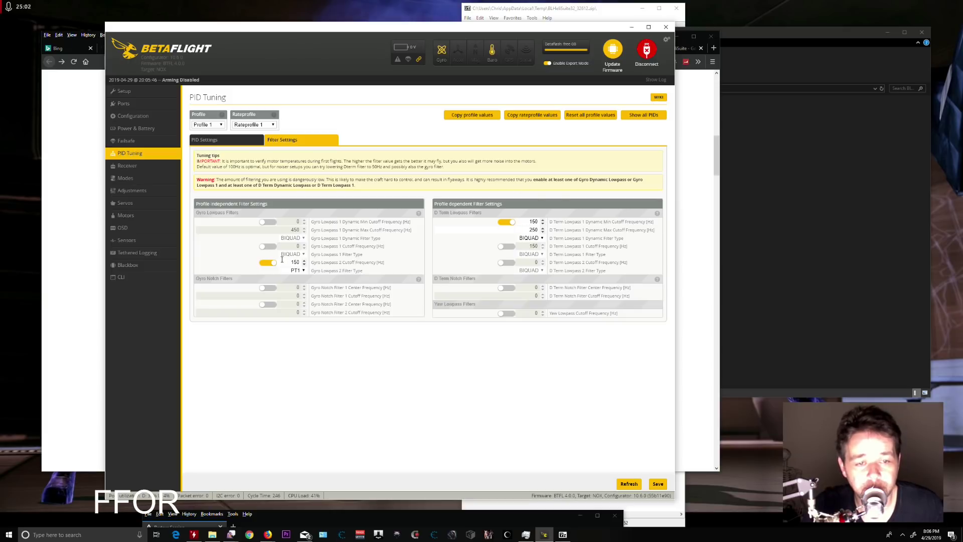
{"action": "left_click", "coordinate": [197, 141]}
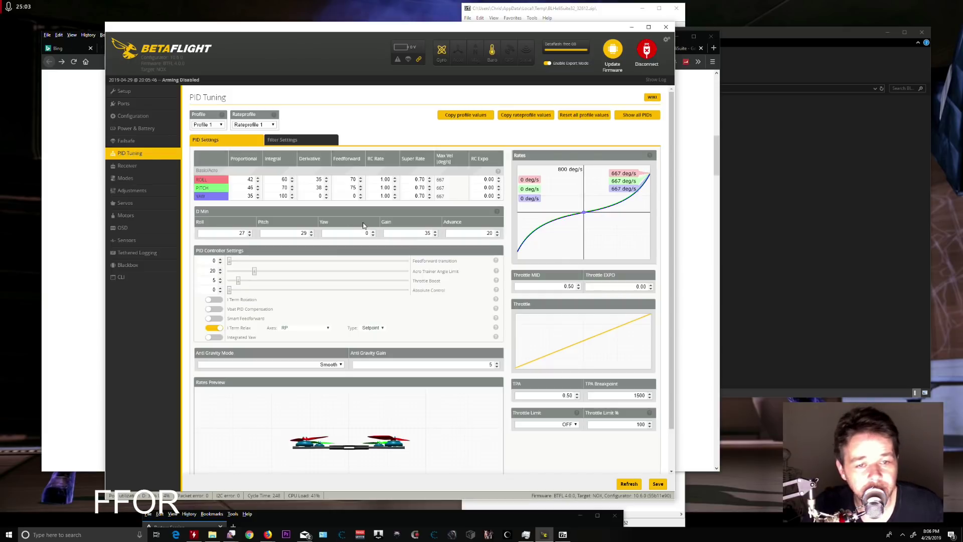
Reopen the command line and arrange the configurator beside the wiki page showing the Config Verification section
{"action": "left_click", "coordinate": [123, 277]}
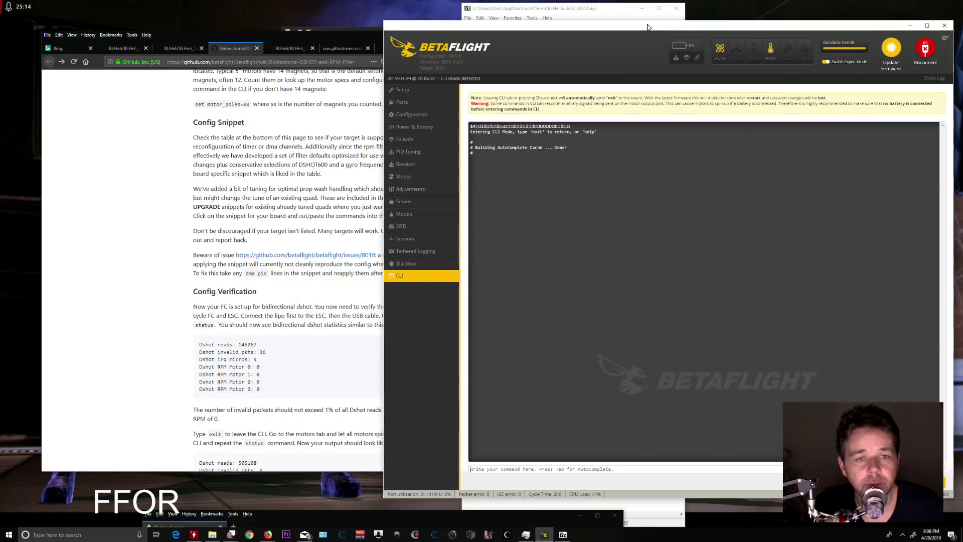
{"action": "left_click_drag", "start_coordinate": [647, 27], "coordinate": [637, 27]}
{"action": "left_click", "coordinate": [134, 222]}
{"action": "scroll", "coordinate": [425, 221], "scroll_direction": "down", "scroll_amount": 1}
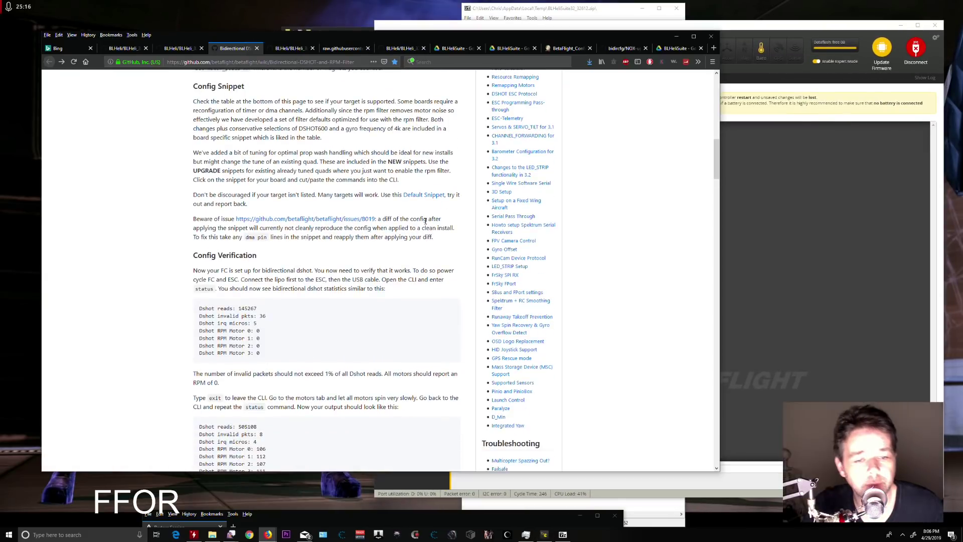
{"action": "left_click_drag", "start_coordinate": [490, 43], "coordinate": [407, 30]}
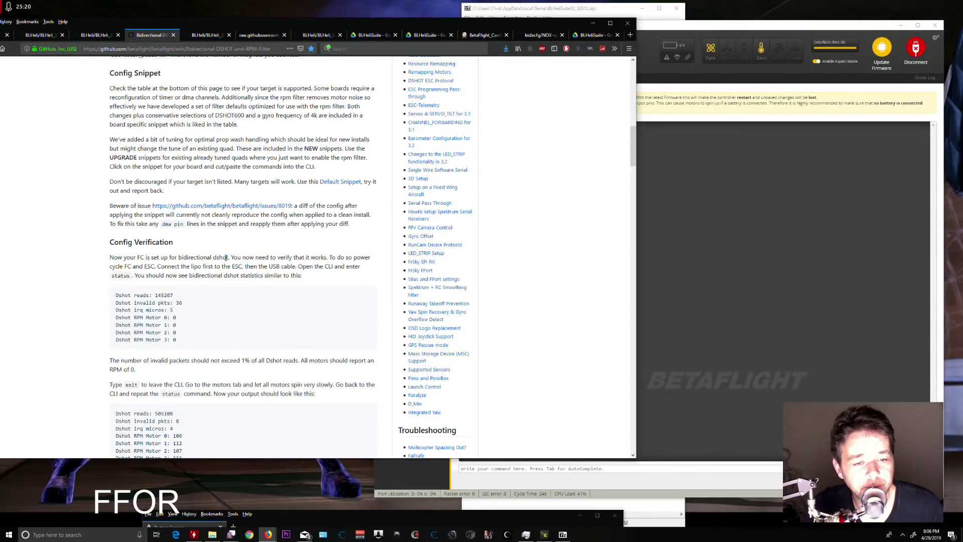
Read the Config Verification instructions on connecting the lipo before the USB cable, and shift the browser clear of the configurator
{"action": "left_click_drag", "start_coordinate": [227, 258], "coordinate": [176, 258]}
{"action": "left_click", "coordinate": [225, 258]}
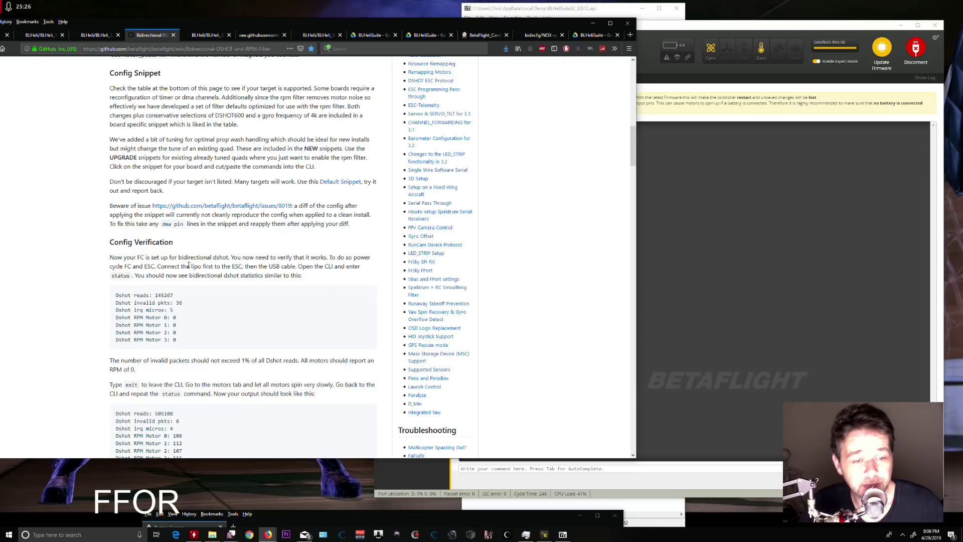
{"action": "left_click_drag", "start_coordinate": [157, 266], "coordinate": [288, 266]}
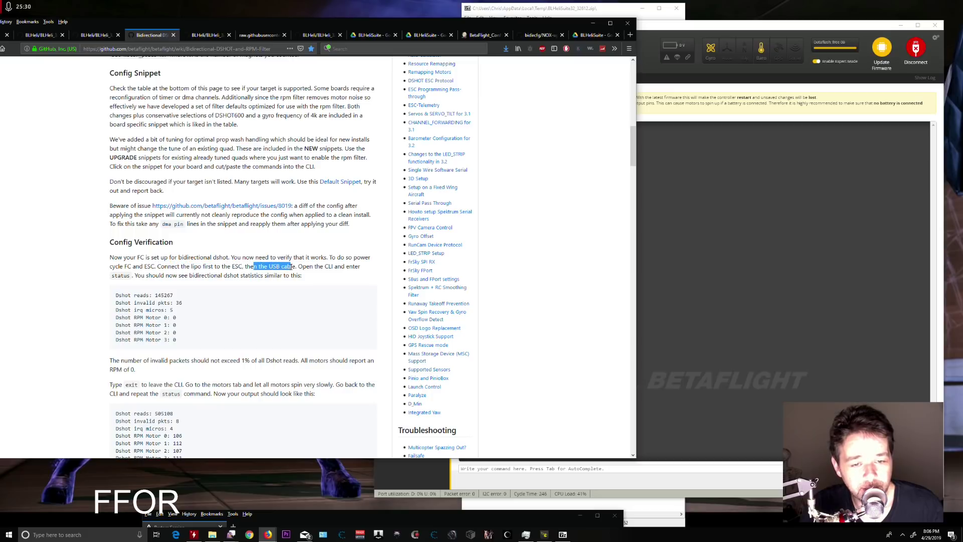
{"action": "left_click", "coordinate": [331, 275]}
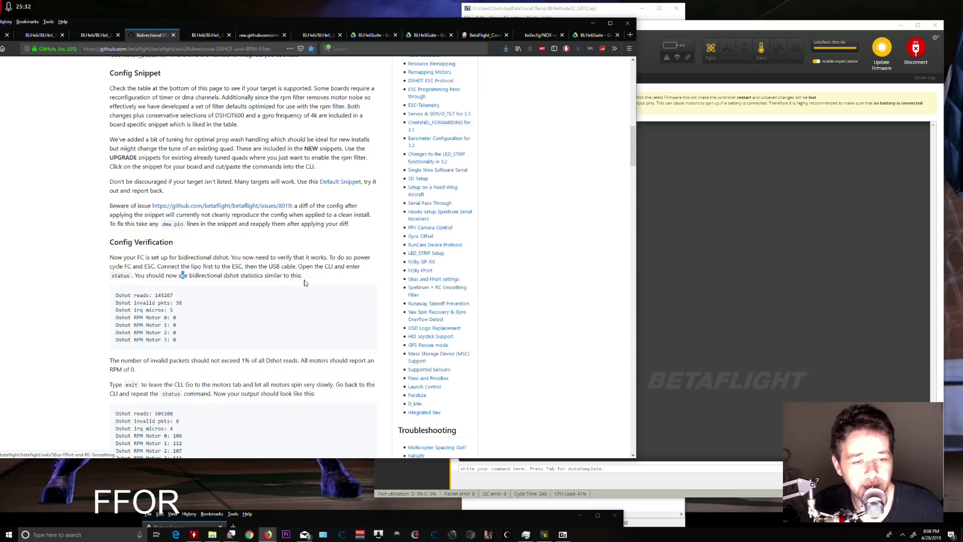
{"action": "left_click_drag", "start_coordinate": [357, 23], "coordinate": [334, 12]}
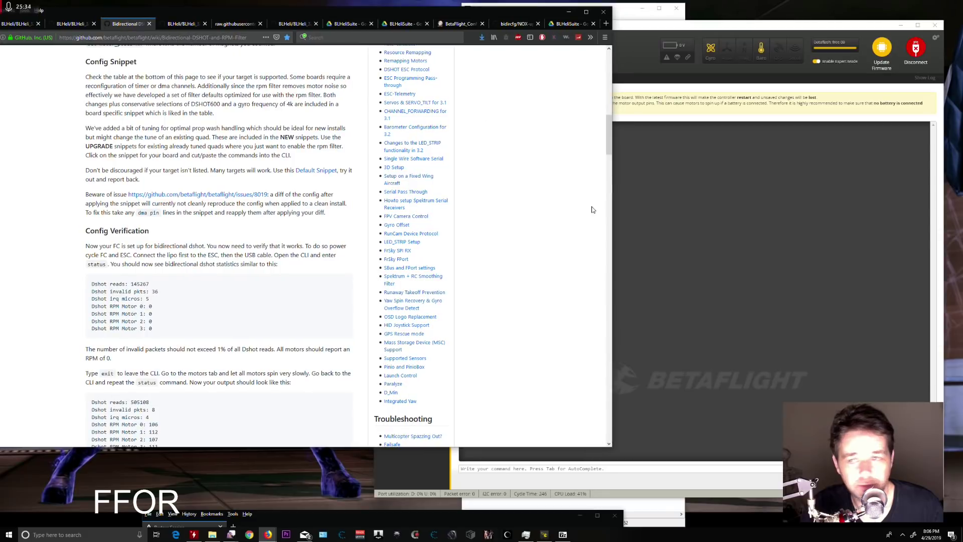
Switch to Betaflight Configurator, reconnect the flight controller and run the status command in the command line
{"action": "left_click", "coordinate": [679, 203]}
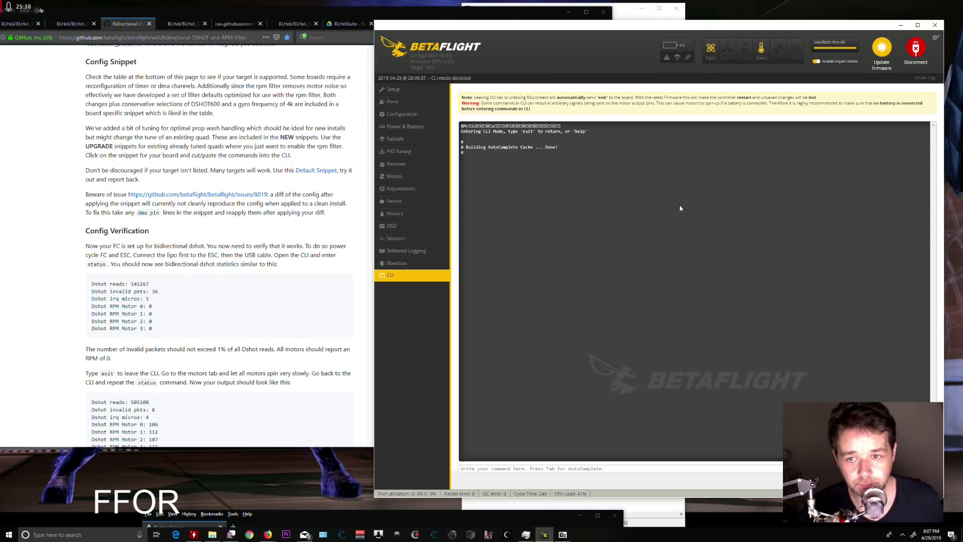
{"action": "left_click", "coordinate": [917, 50]}
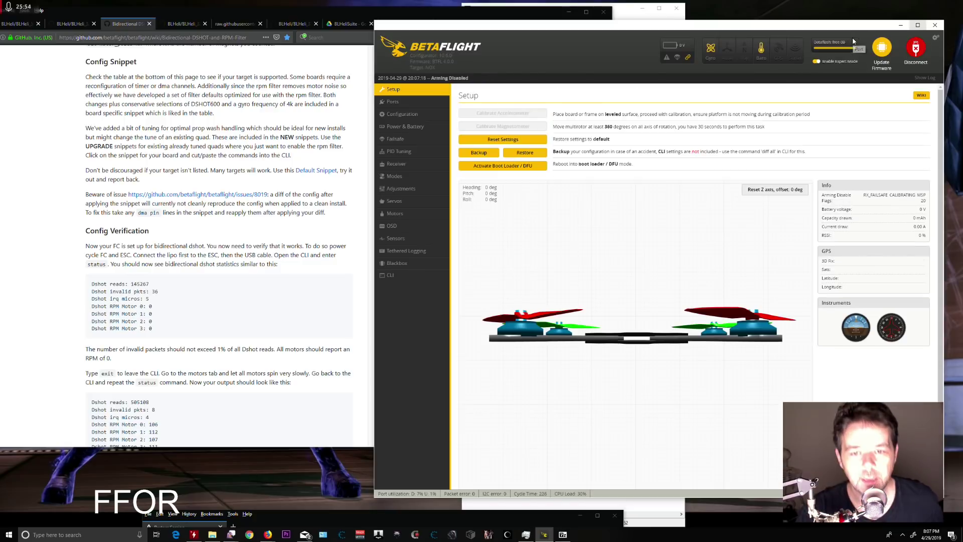
{"action": "left_click", "coordinate": [391, 275]}
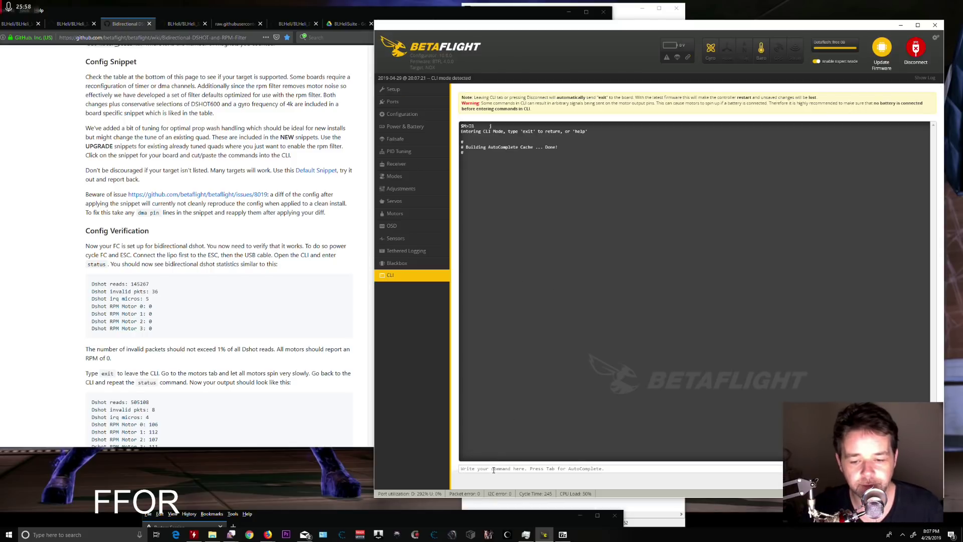
{"action": "type", "text": "stat"}
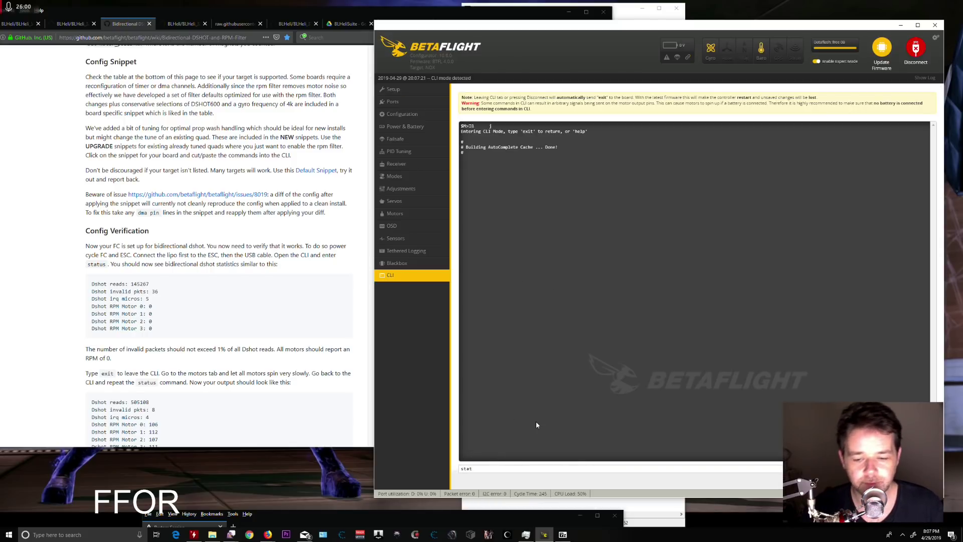
{"action": "type", "text": "us"}
{"action": "key", "text": "Return"}
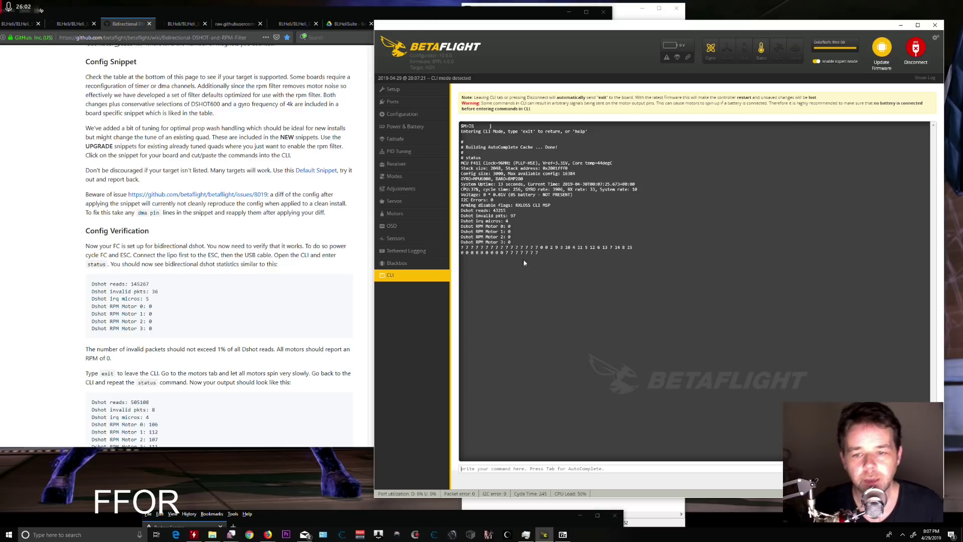
Examine the Dshot lines of the status output, highlighting the reads, invalid packets and motor RPM values
{"action": "left_click_drag", "start_coordinate": [521, 244], "coordinate": [460, 215]}
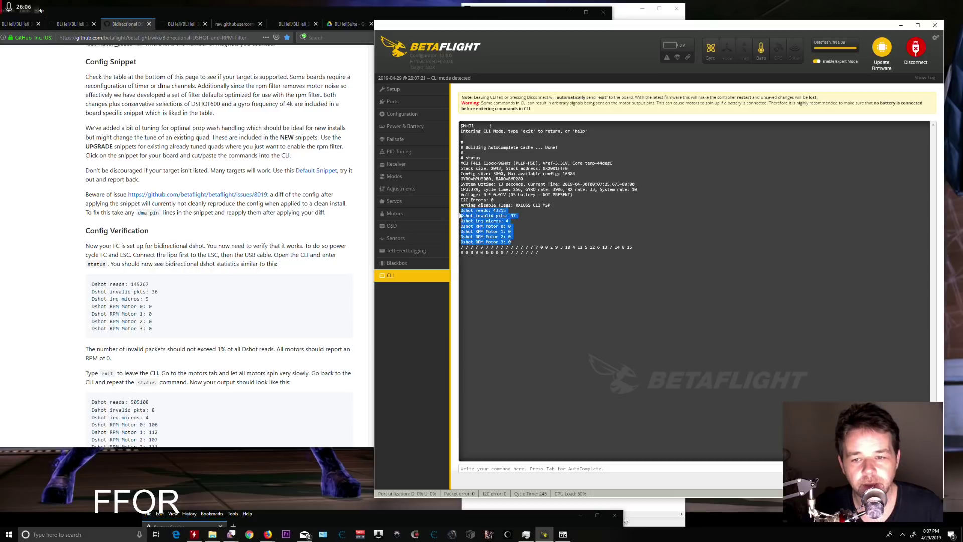
{"action": "left_click", "coordinate": [508, 234]}
{"action": "left_click_drag", "start_coordinate": [517, 217], "coordinate": [498, 211]}
{"action": "left_click", "coordinate": [498, 214]}
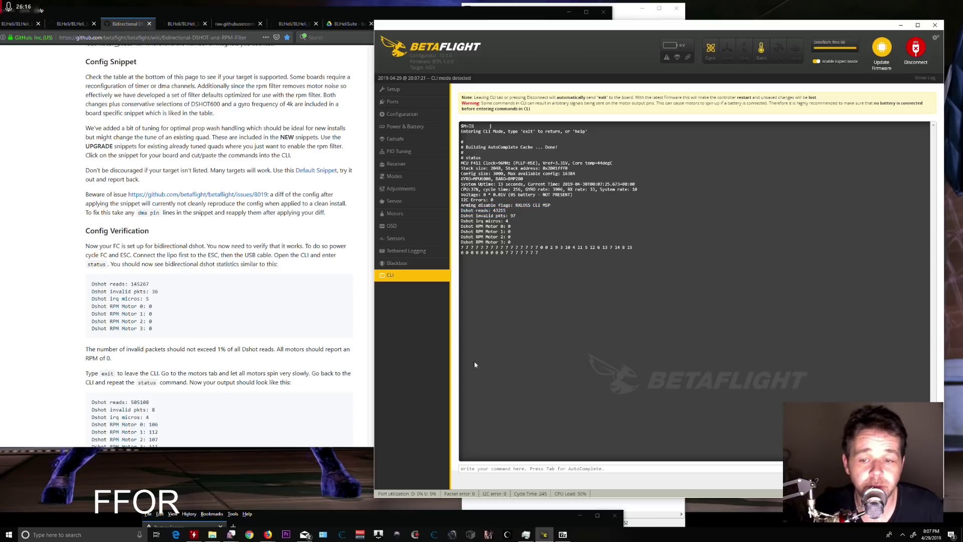
Return to the wiki, examine its example Dshot statistics and highlight the sentence on the 1% invalid packet limit
{"action": "left_click", "coordinate": [246, 319]}
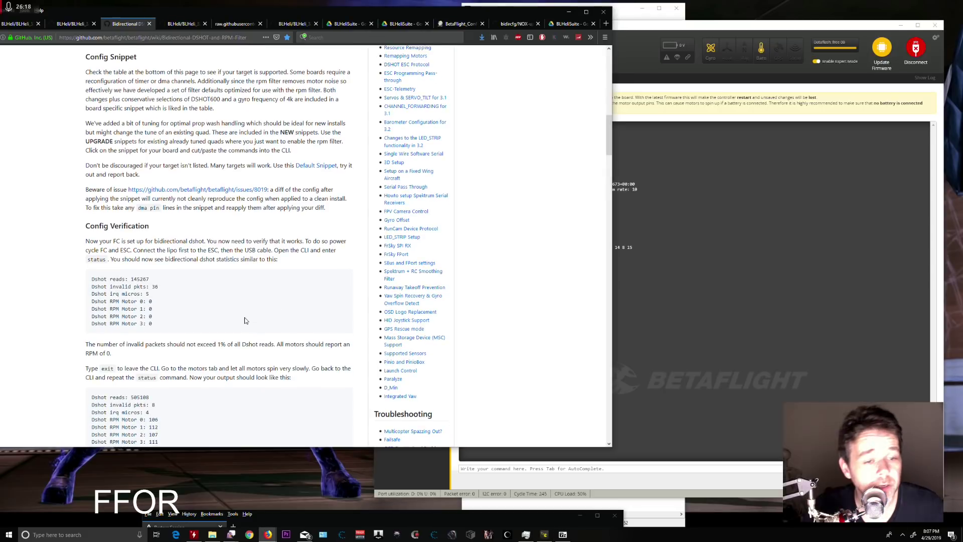
{"action": "left_click_drag", "start_coordinate": [164, 287], "coordinate": [133, 279]}
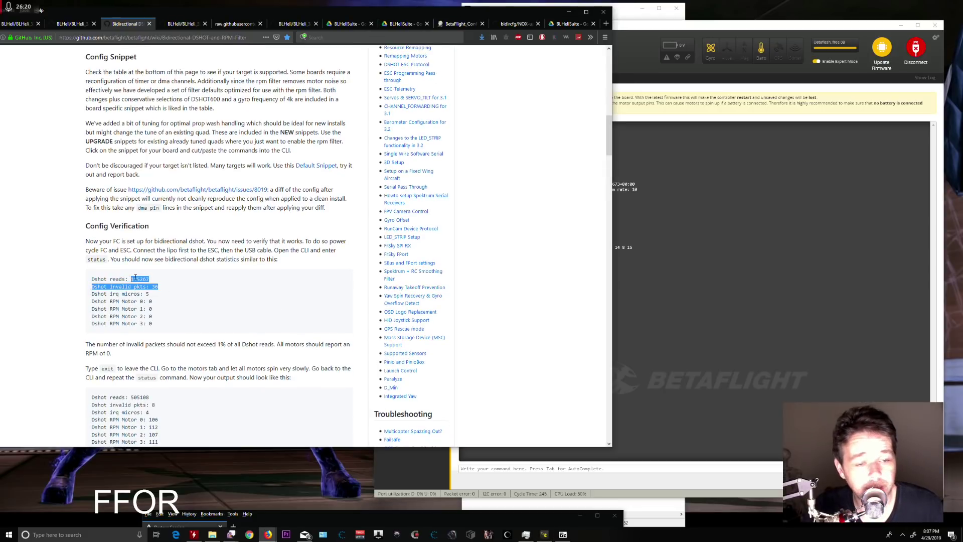
{"action": "left_click", "coordinate": [169, 280]}
{"action": "middle_click", "coordinate": [186, 296]}
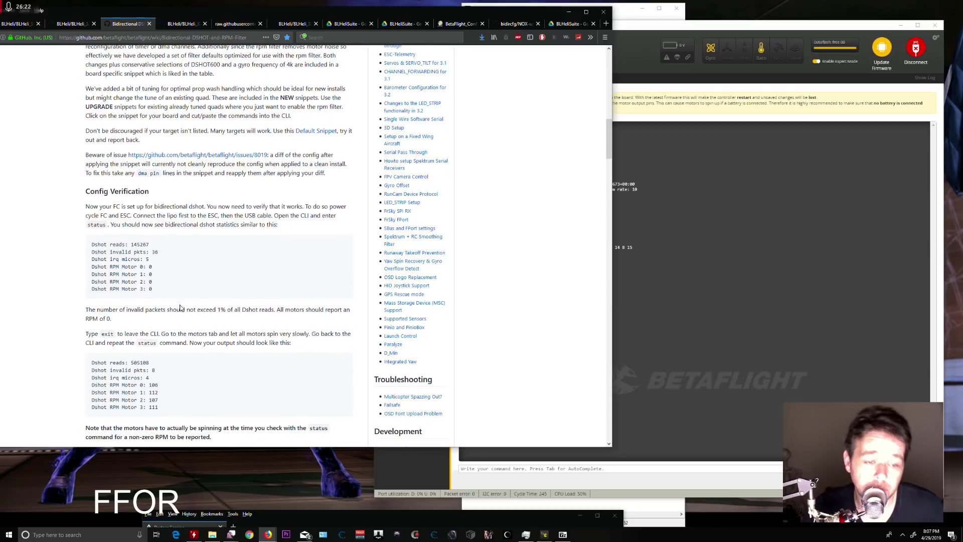
{"action": "left_click_drag", "start_coordinate": [168, 300], "coordinate": [66, 284]}
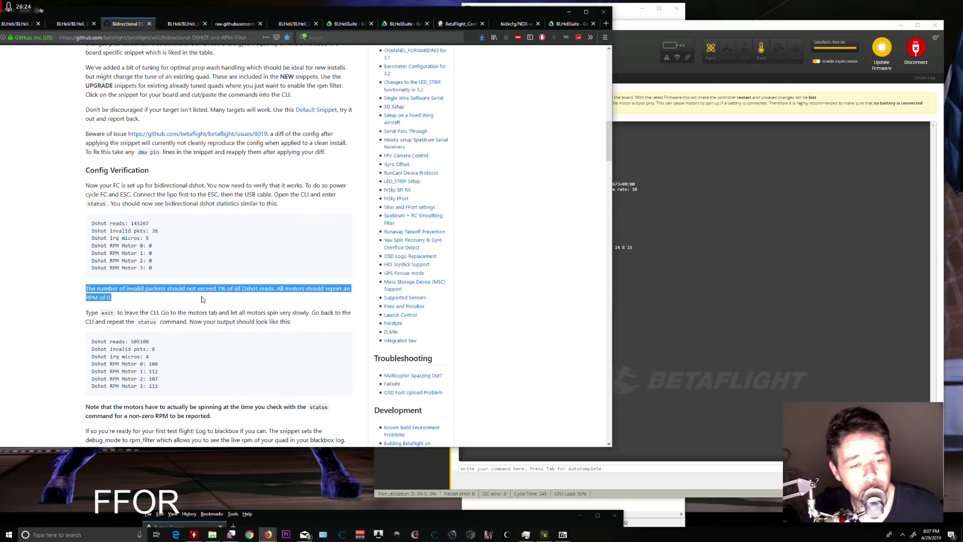
Following the wiki's motor-spin instruction, switch to Betaflight Configurator, enable motor test mode and raise the master motor output to 1040
{"action": "left_click", "coordinate": [190, 307]}
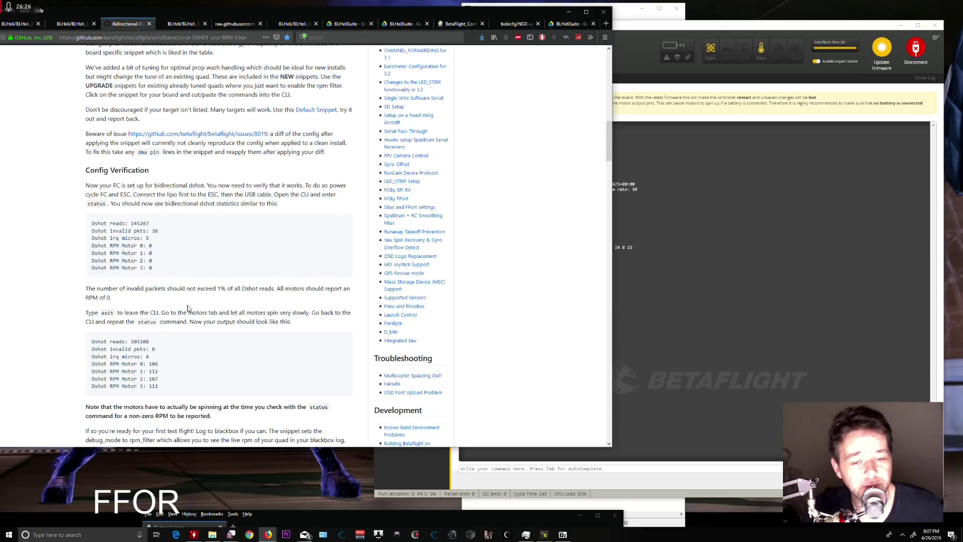
{"action": "middle_click", "coordinate": [187, 305]}
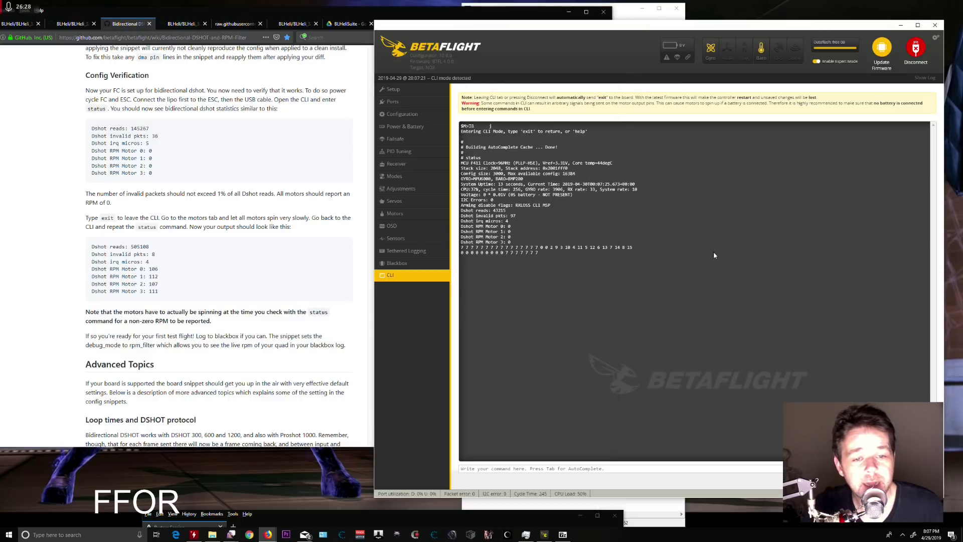
{"action": "left_click", "coordinate": [714, 251]}
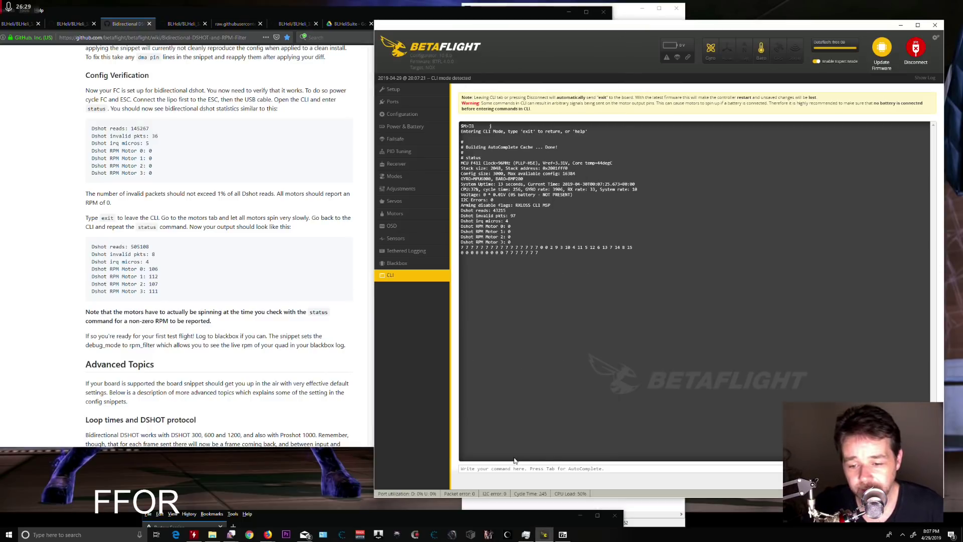
{"action": "left_click", "coordinate": [414, 211]}
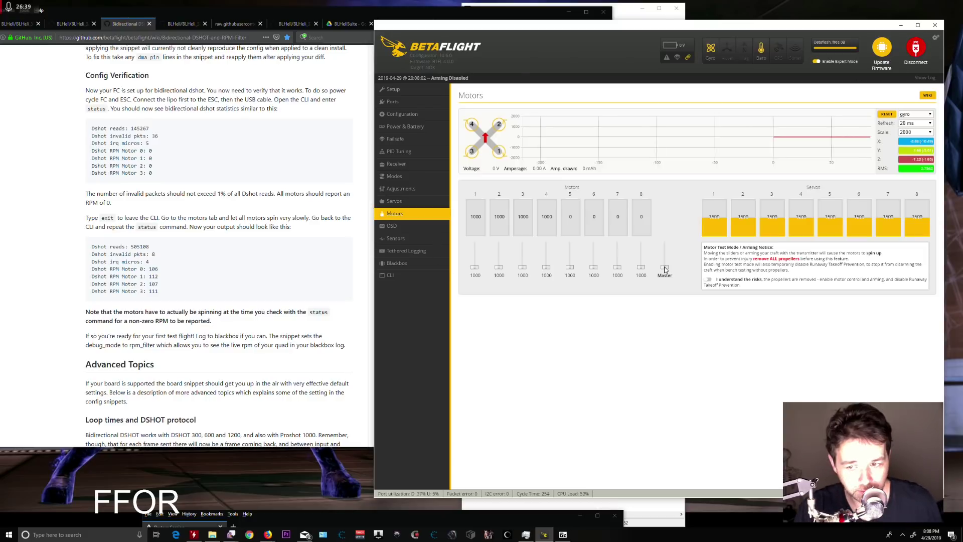
{"action": "left_click", "coordinate": [707, 280]}
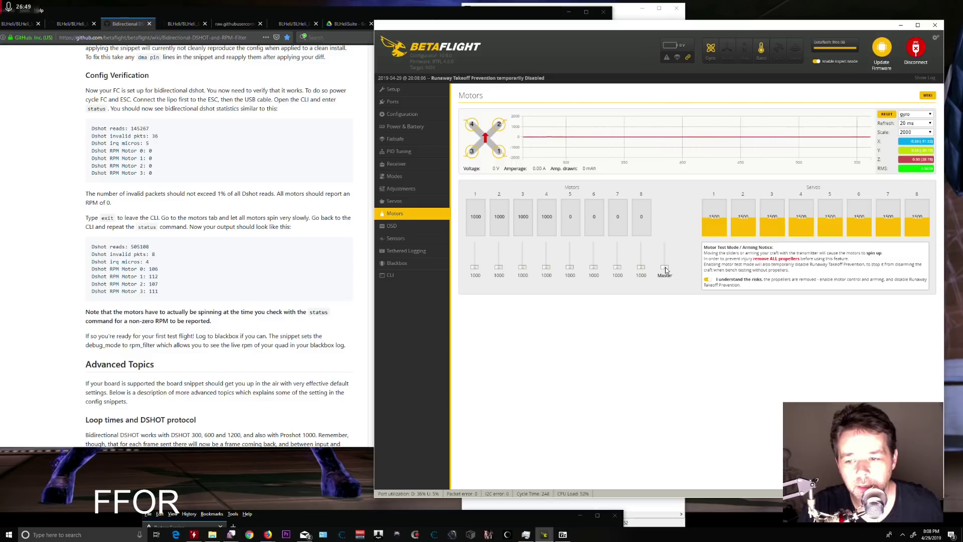
{"action": "scroll", "coordinate": [666, 271], "scroll_direction": "up", "scroll_amount": 4}
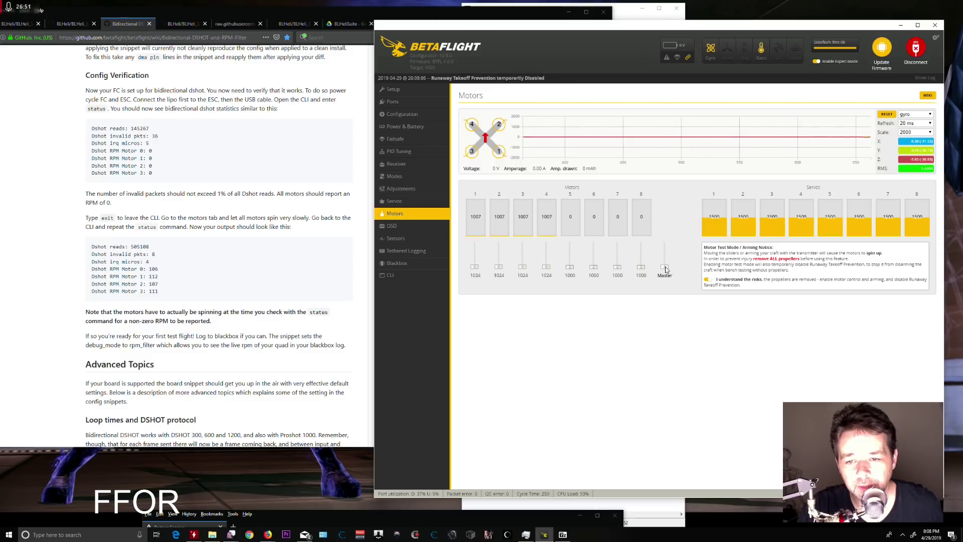
{"action": "scroll", "coordinate": [665, 270], "scroll_direction": "down", "scroll_amount": 3}
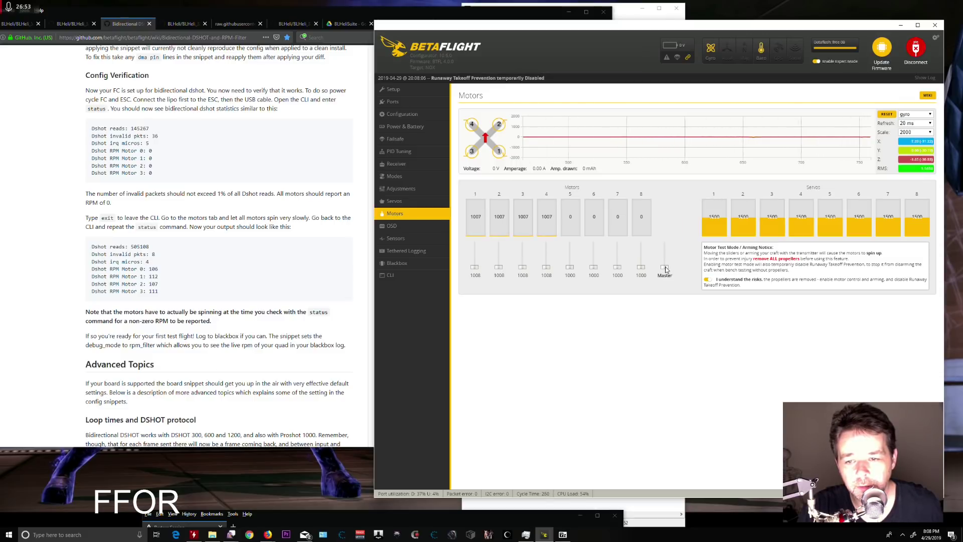
{"action": "scroll", "coordinate": [666, 270], "scroll_direction": "up", "scroll_amount": 3}
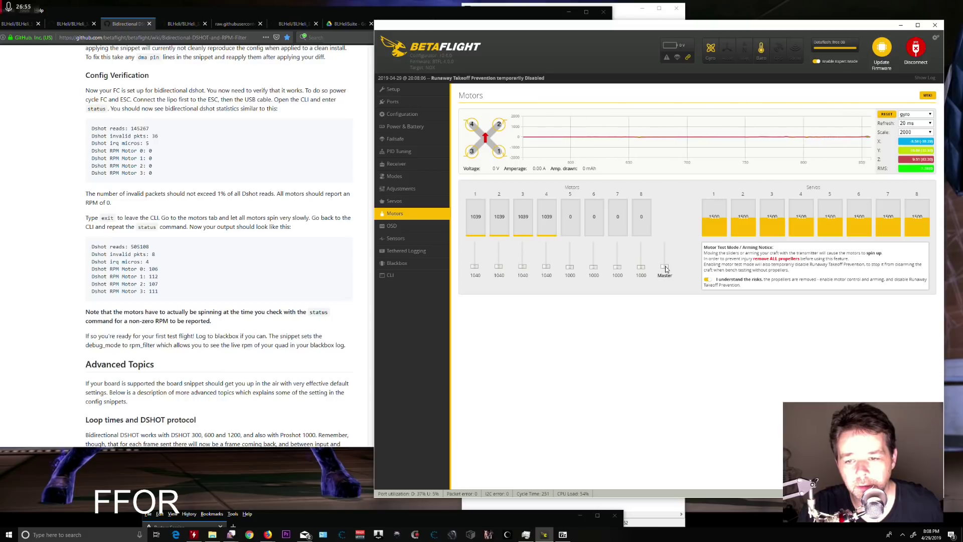
Run the status command in the command line while the motors spin and highlight the reported motor RPM values
{"action": "left_click", "coordinate": [409, 276]}
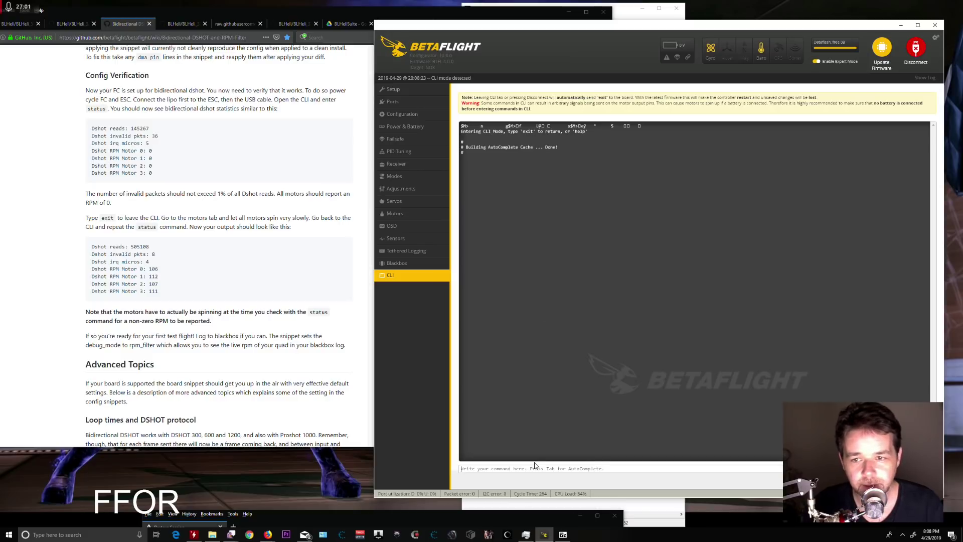
{"action": "type", "text": "status"}
{"action": "key", "text": "Return"}
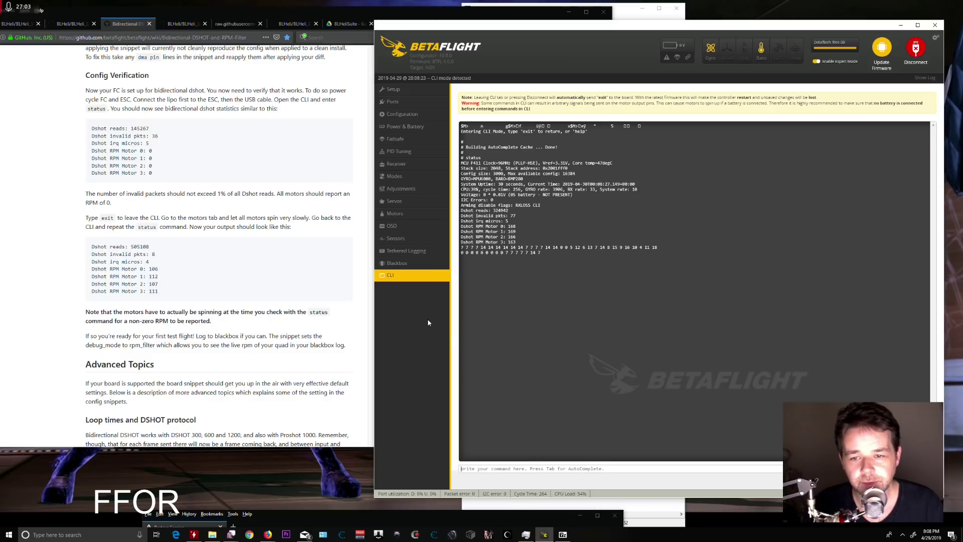
{"action": "mouse_move", "coordinate": [515, 245]}
{"action": "left_mouse_down"}
{"action": "mouse_move", "coordinate": [489, 223]}
{"action": "mouse_move", "coordinate": [462, 125]}
{"action": "mouse_move", "coordinate": [511, 229]}
{"action": "left_mouse_up"}
Highlight the wiki's note that motors must be spinning for non-zero RPM, and compare it with the RPM lines in the status output
{"action": "left_click_drag", "start_coordinate": [211, 321], "coordinate": [84, 316]}
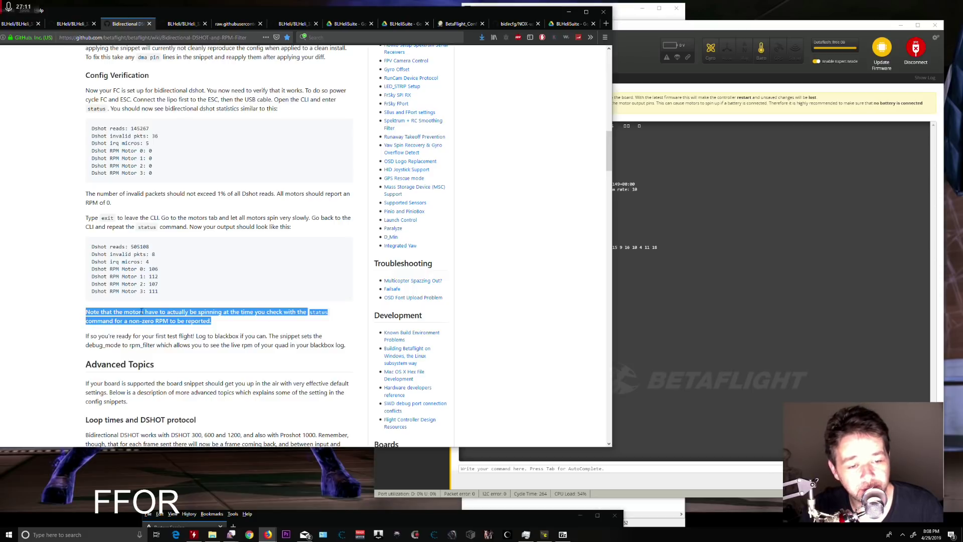
{"action": "left_click", "coordinate": [444, 333]}
{"action": "left_click", "coordinate": [656, 291]}
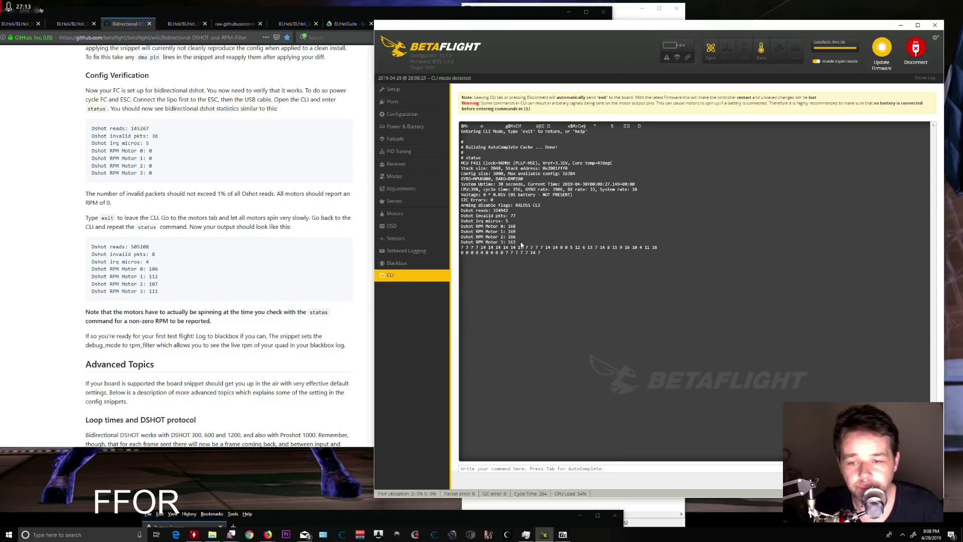
{"action": "left_click_drag", "start_coordinate": [522, 244], "coordinate": [461, 226]}
{"action": "left_click", "coordinate": [566, 247]}
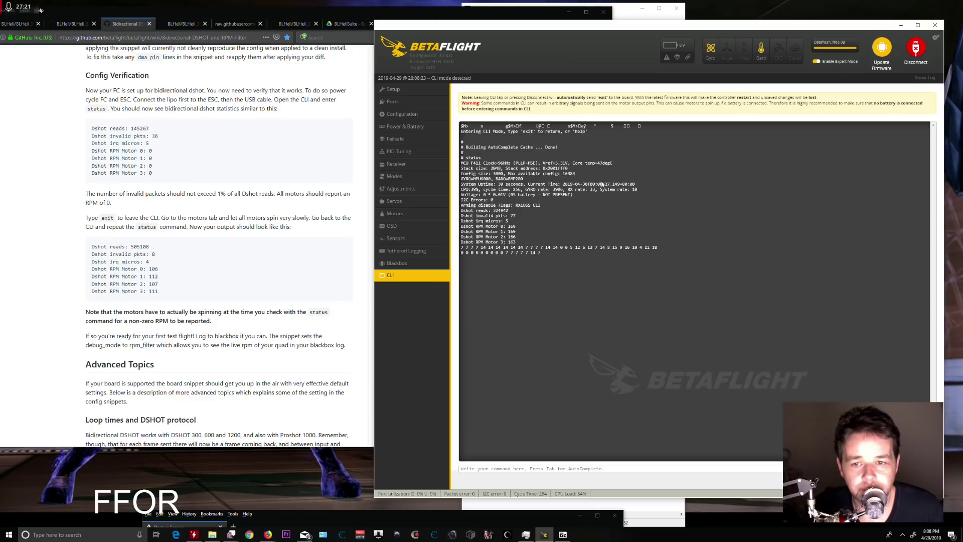
Browse the wiki to Verifying consistent loop time and highlight the sentence on double-checking the loop rate
{"action": "left_click", "coordinate": [236, 304]}
{"action": "scroll", "coordinate": [300, 267], "scroll_direction": "down", "scroll_amount": 5}
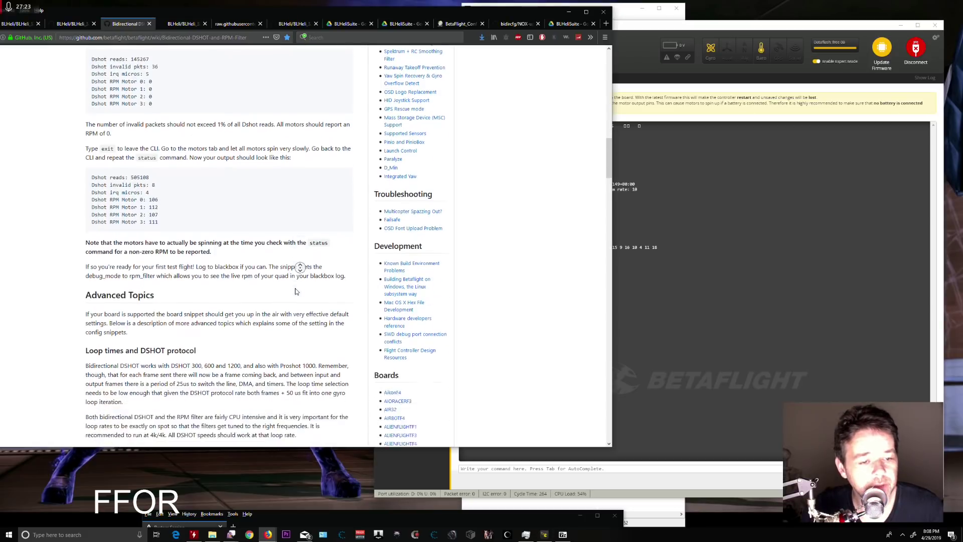
{"action": "left_click", "coordinate": [774, 215]}
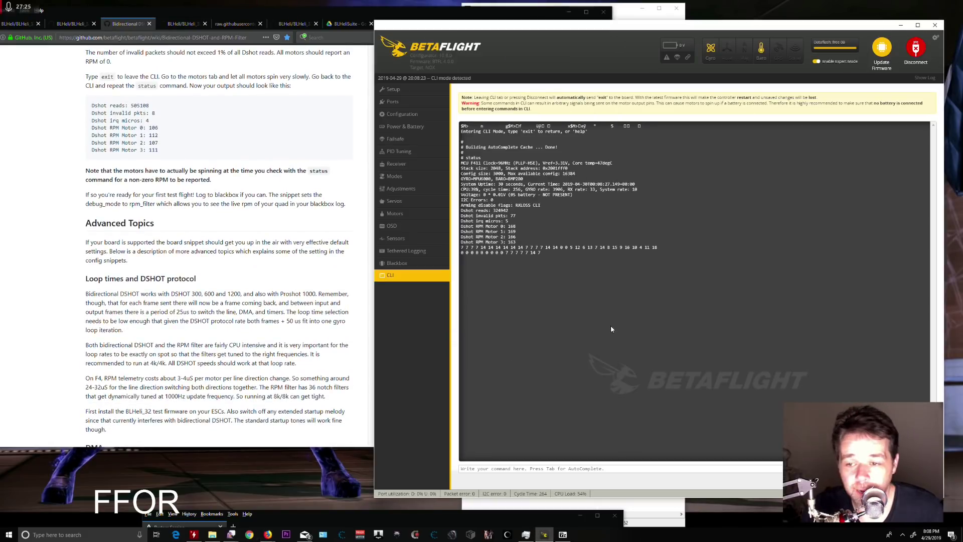
{"action": "left_click", "coordinate": [248, 252]}
{"action": "scroll", "coordinate": [250, 243], "scroll_direction": "down", "scroll_amount": 20}
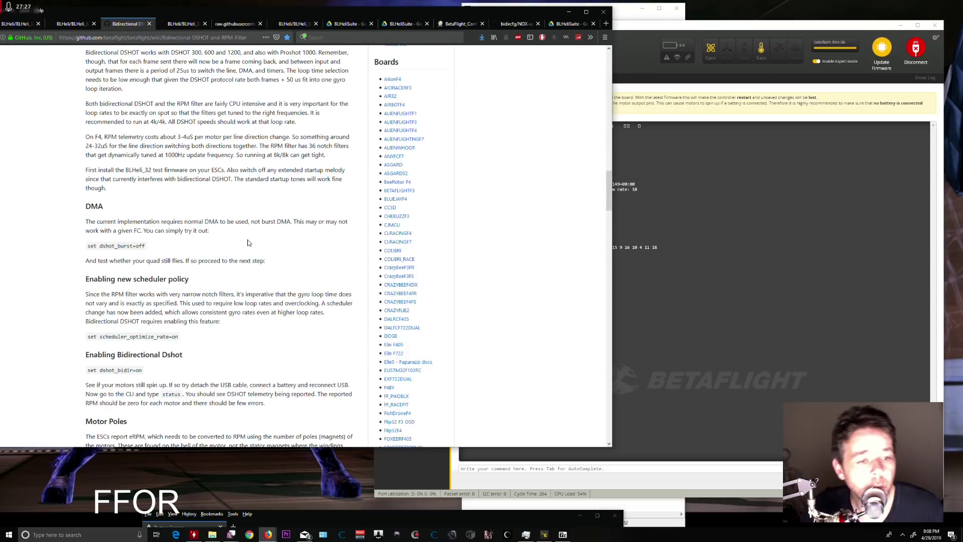
{"action": "scroll", "coordinate": [298, 157], "scroll_direction": "down", "scroll_amount": 2}
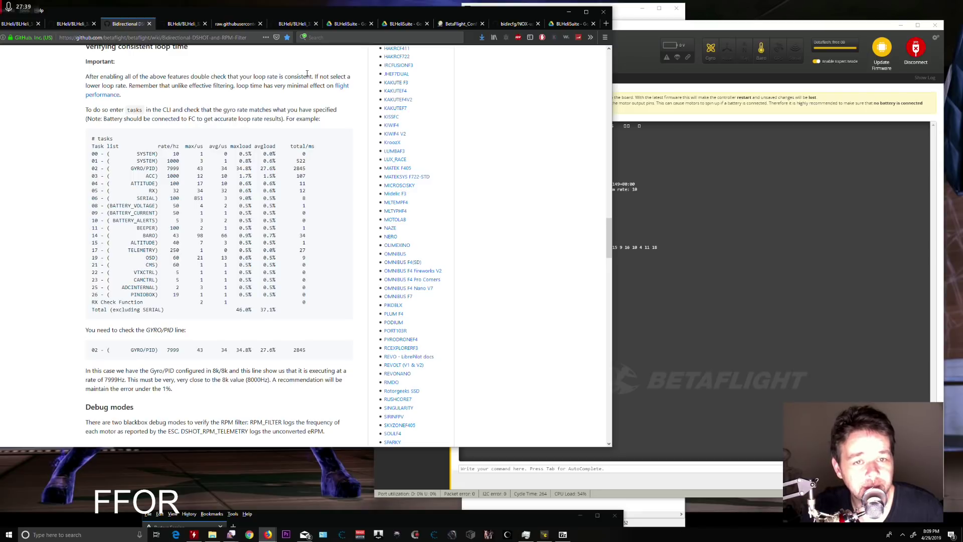
{"action": "left_click_drag", "start_coordinate": [307, 77], "coordinate": [87, 80]}
{"action": "left_click_drag", "start_coordinate": [317, 76], "coordinate": [70, 79]}
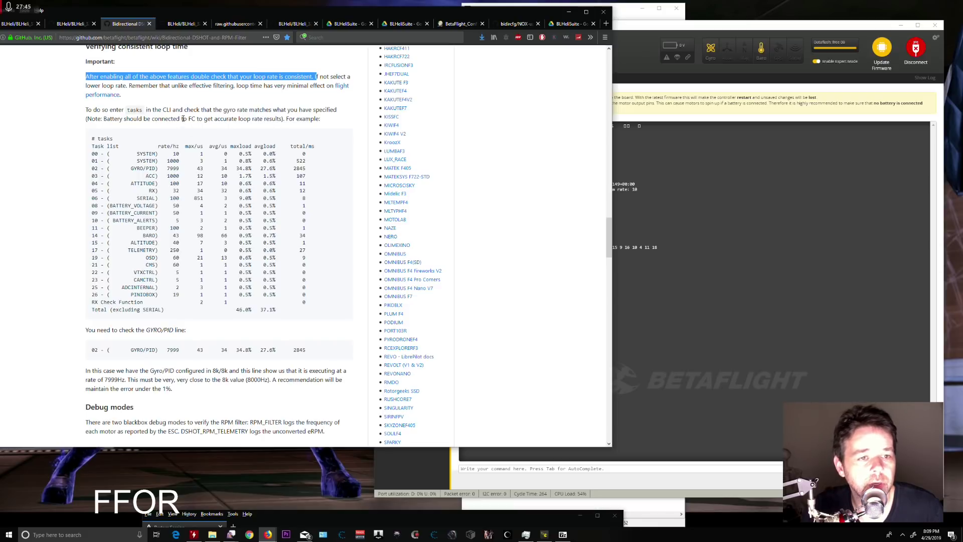
Reposition the configurator and browser windows so the command line and the wiki's tasks example sit side by side
{"action": "left_click", "coordinate": [709, 202]}
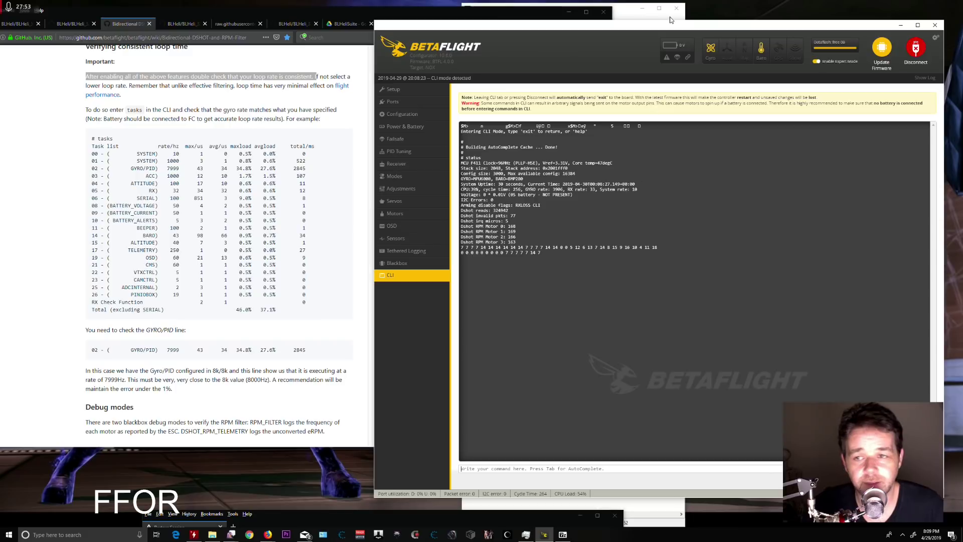
{"action": "left_click_drag", "start_coordinate": [668, 25], "coordinate": [539, 21]}
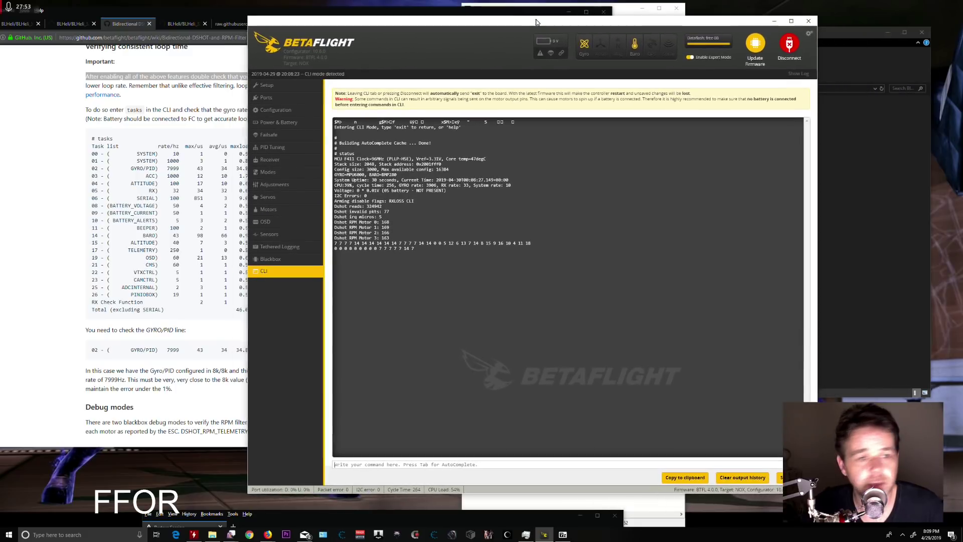
{"action": "left_click", "coordinate": [192, 7]}
{"action": "left_click_drag", "start_coordinate": [314, 8], "coordinate": [248, 19]}
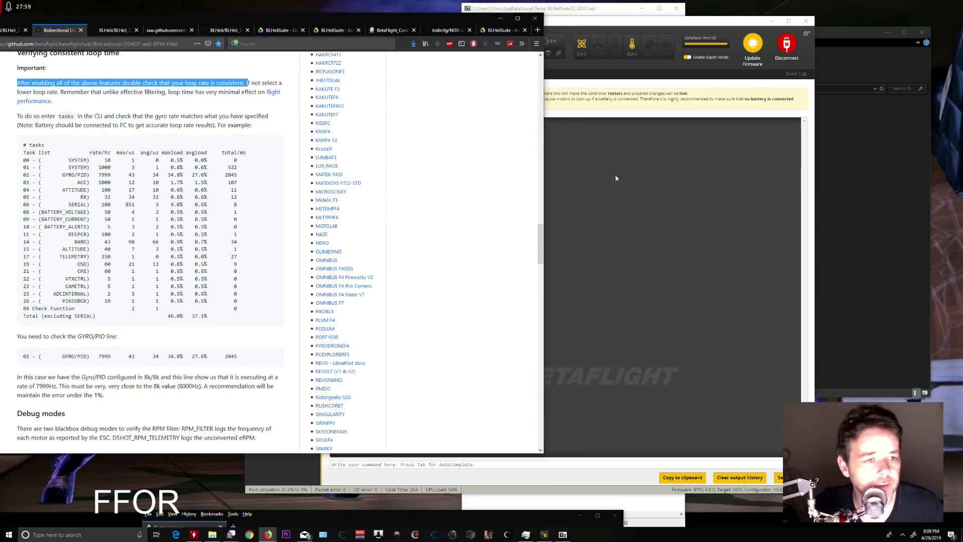
Run the tasks command in the configurator's command line and examine the rate on the GYRO/PID line
{"action": "left_click", "coordinate": [616, 174]}
{"action": "left_click", "coordinate": [410, 463]}
{"action": "type", "text": "ts"}
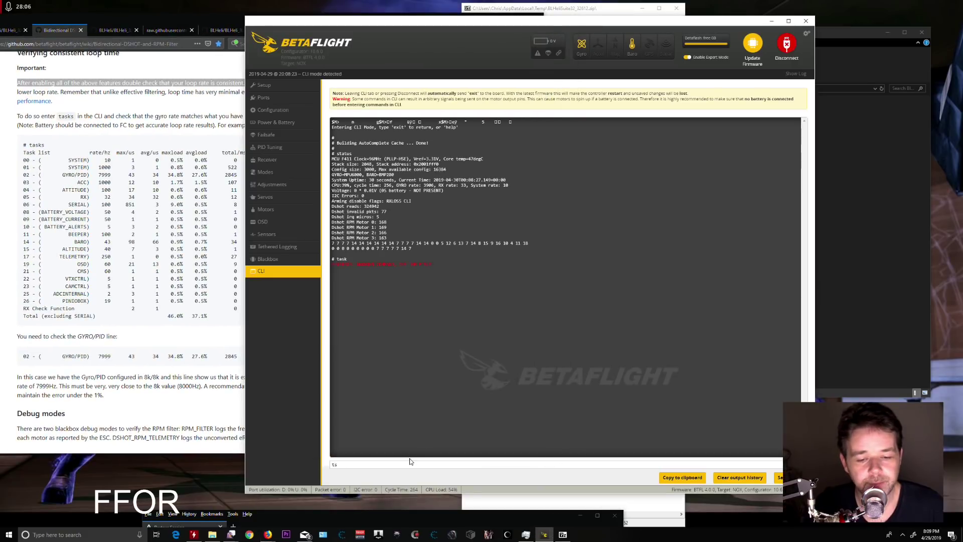
{"action": "key", "text": "Return"}
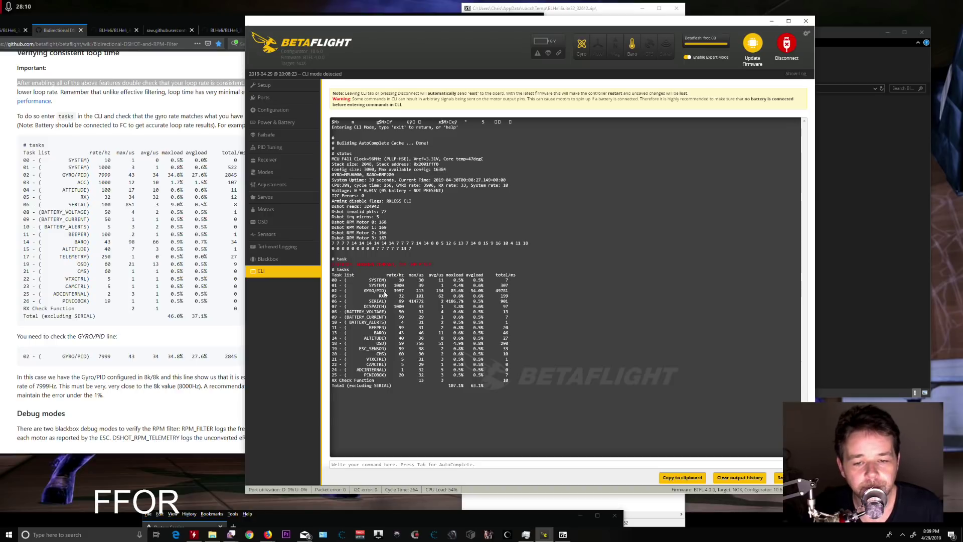
{"action": "left_click_drag", "start_coordinate": [393, 290], "coordinate": [415, 292]}
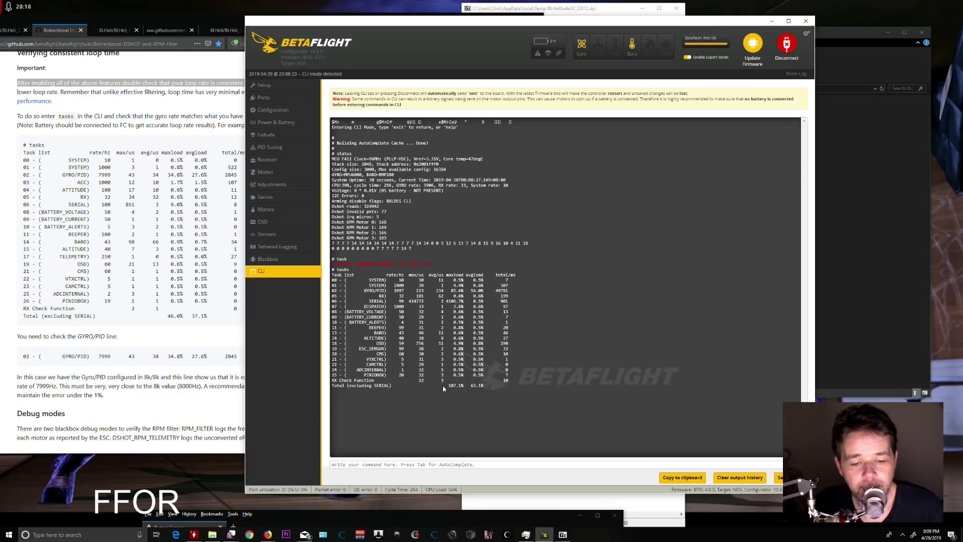
Rerun the tasks command repeatedly to check how consistent the GYRO/PID rate stays
{"action": "left_click", "coordinate": [430, 464]}
{"action": "type", "text": "tasks"}
{"action": "key", "text": "Return"}
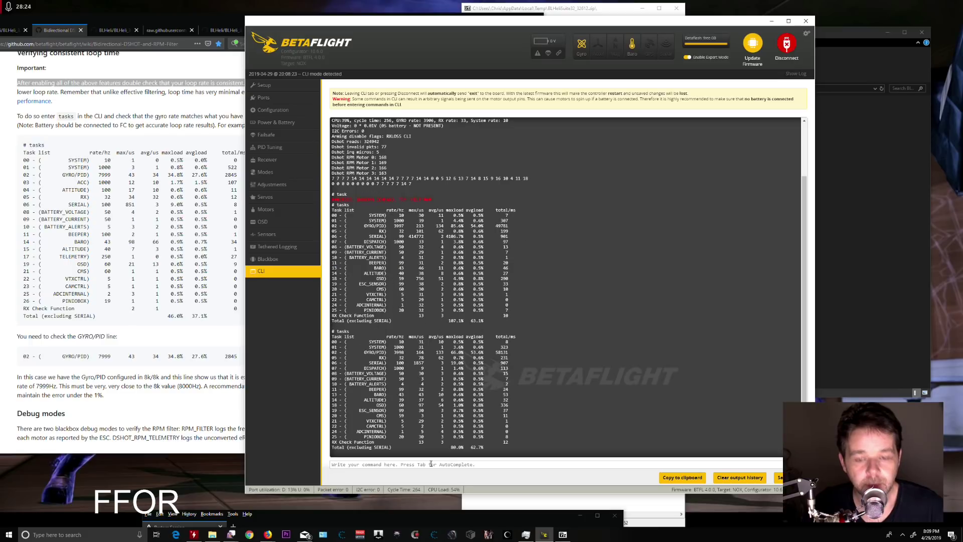
{"action": "key", "text": "Up"}
{"action": "key", "text": "Return"}
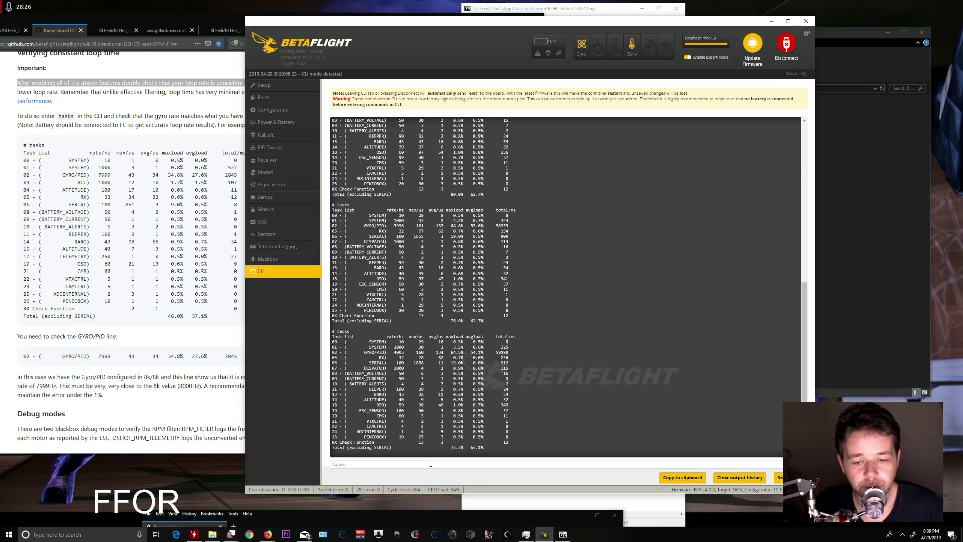
{"action": "key", "text": "Up"}
{"action": "key", "text": "Return"}
{"action": "key", "text": "Up"}
{"action": "key", "text": "Return"}
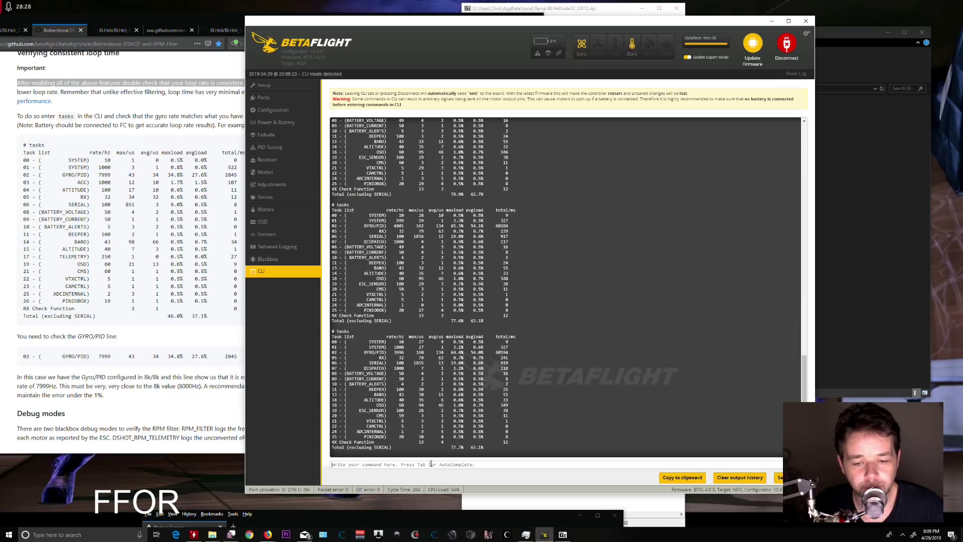
{"action": "key", "text": "Up"}
{"action": "key", "text": "Return"}
{"action": "key", "text": "Up"}
{"action": "key", "text": "Return"}
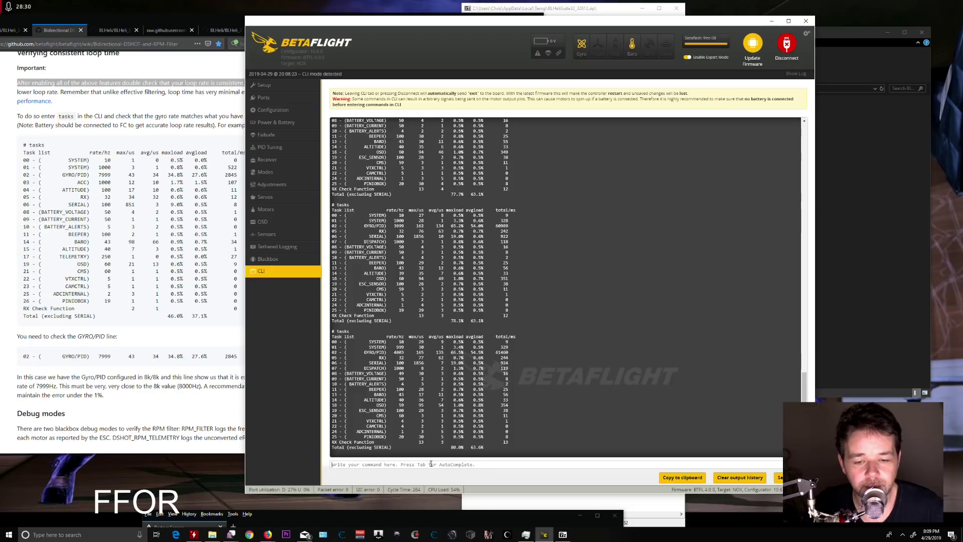
{"action": "key", "text": "Up"}
{"action": "key", "text": "Return"}
{"action": "key", "text": "Up"}
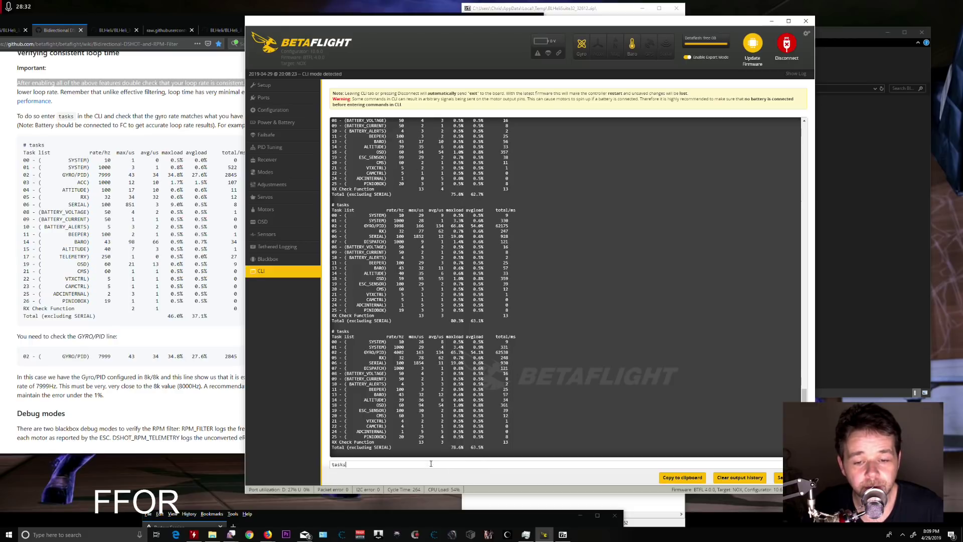
{"action": "key", "text": "Return"}
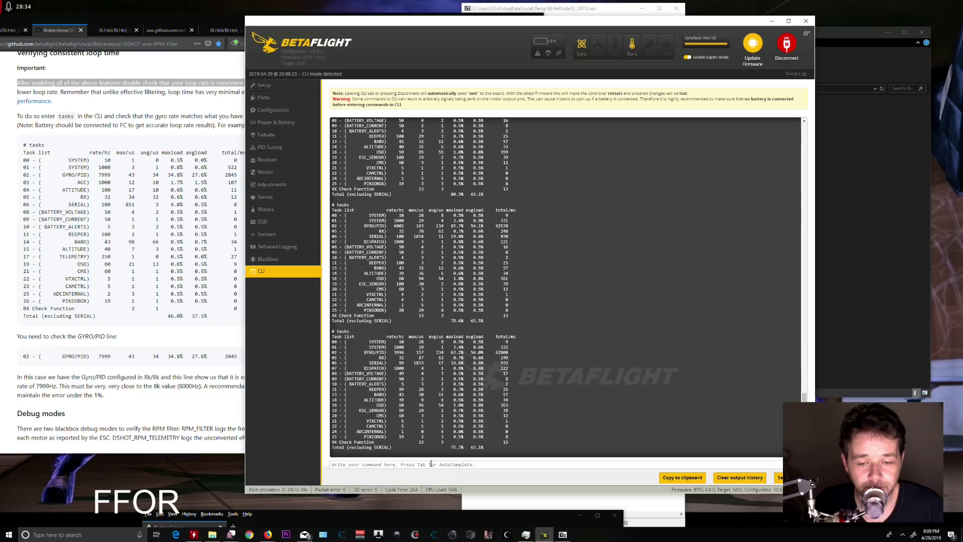
Browse the wiki to its Tuning section, and write save in the configurator's command line without running it
{"action": "left_click", "coordinate": [167, 341]}
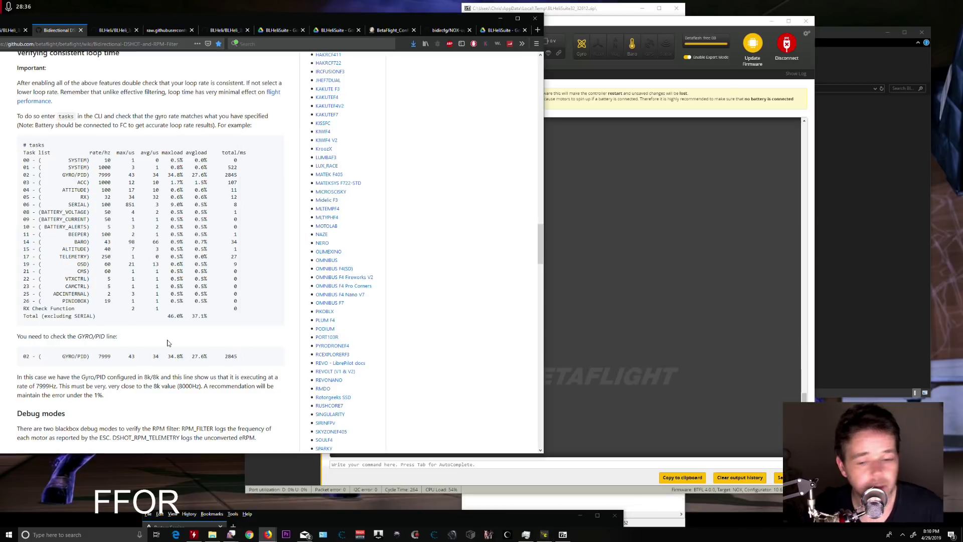
{"action": "middle_click", "coordinate": [176, 278]}
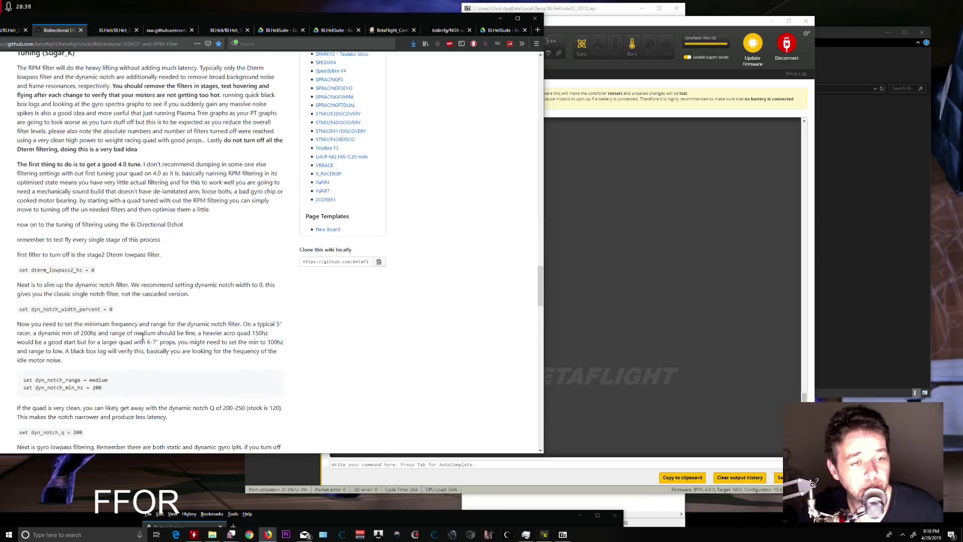
{"action": "left_click", "coordinate": [605, 266]}
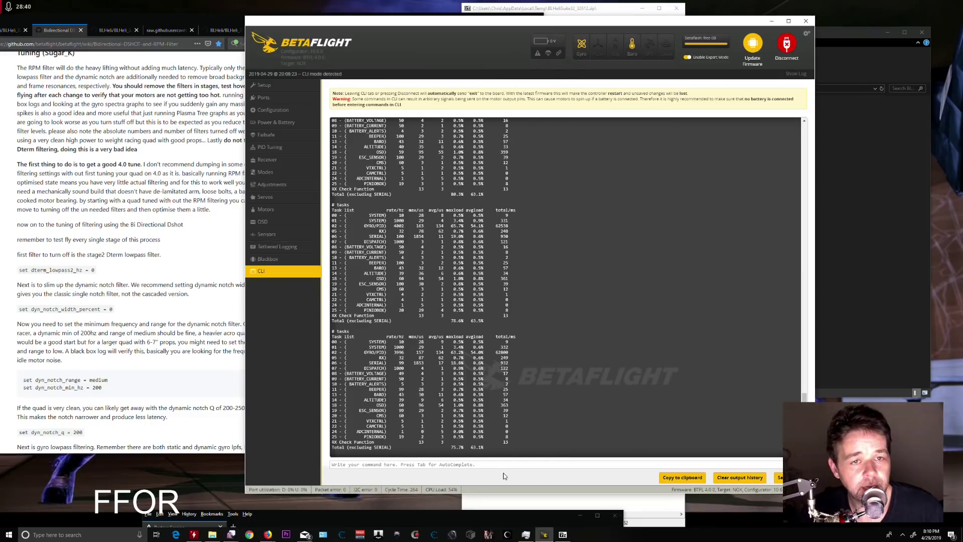
{"action": "left_click", "coordinate": [442, 464]}
{"action": "type", "text": "save"}
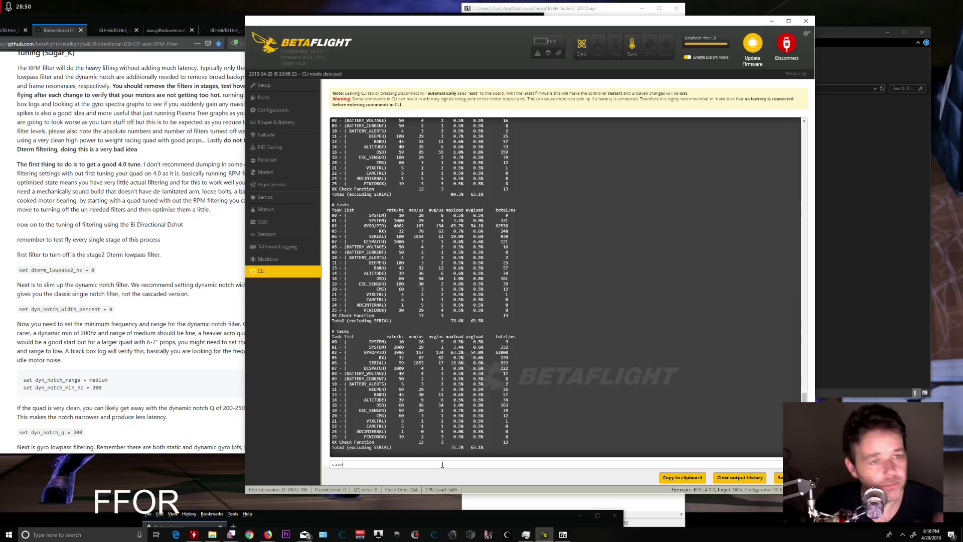
Review the wiki's setup sections, from loop times and DSHOT protocol through DMA, scheduler policy, motor poles and loop time verification to Tuning
{"action": "left_click", "coordinate": [173, 334]}
{"action": "scroll", "coordinate": [211, 310], "scroll_direction": "up", "scroll_amount": 5}
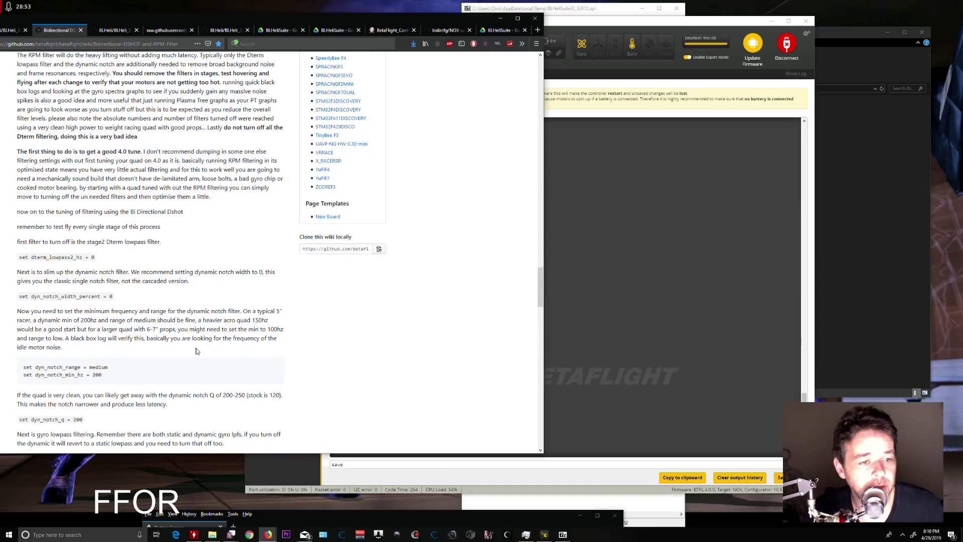
{"action": "scroll", "coordinate": [216, 245], "scroll_direction": "up", "scroll_amount": 15}
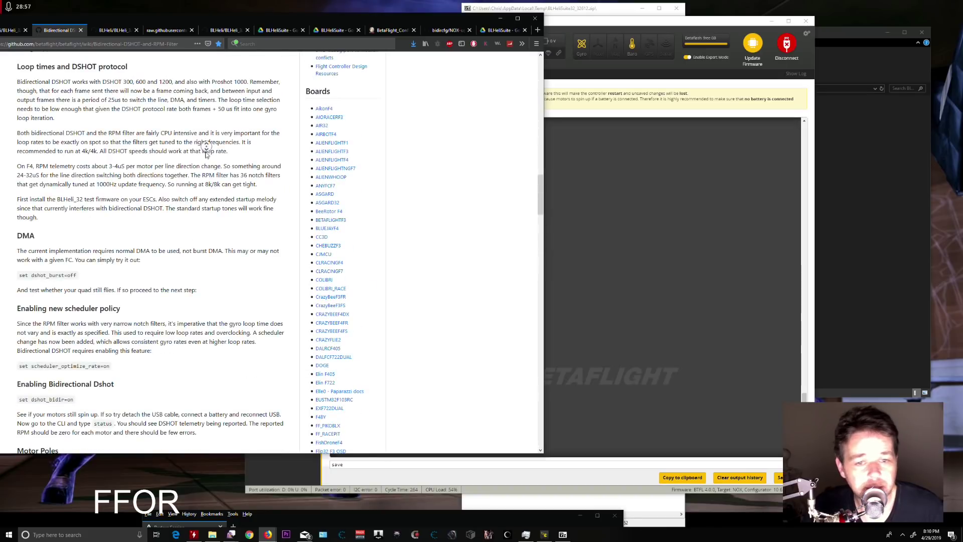
{"action": "scroll", "coordinate": [213, 165], "scroll_direction": "down", "scroll_amount": 13}
{"action": "left_click", "coordinate": [630, 197]}
{"action": "left_click", "coordinate": [64, 213]}
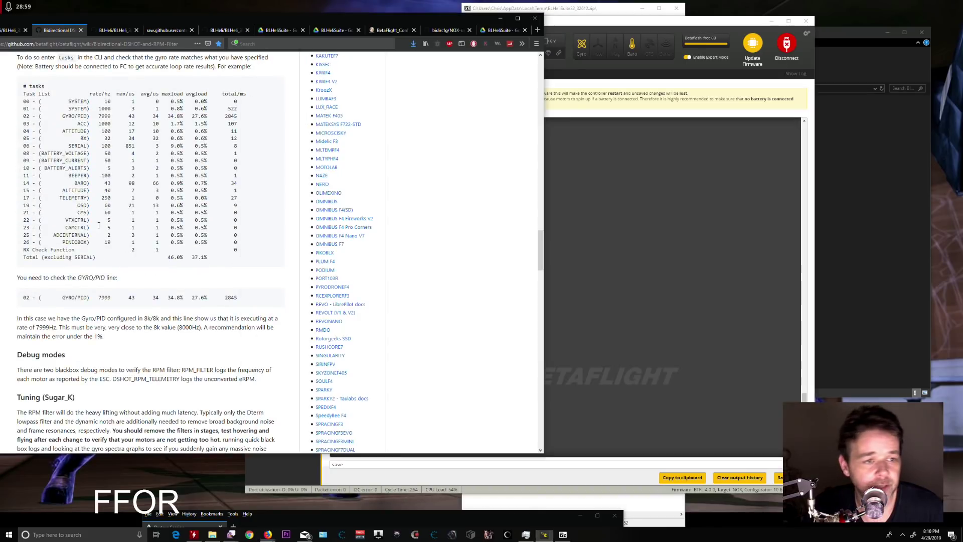
{"action": "scroll", "coordinate": [159, 238], "scroll_direction": "up", "scroll_amount": 9}
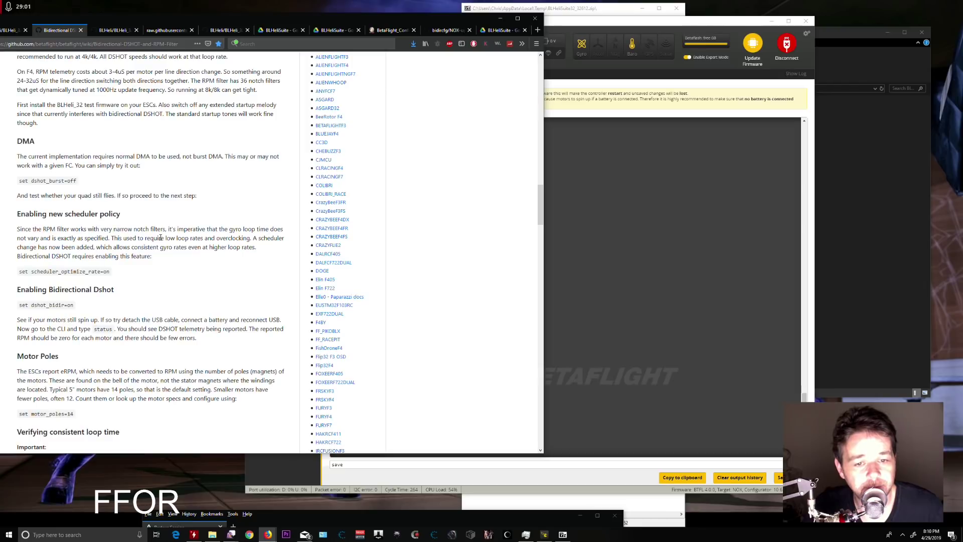
{"action": "middle_click", "coordinate": [182, 195]}
{"action": "scroll", "coordinate": [182, 217], "scroll_direction": "down", "scroll_amount": 10}
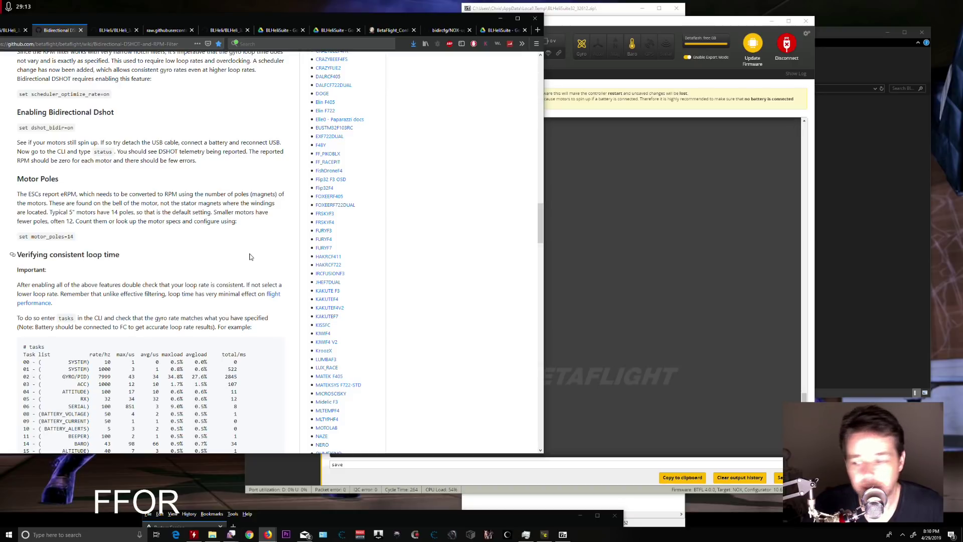
{"action": "scroll", "coordinate": [220, 260], "scroll_direction": "down", "scroll_amount": 6}
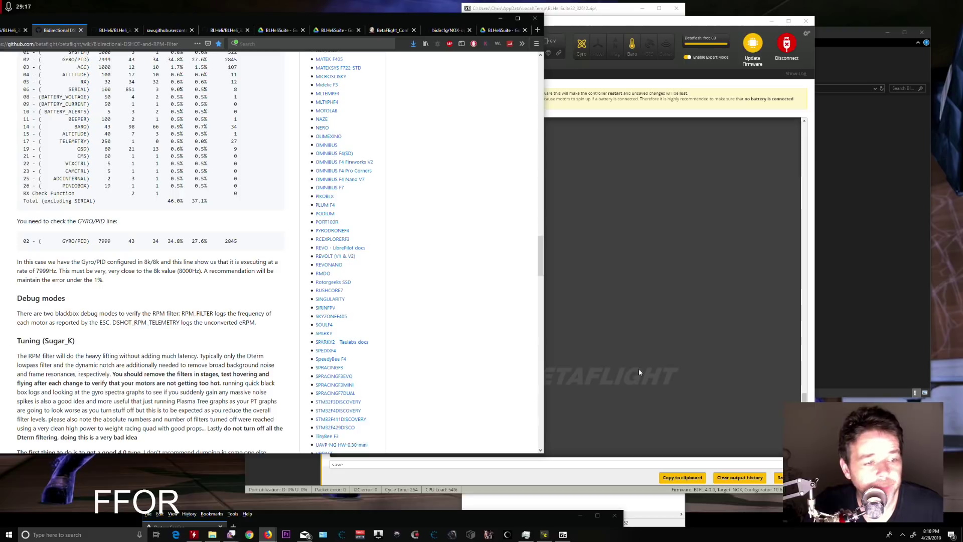
Return to the configurator's command line and widen its window further across the wiki page
{"action": "left_click", "coordinate": [631, 357]}
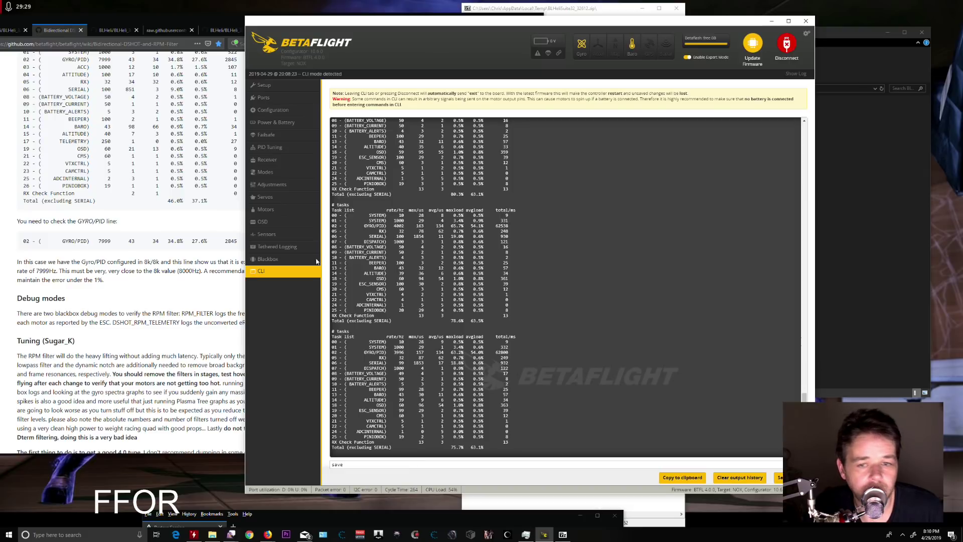
{"action": "left_click_drag", "start_coordinate": [245, 163], "coordinate": [165, 161]}
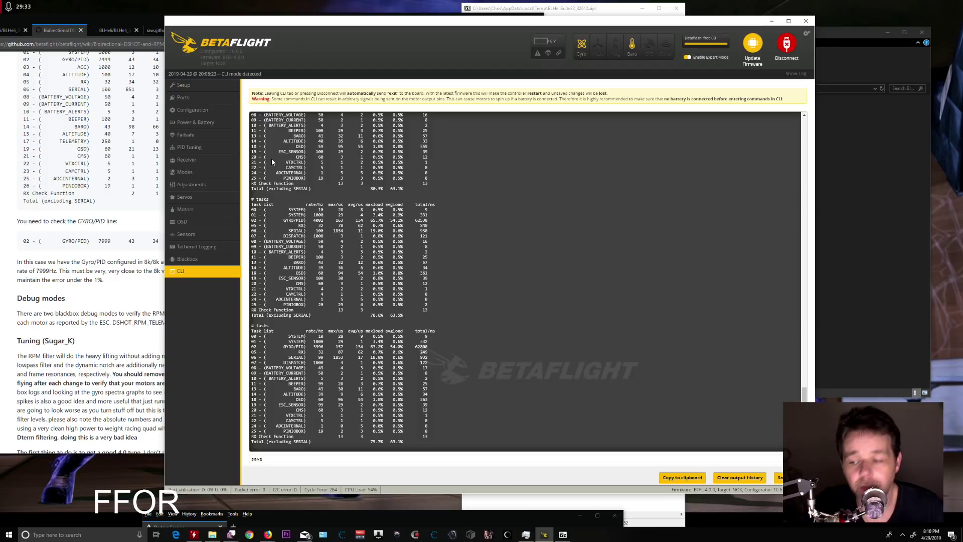